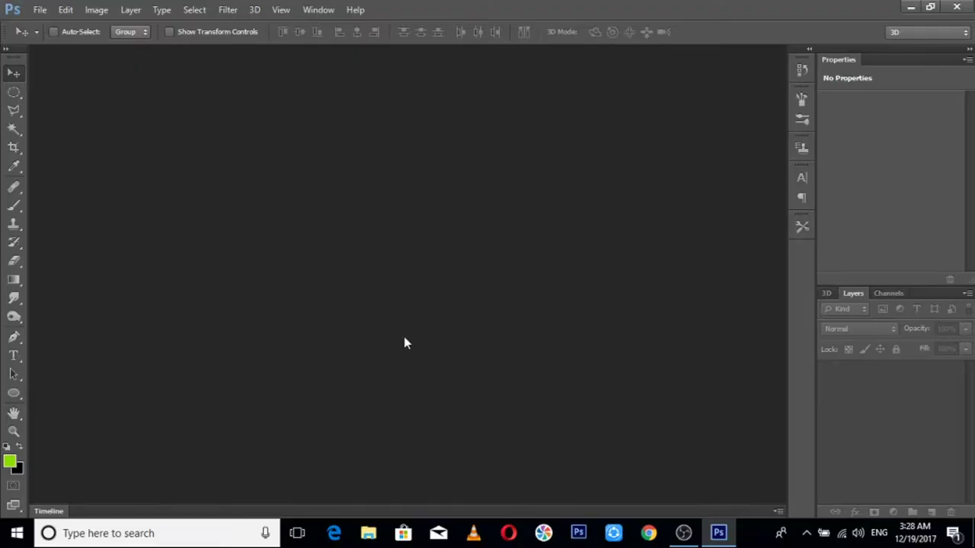
- Create a blank white document and draw a large green Ellipse circle left of centre
key(ctrl+n)
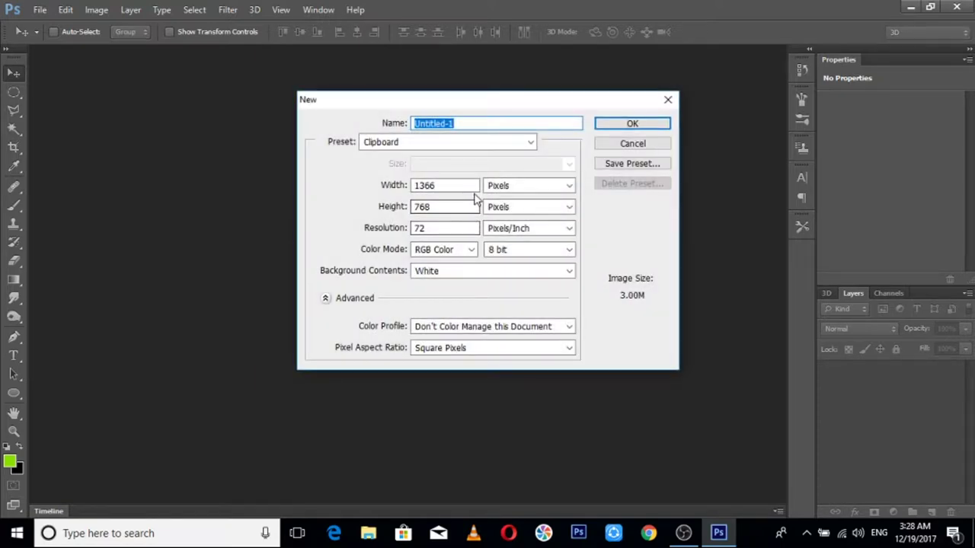
click(630, 124)
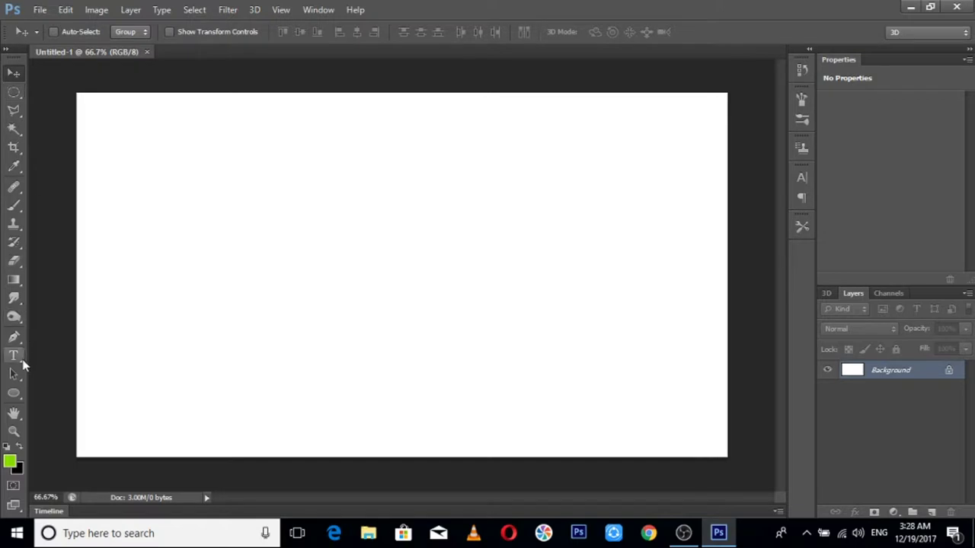
click(14, 393)
drag(266, 186, 485, 398)
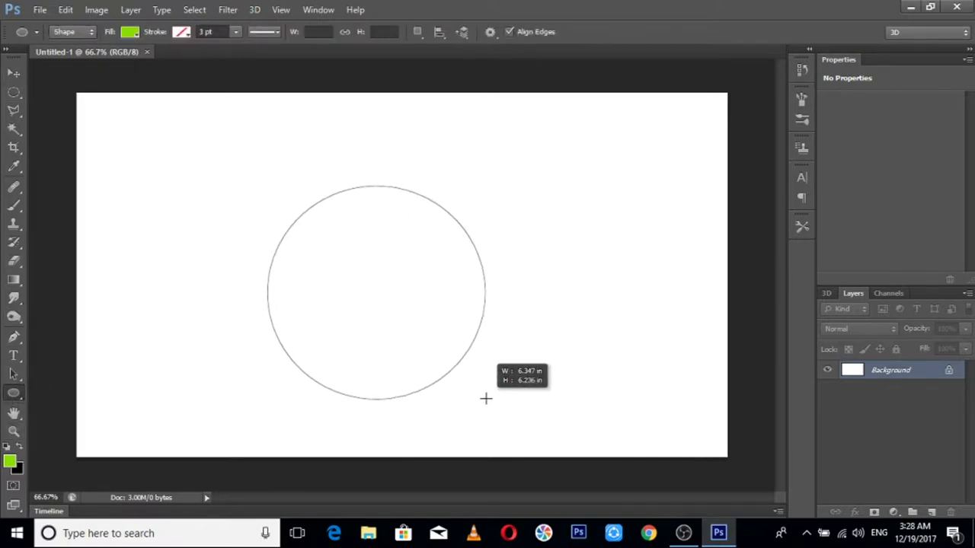
drag(485, 398, 484, 398)
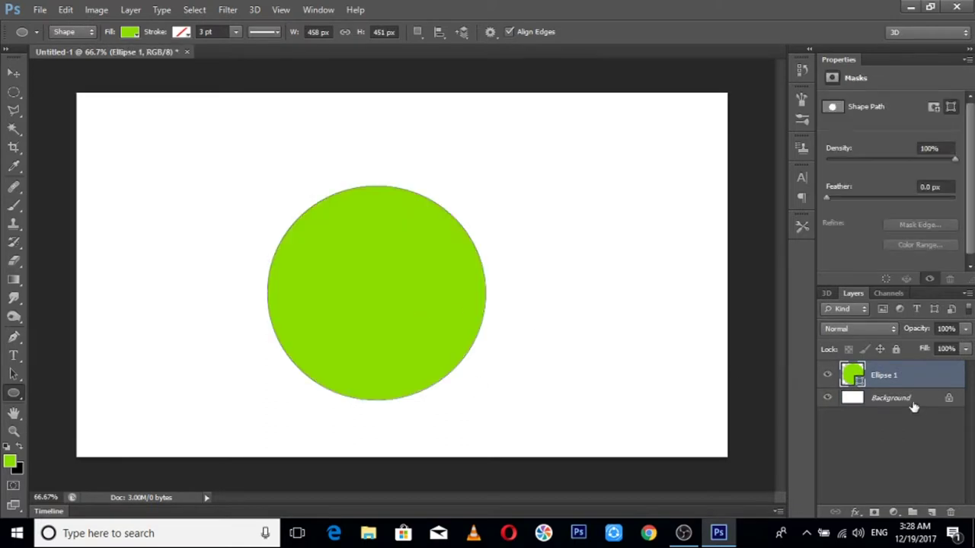
right_click(888, 375)
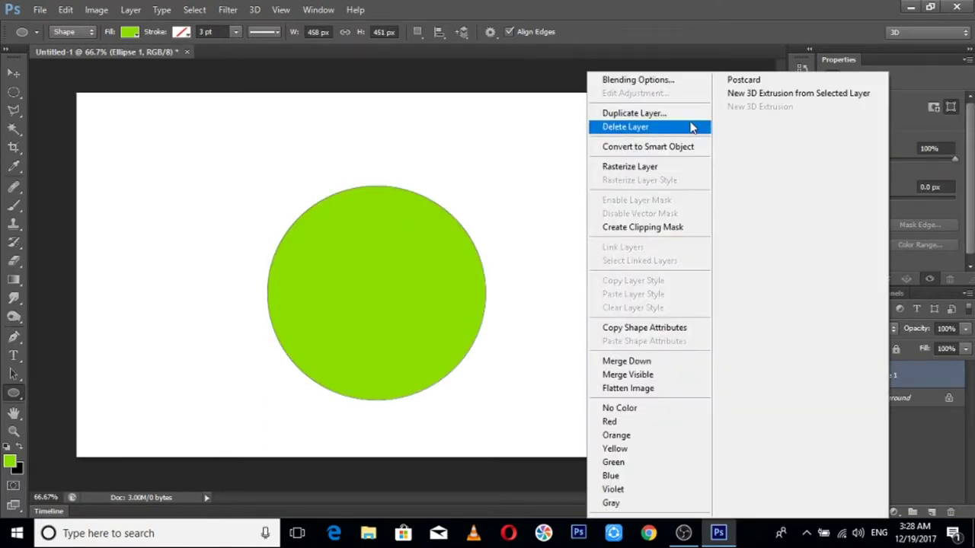
- Rasterize the green circle, duplicate it and shrink the copy with Free Transform
click(665, 167)
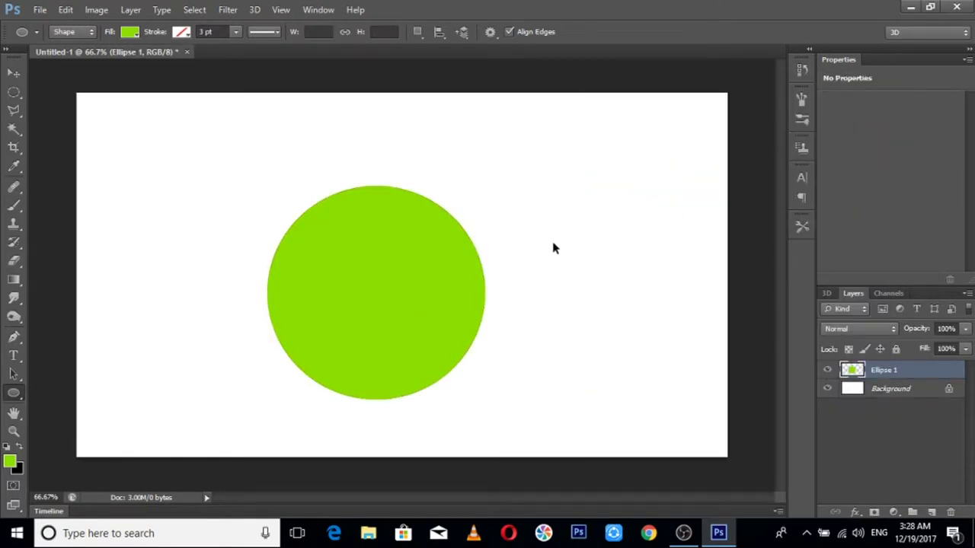
key(ctrl+j)
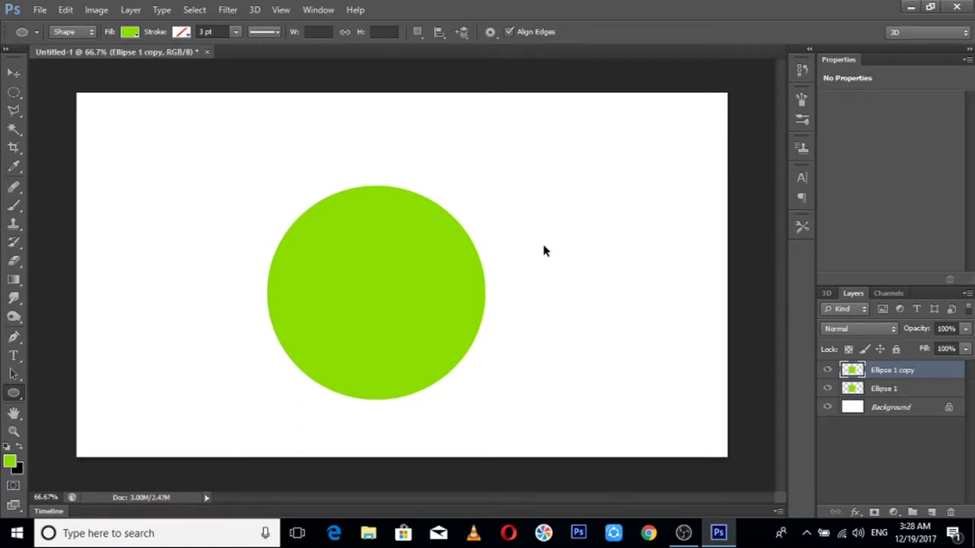
key(ctrl+t)
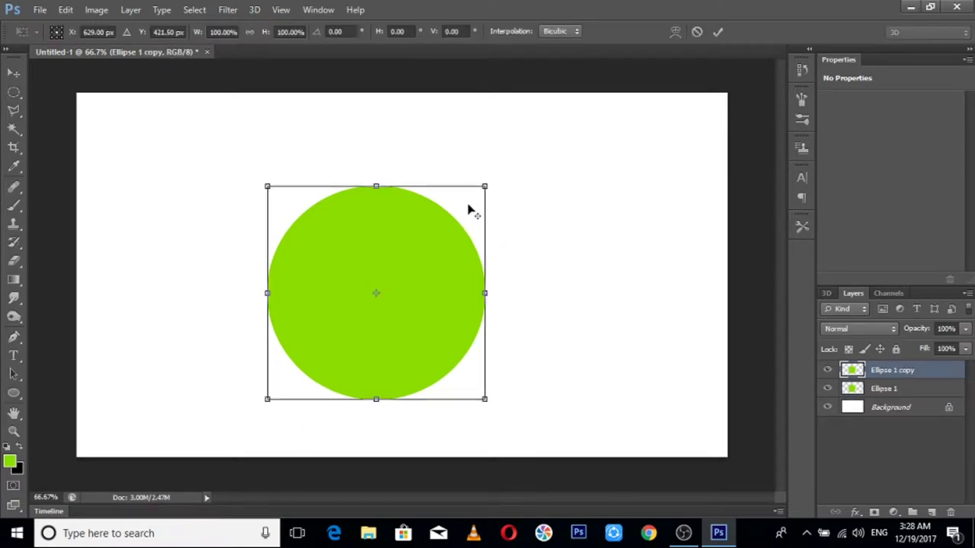
mouse_move(484, 186)
mouse_down()
mouse_move(443, 232)
mouse_move(454, 225)
mouse_up()
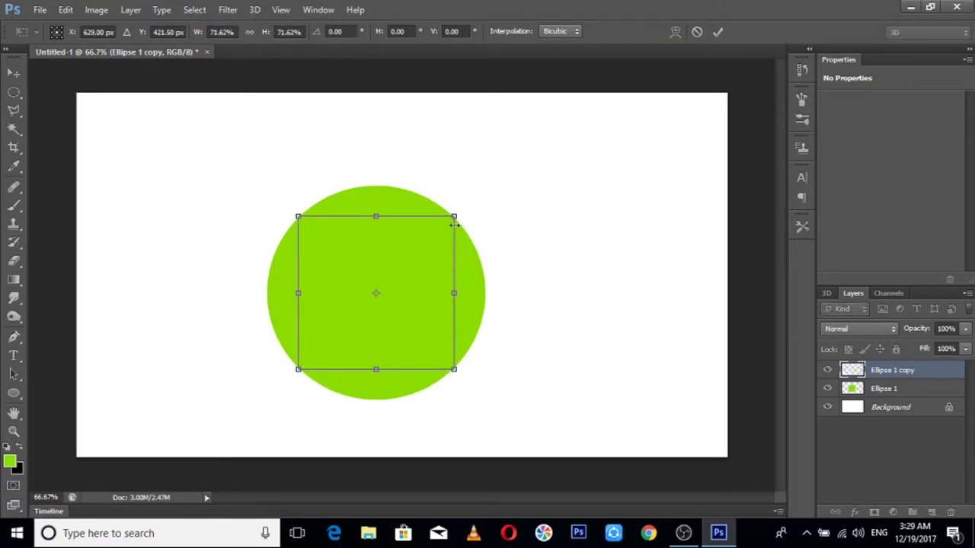
key(Return)
key(u)
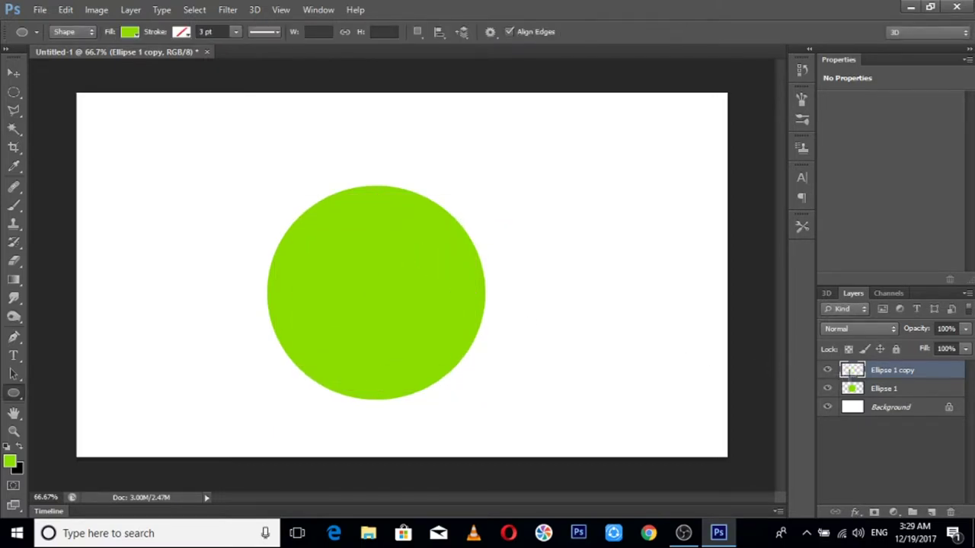
ctrl+click(852, 370)
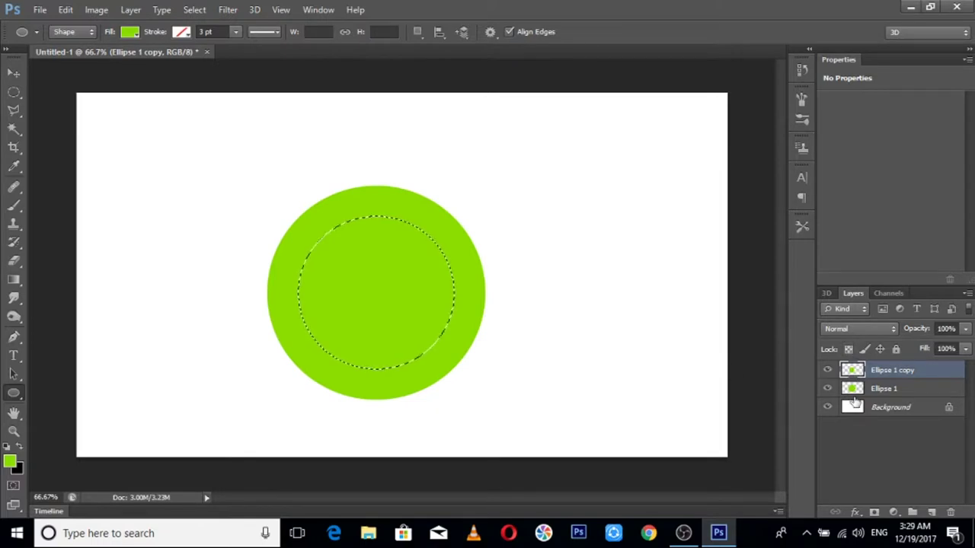
key(ctrl+d)
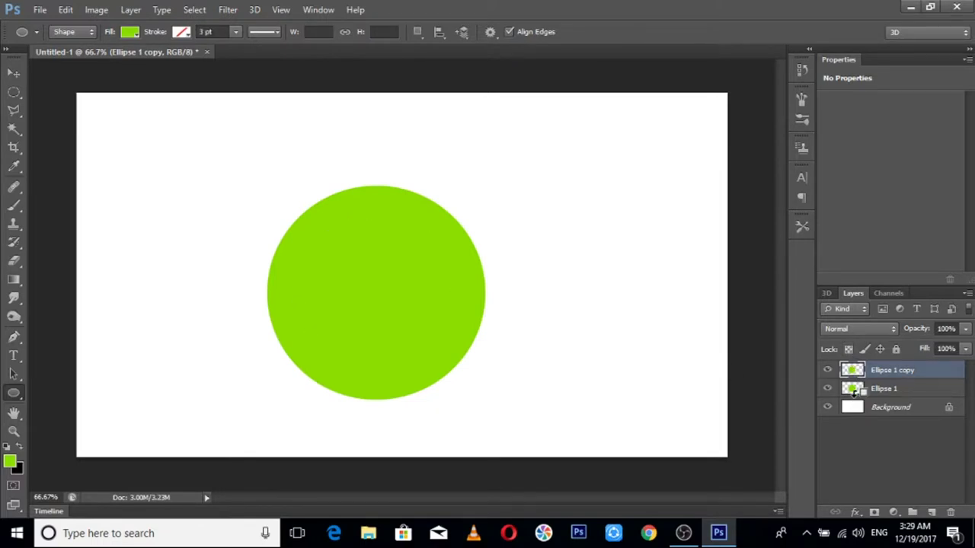
- Rescale the duplicate circle to about 91%, load its outline as a selection, and delete the copy layer
key(ctrl+t)
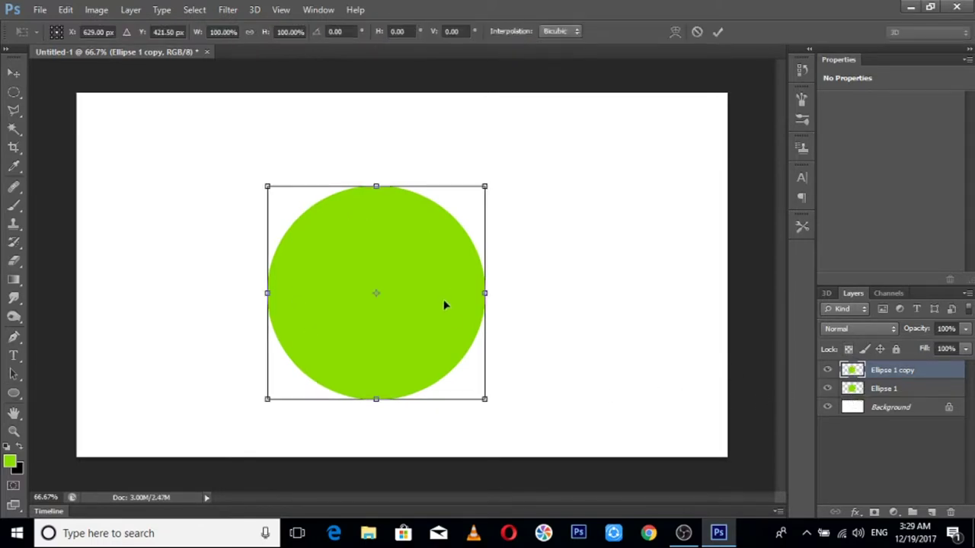
drag(485, 185, 481, 199)
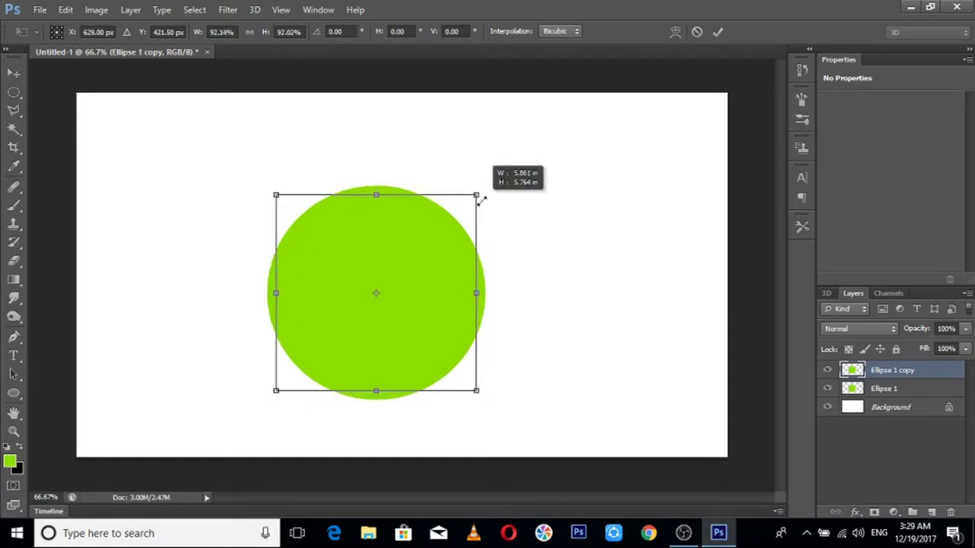
drag(481, 198, 479, 200)
key(Return)
key(u)
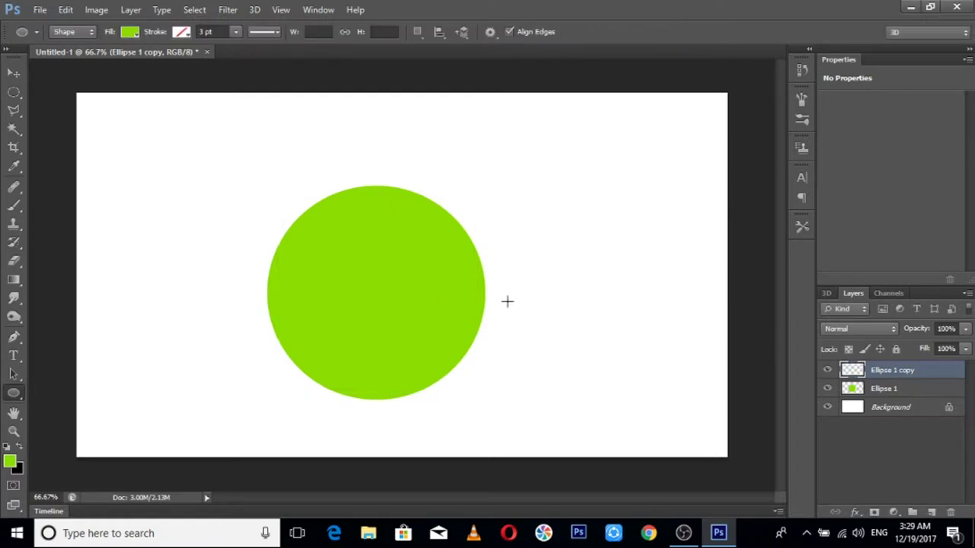
ctrl+click(853, 374)
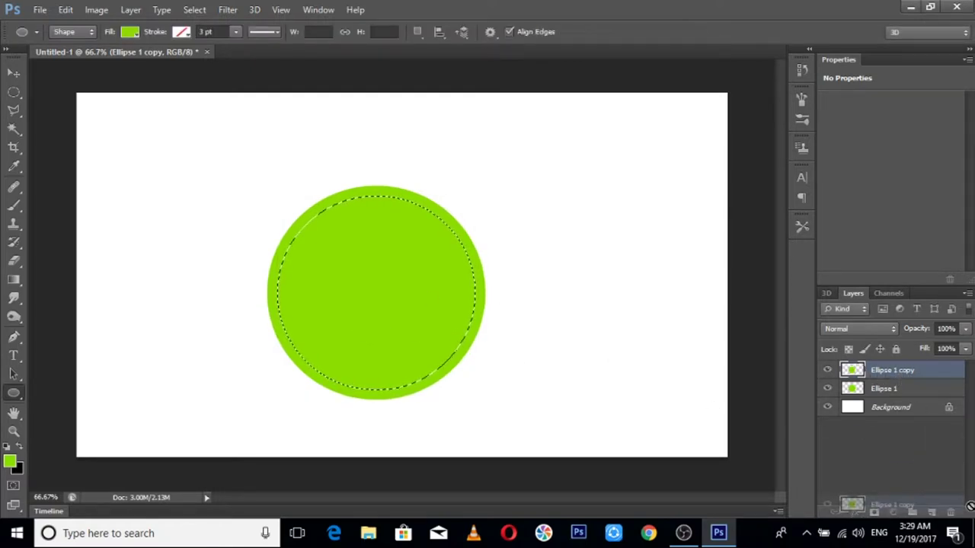
drag(902, 373, 950, 512)
- Shift the circular selection up-left and delete the green inside it, leaving a crescent
drag(348, 317, 336, 311)
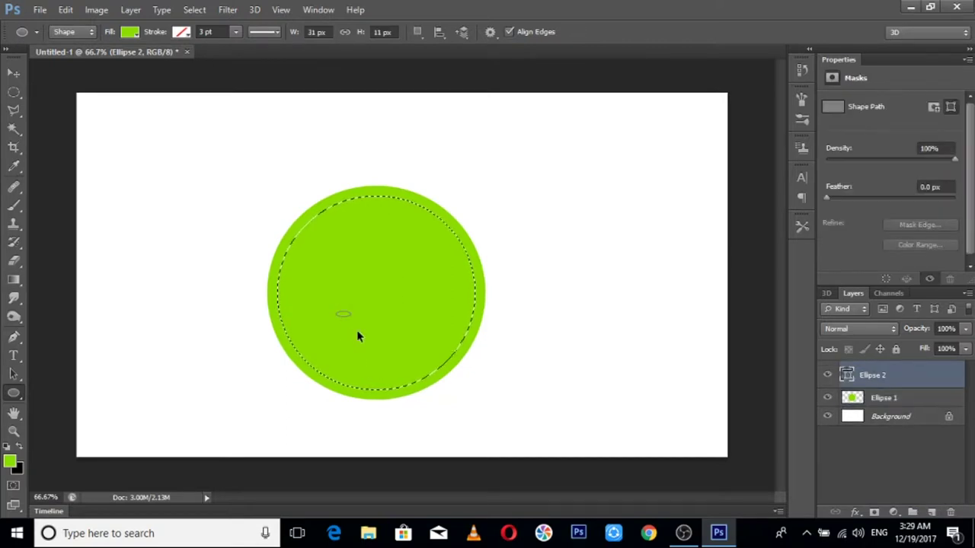
key(ctrl+z)
key(m)
drag(359, 328, 352, 324)
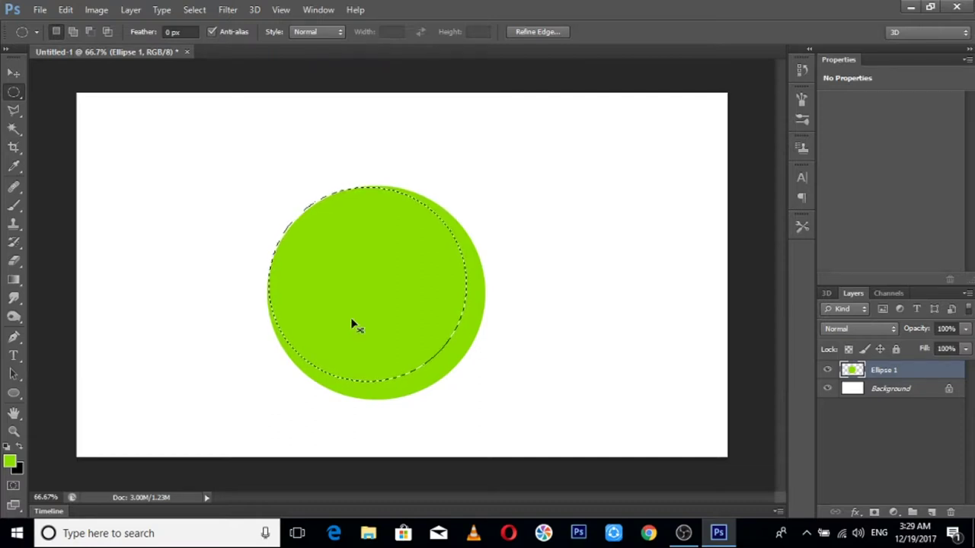
key(Delete)
key(ctrl+d)
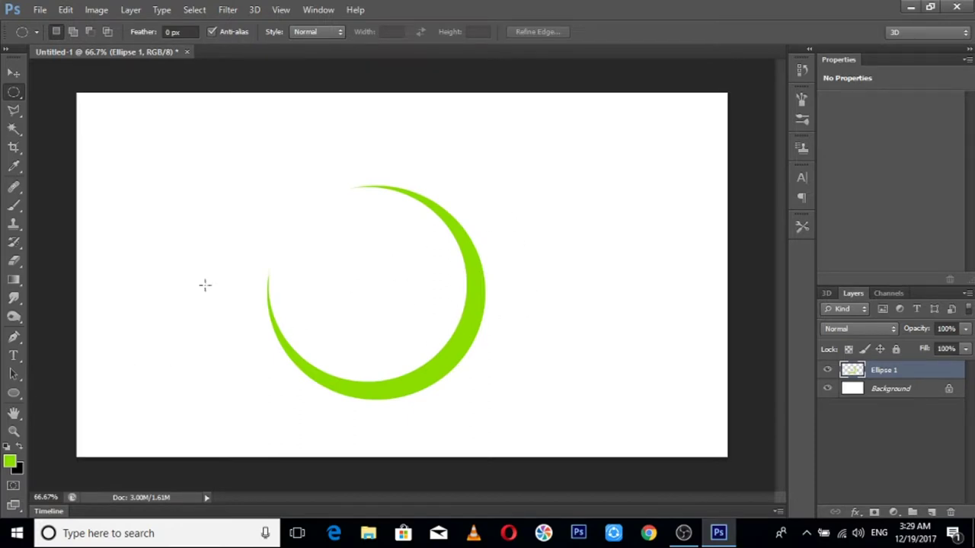
- Pick a darker green, draw a second circle on a new layer, and rasterize it
click(14, 463)
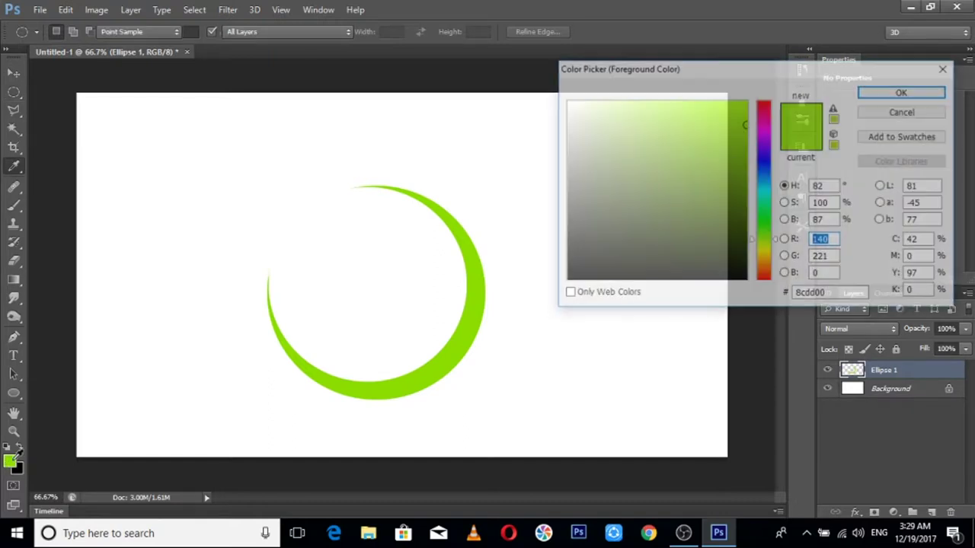
drag(742, 146, 745, 153)
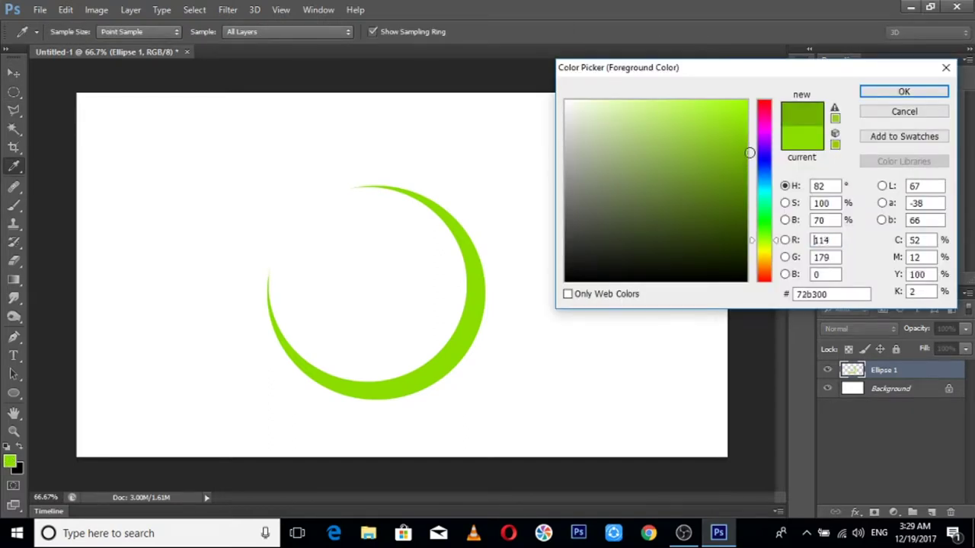
click(904, 93)
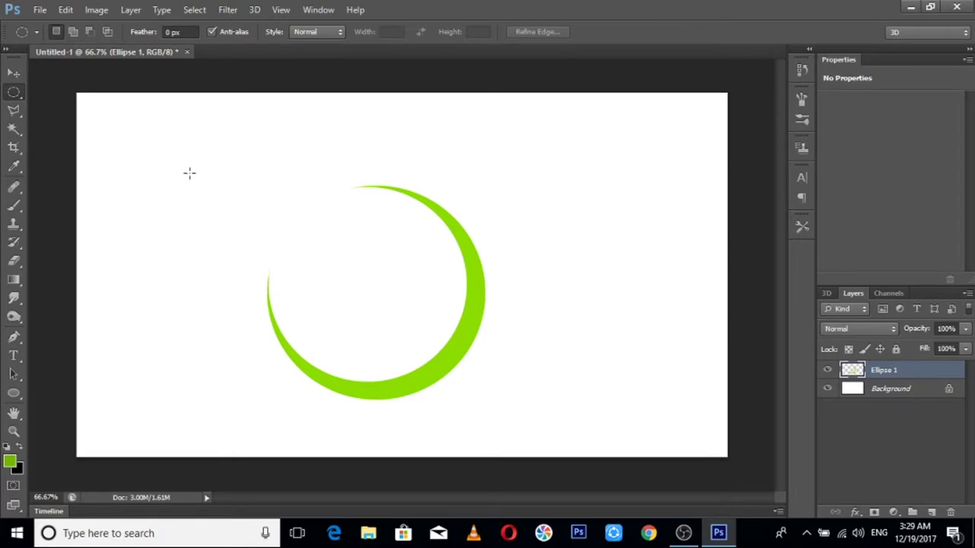
click(932, 511)
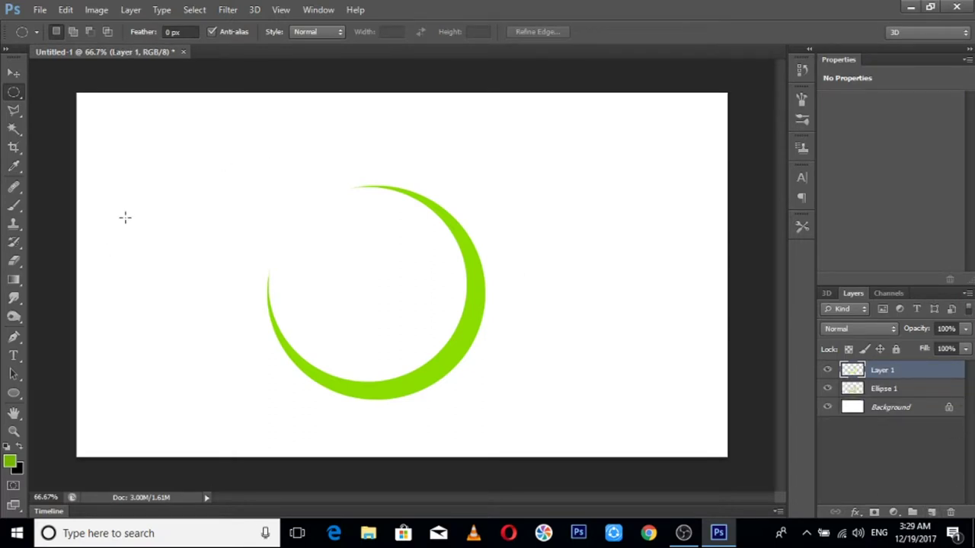
click(14, 393)
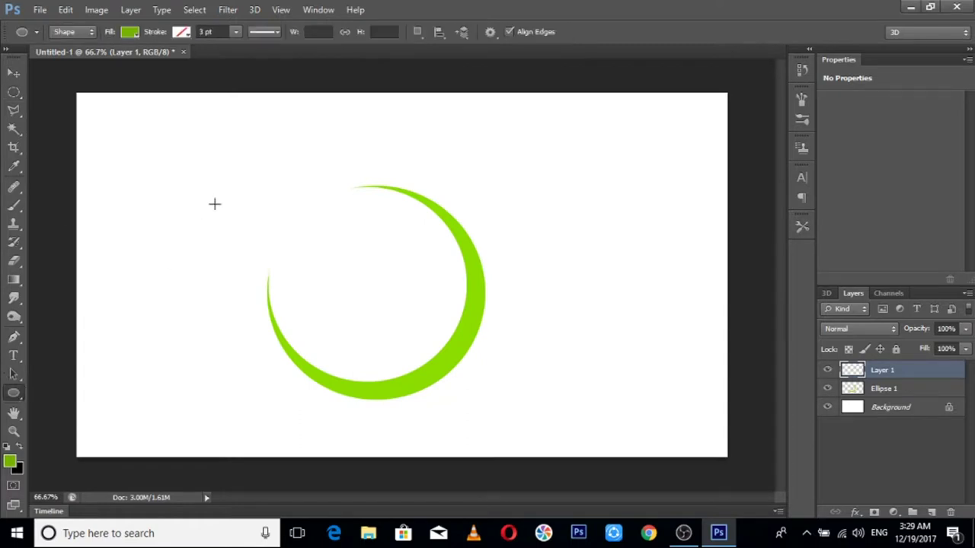
drag(140, 134, 279, 275)
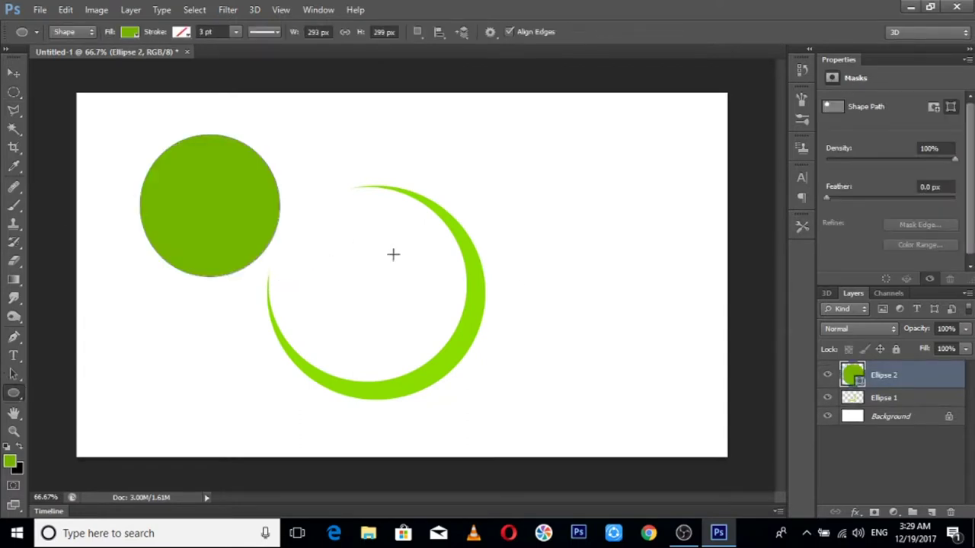
right_click(890, 377)
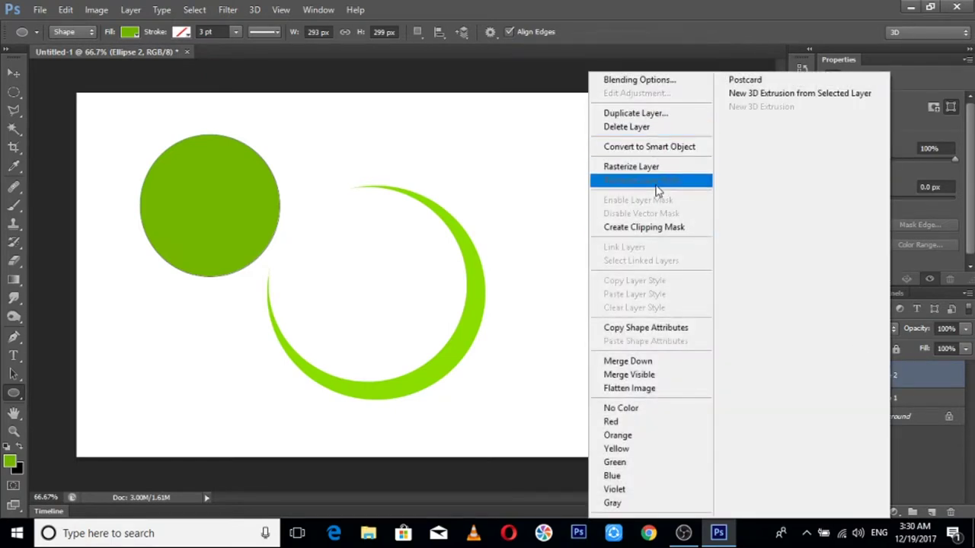
click(653, 171)
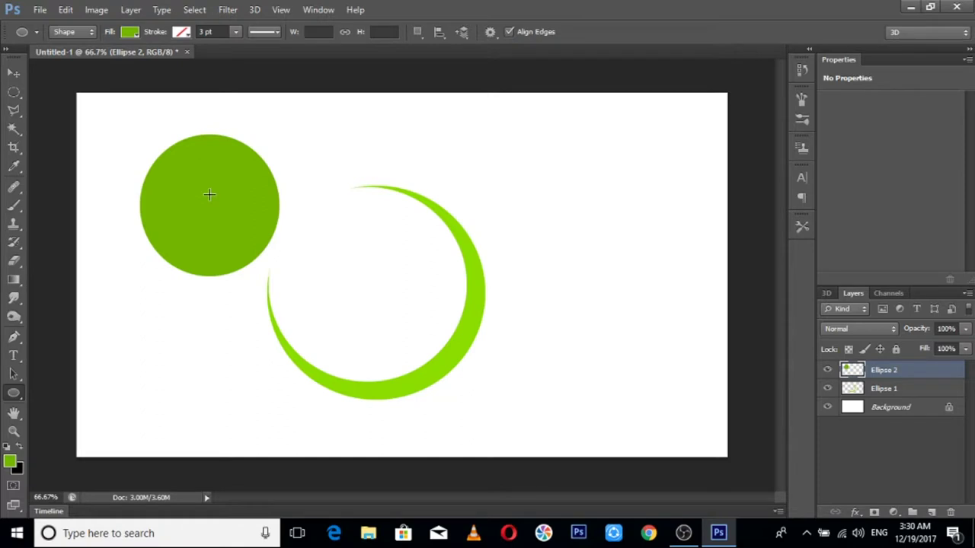
- Move and enlarge the dark green circle inside the crescent, then put Ellipse 2 below Ellipse 1
key(v)
mouse_move(209, 196)
mouse_down()
mouse_move(382, 174)
mouse_move(385, 321)
mouse_up()
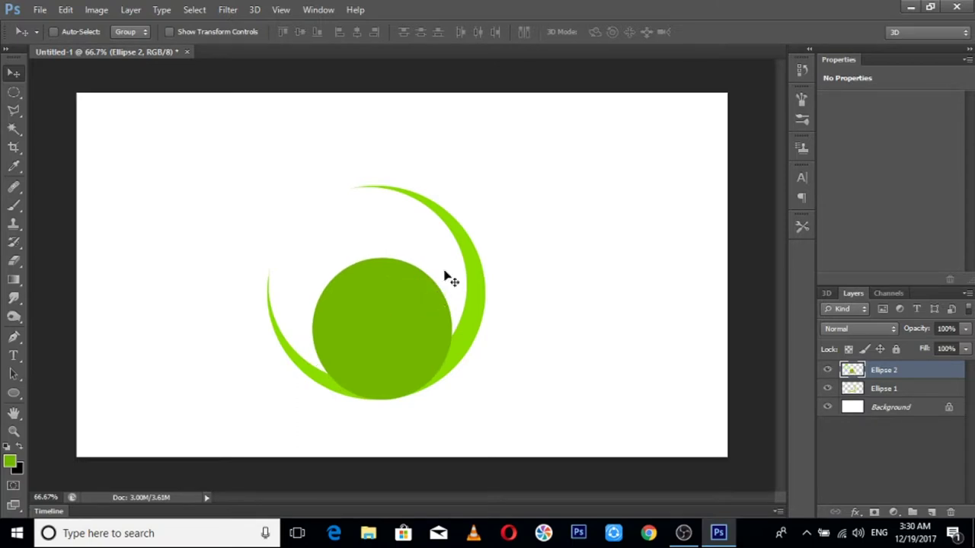
key(ctrl+t)
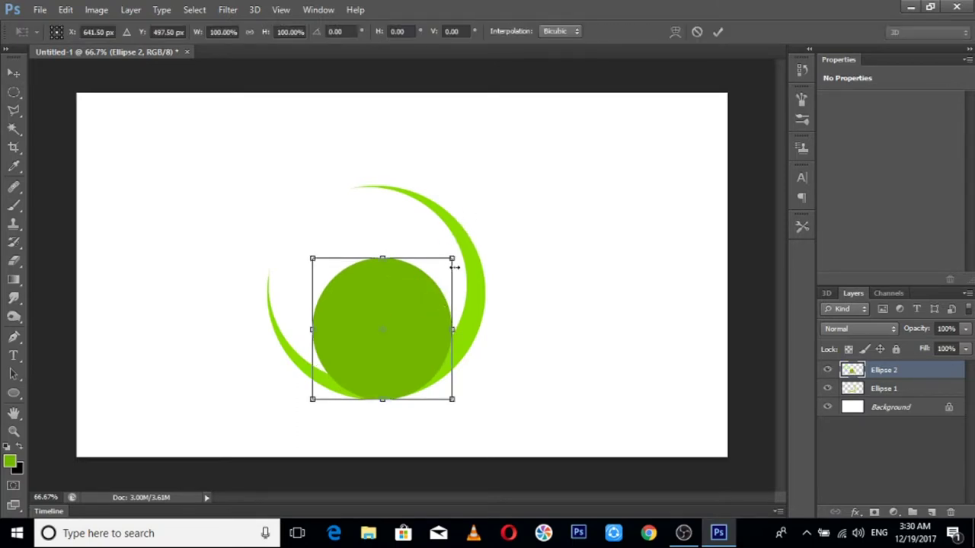
drag(453, 257, 483, 219)
mouse_move(447, 305)
mouse_down()
mouse_move(427, 300)
mouse_move(428, 291)
mouse_up()
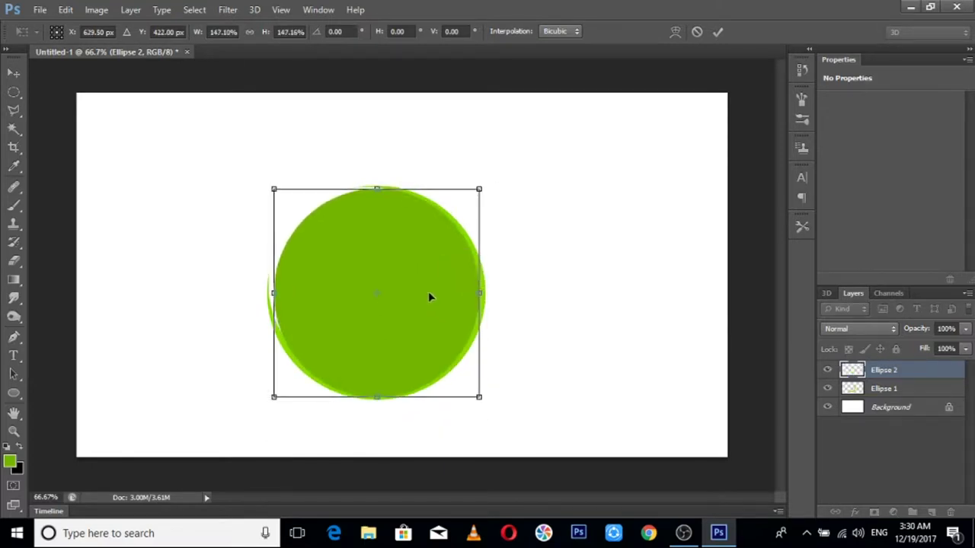
key(Return)
drag(884, 371, 900, 392)
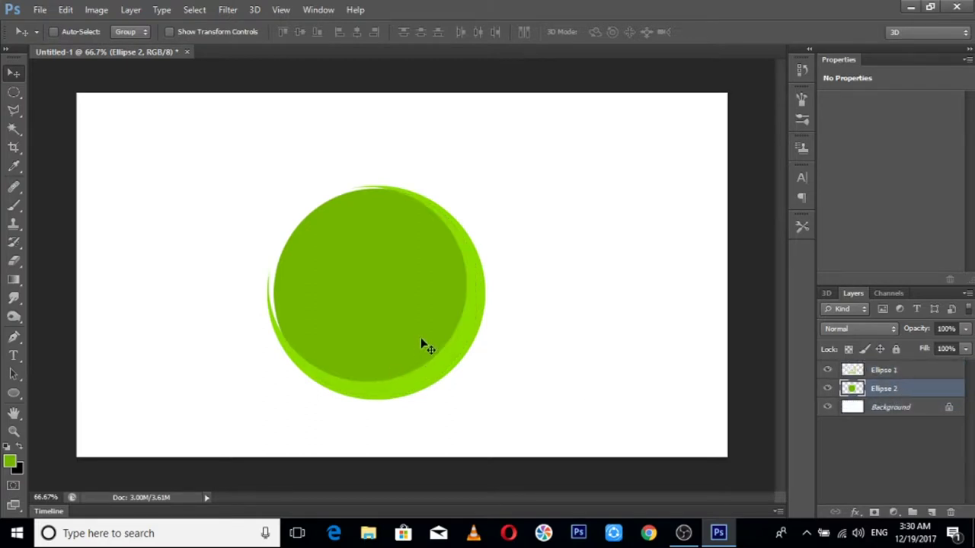
key(m)
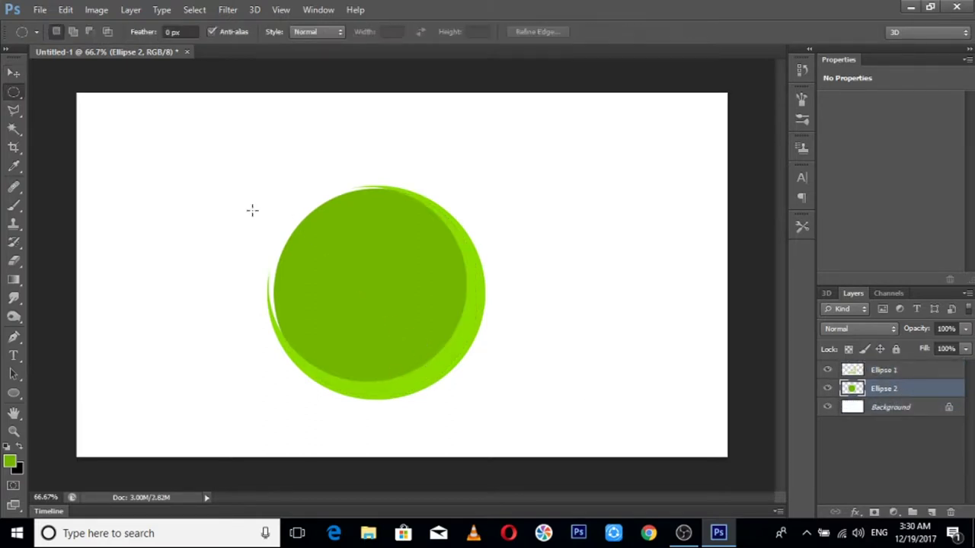
- Delete an offset elliptical marquee area from the dark circle's upper left, then deselect
right_click(13, 95)
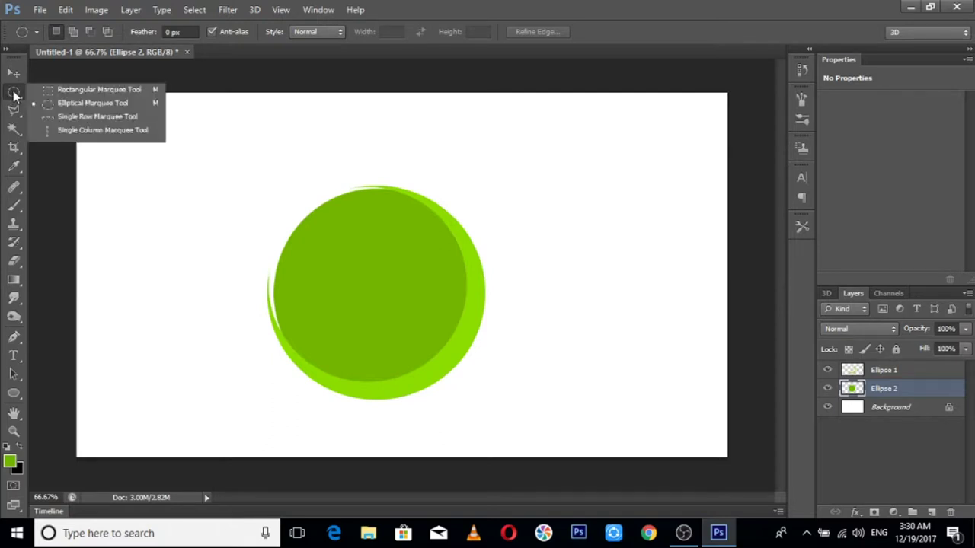
click(49, 102)
drag(194, 166, 449, 364)
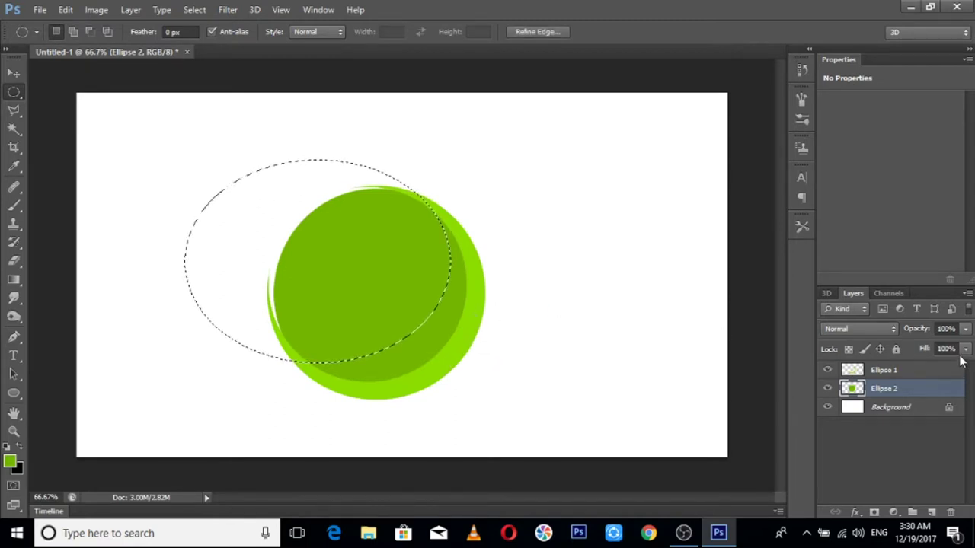
key(Delete)
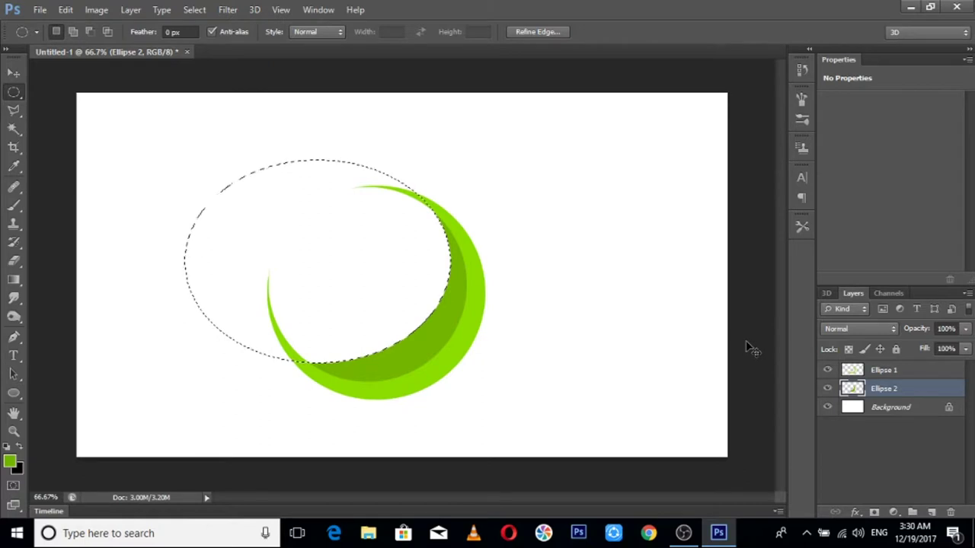
key(ctrl+d)
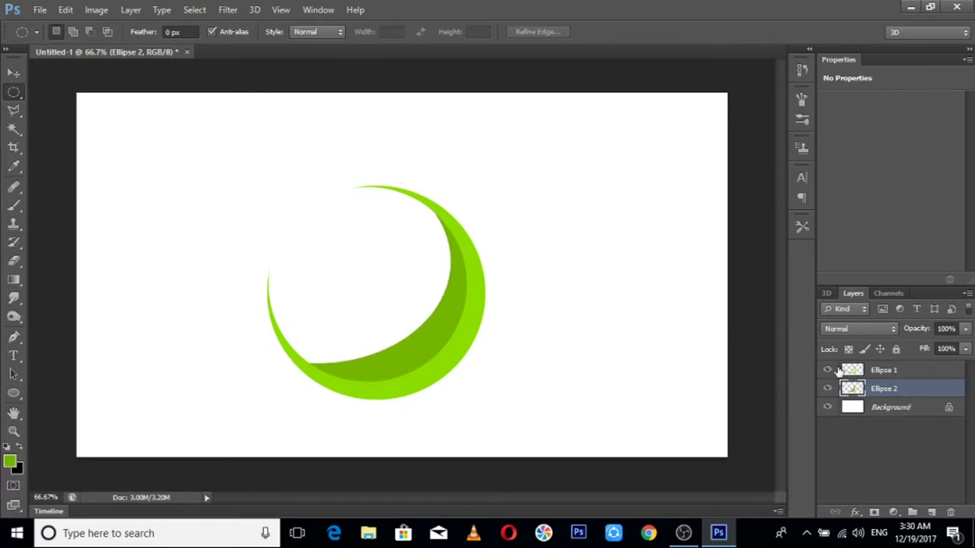
- Open Ellipse 1's Blending Options, enable Gradient Overlay and browse the gradient presets
right_click(896, 372)
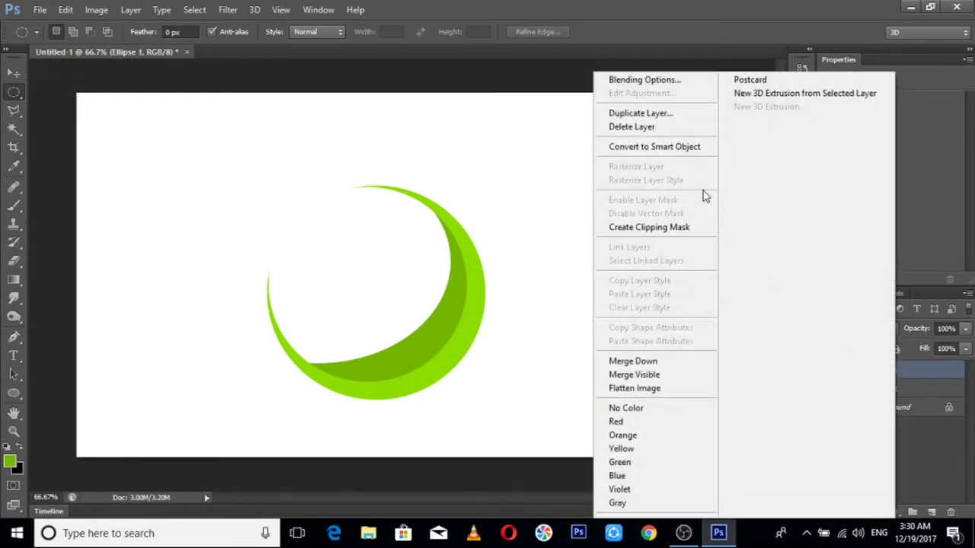
click(653, 79)
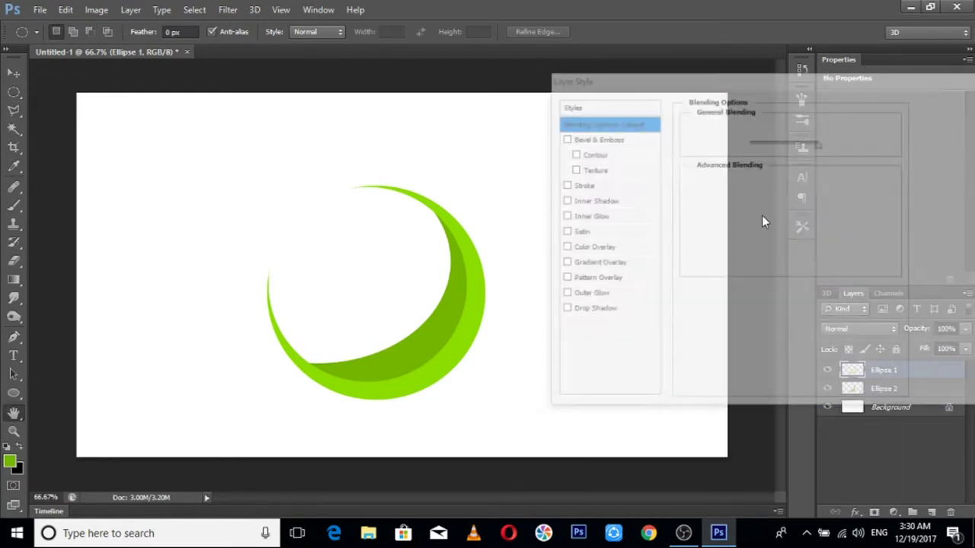
click(606, 265)
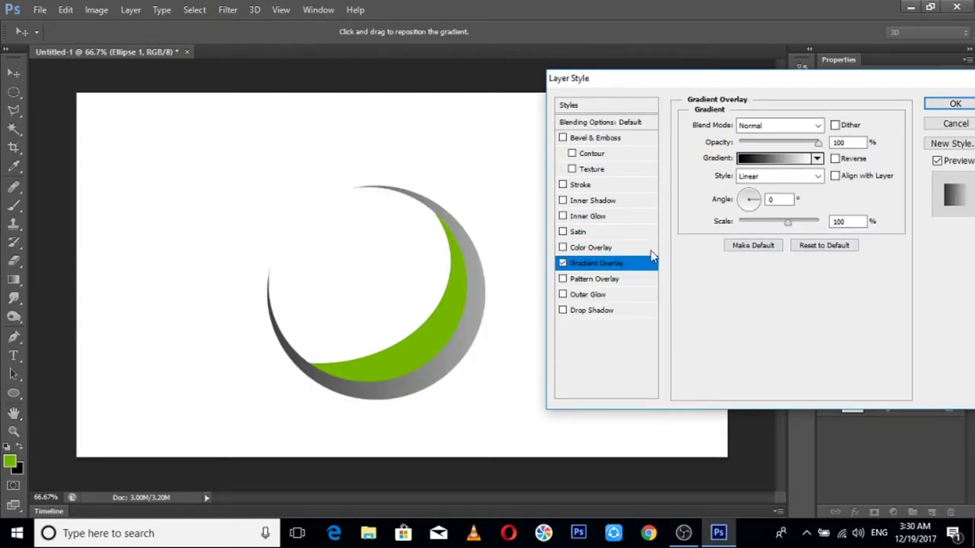
click(816, 158)
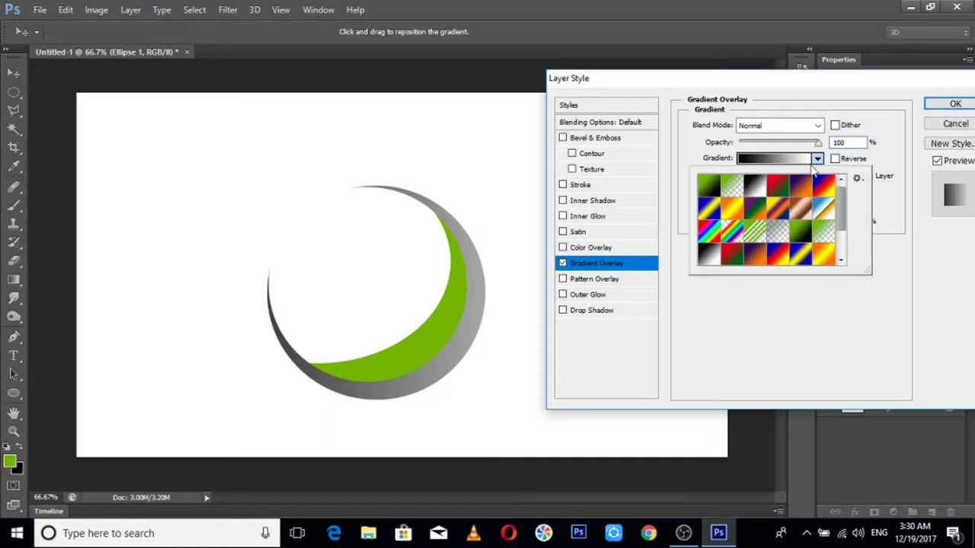
click(825, 232)
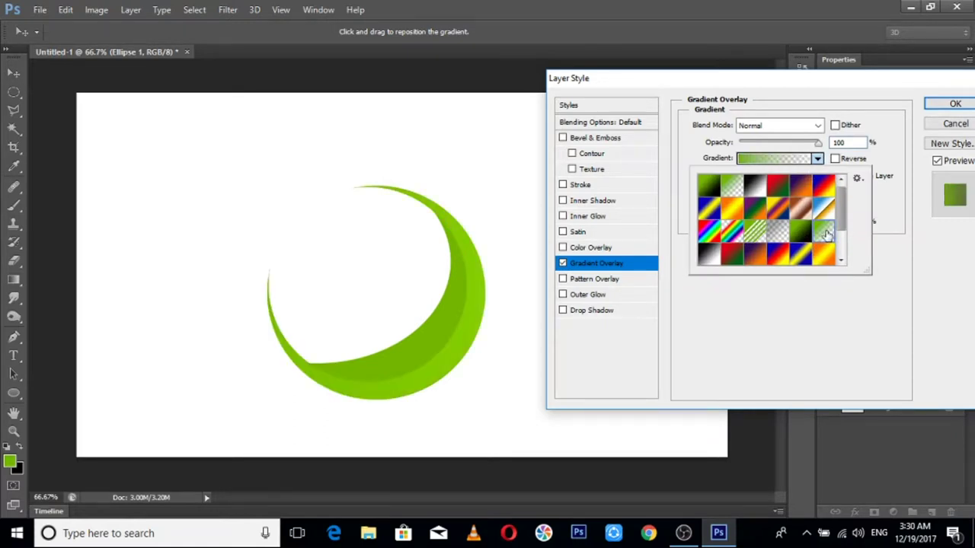
click(798, 255)
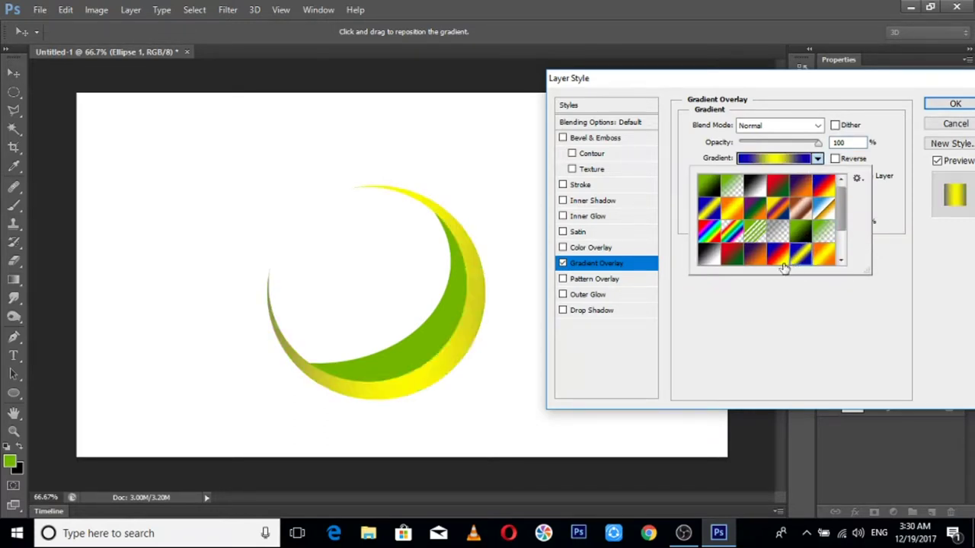
- Settle on the green gradient preset, raise its Scale slightly, and enable Bevel & Emboss
click(776, 258)
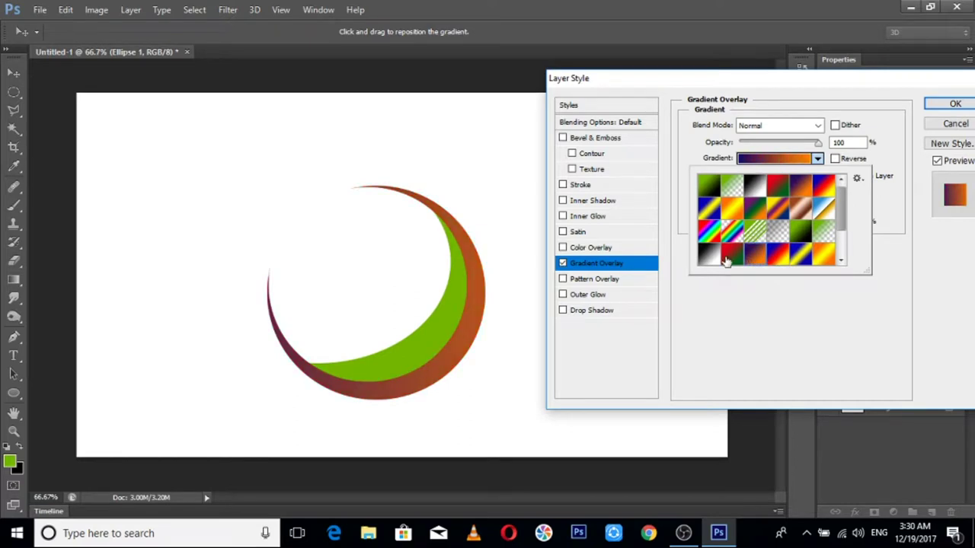
click(727, 260)
click(710, 261)
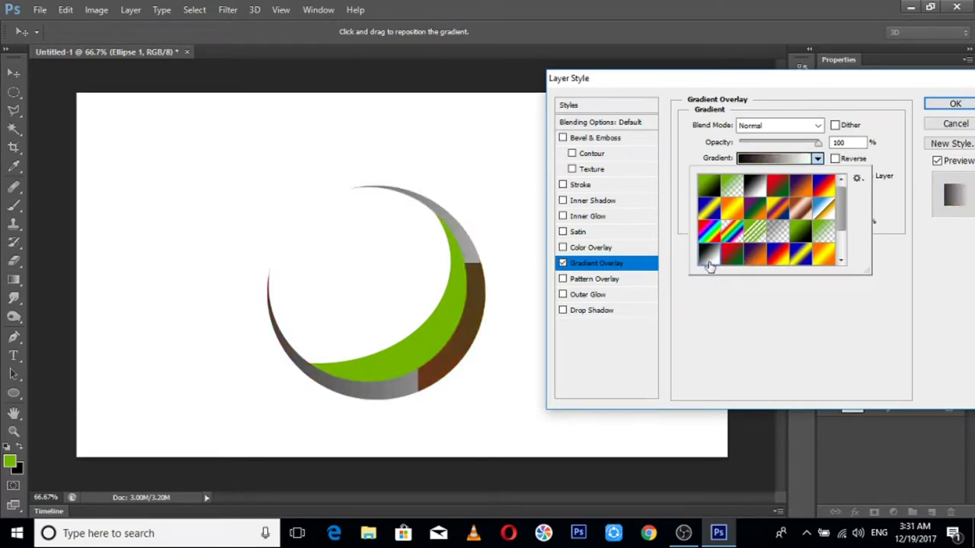
click(754, 232)
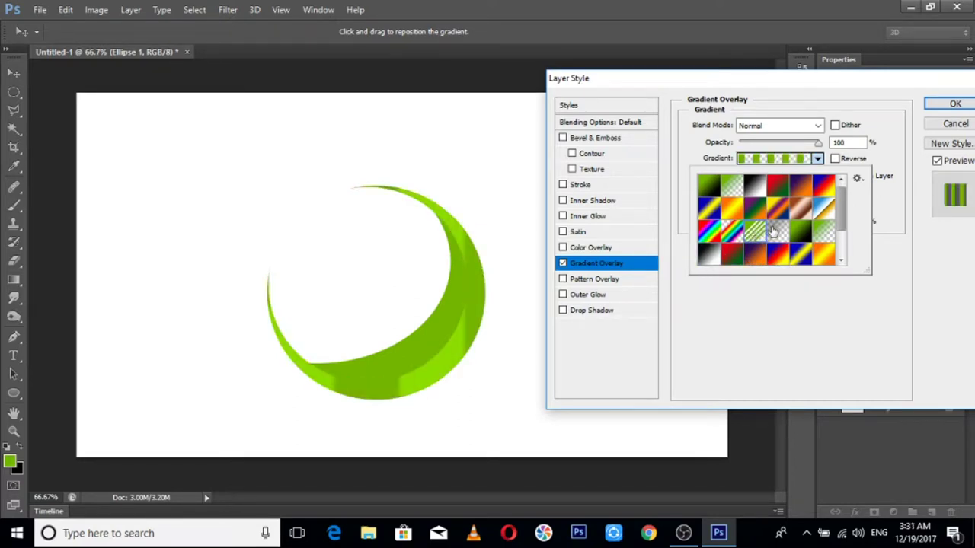
click(776, 230)
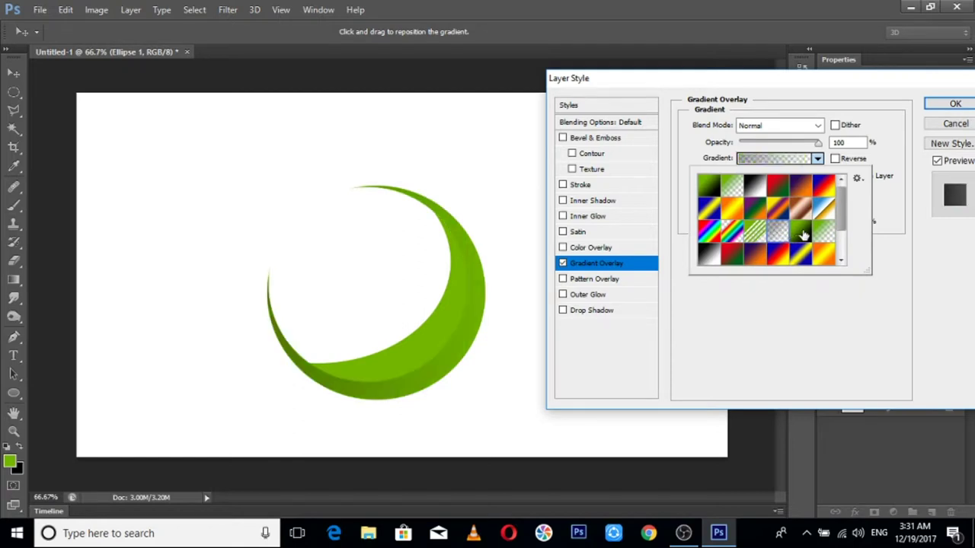
double_click(826, 237)
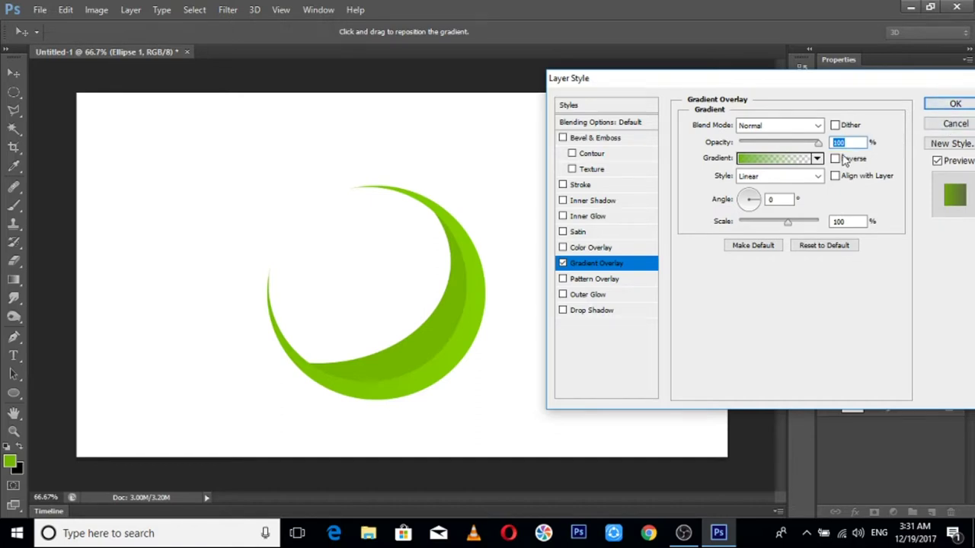
mouse_move(788, 222)
mouse_down()
mouse_move(813, 221)
mouse_move(797, 221)
mouse_up()
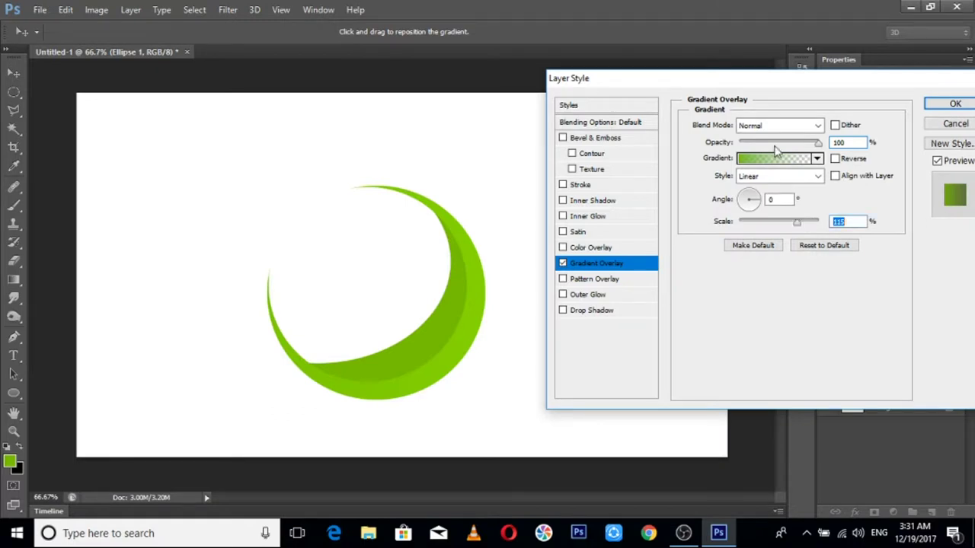
click(575, 139)
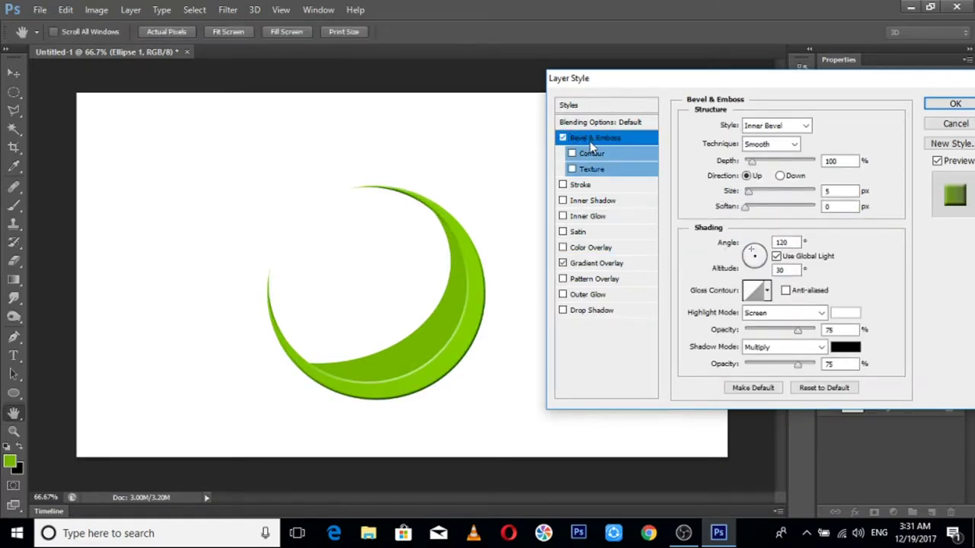
- Try Contour, Stroke and Texture effects, then remove them along with Bevel & Emboss
click(563, 138)
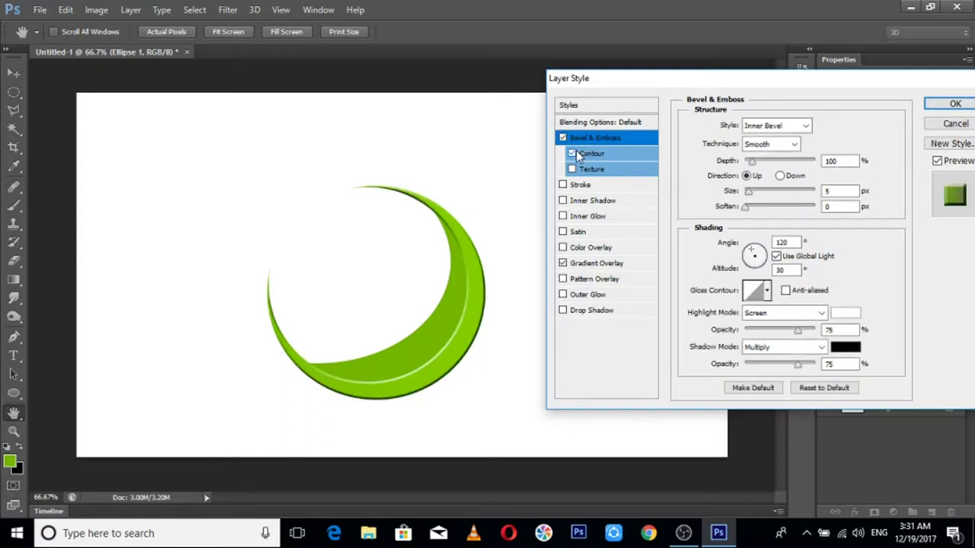
click(576, 150)
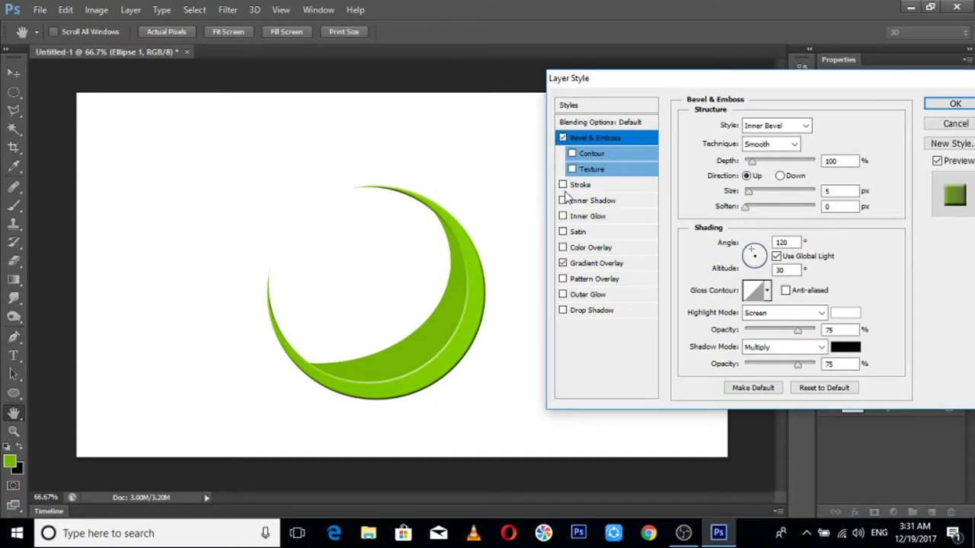
click(562, 185)
click(572, 169)
click(574, 169)
click(563, 138)
- Add an Inner Shadow and adjust its opacity, distance and spread
click(562, 201)
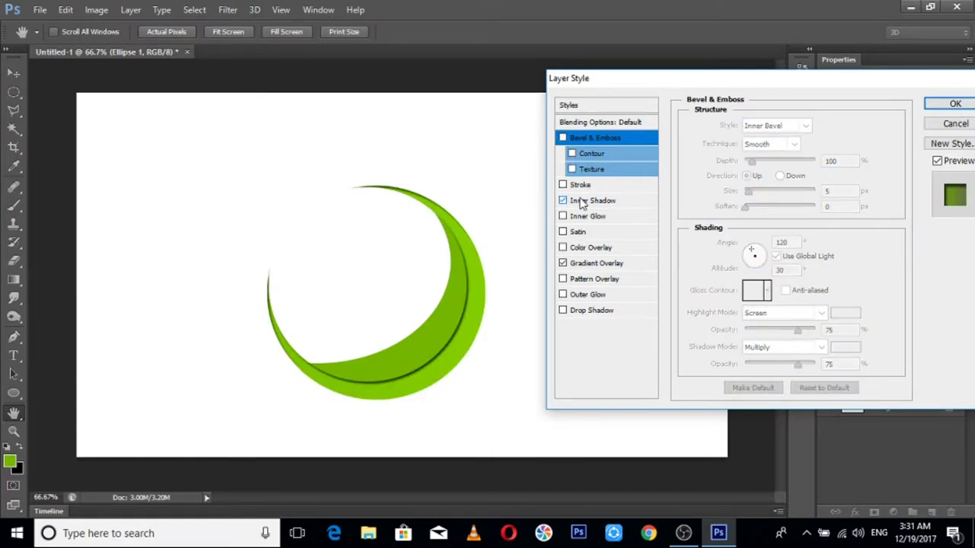
click(588, 202)
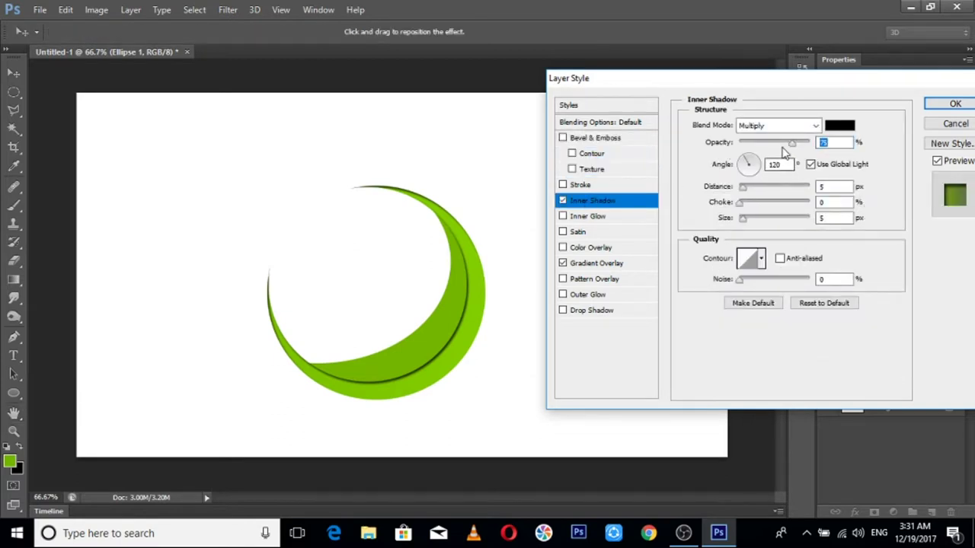
drag(784, 147, 778, 147)
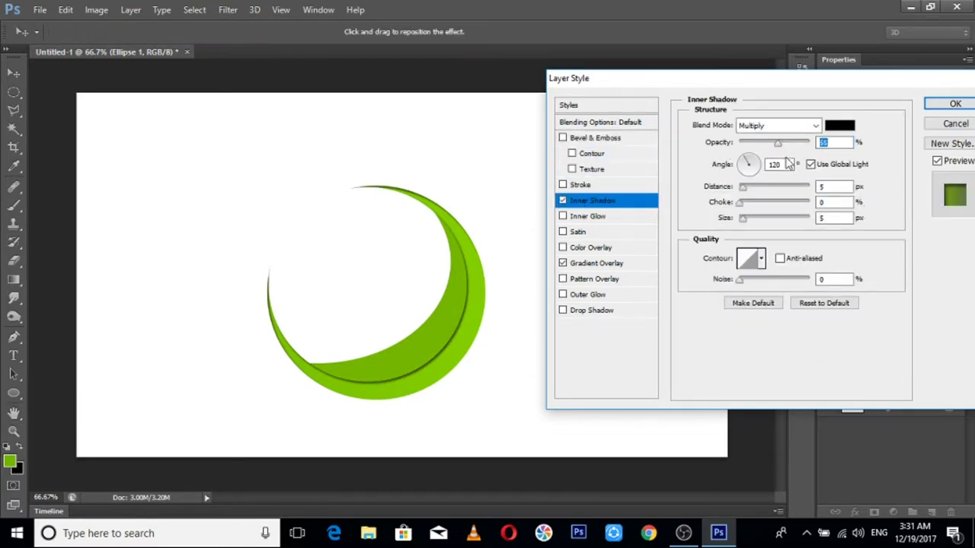
mouse_move(762, 188)
mouse_down()
mouse_move(814, 211)
mouse_move(744, 194)
mouse_up()
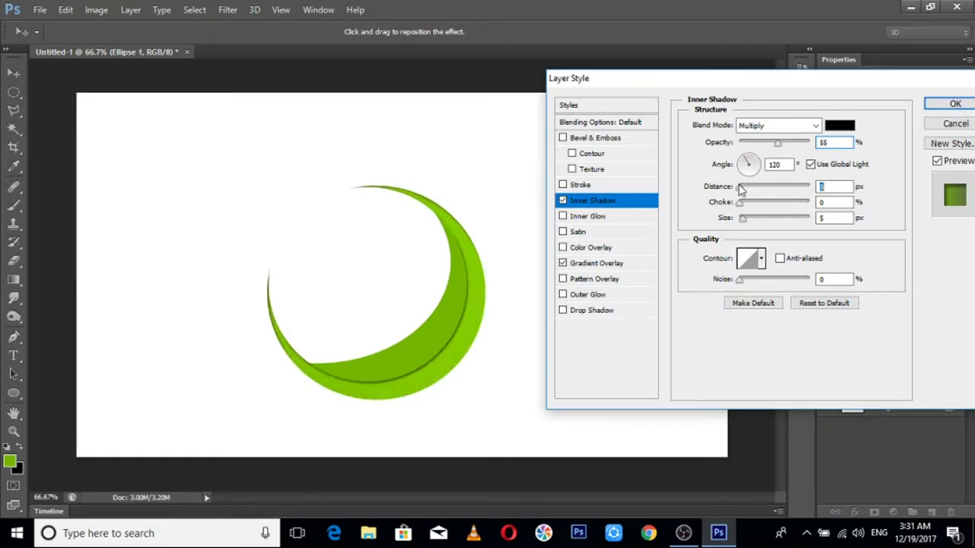
mouse_move(746, 203)
mouse_down()
mouse_move(790, 217)
mouse_move(704, 222)
mouse_up()
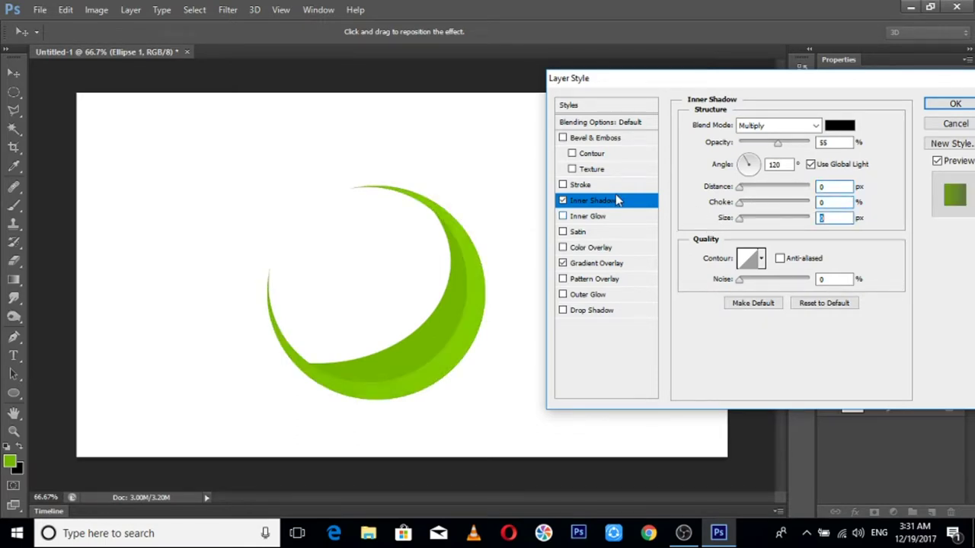
click(563, 200)
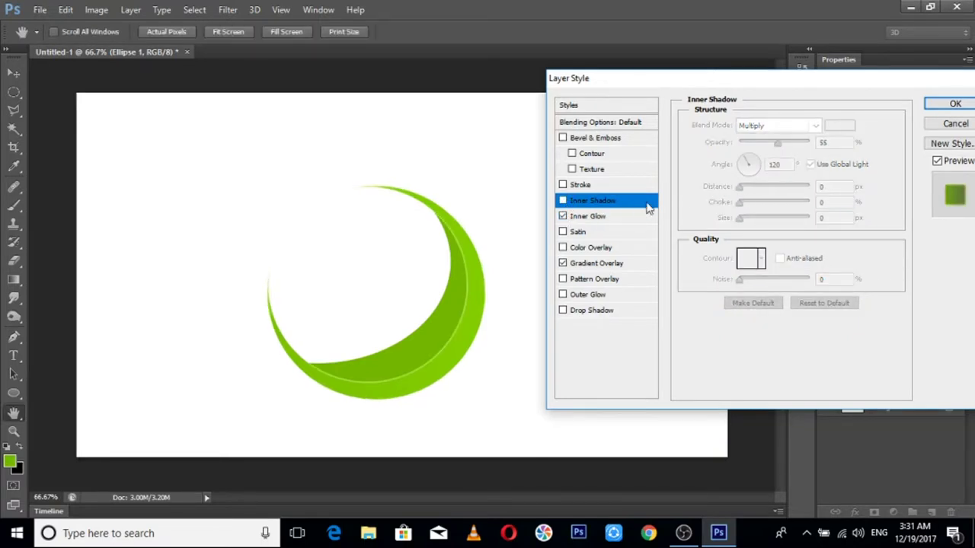
click(647, 204)
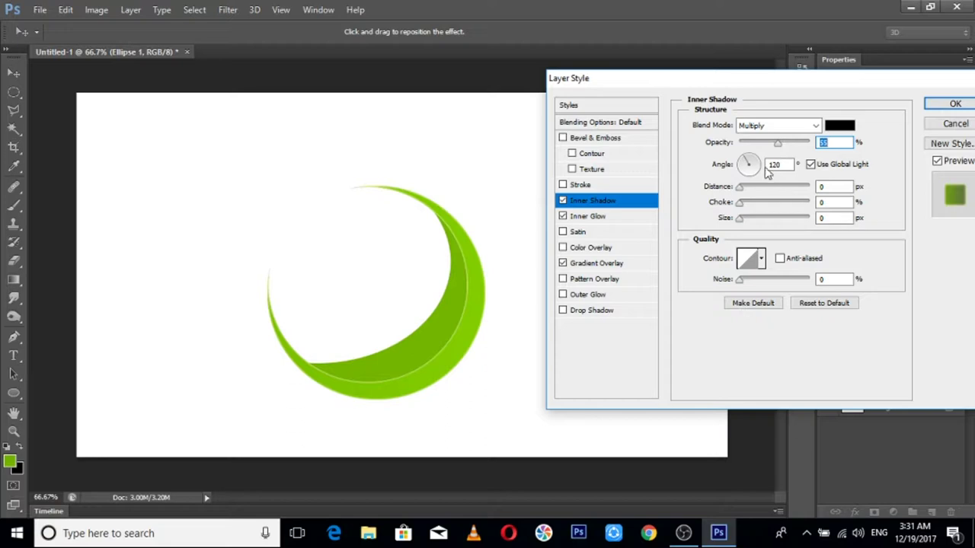
- Set the Inner Shadow opacity to 0, remove Inner Glow, and apply the layer style
drag(777, 143, 771, 143)
text(0)
key(Tab)
key(Tab)
click(564, 215)
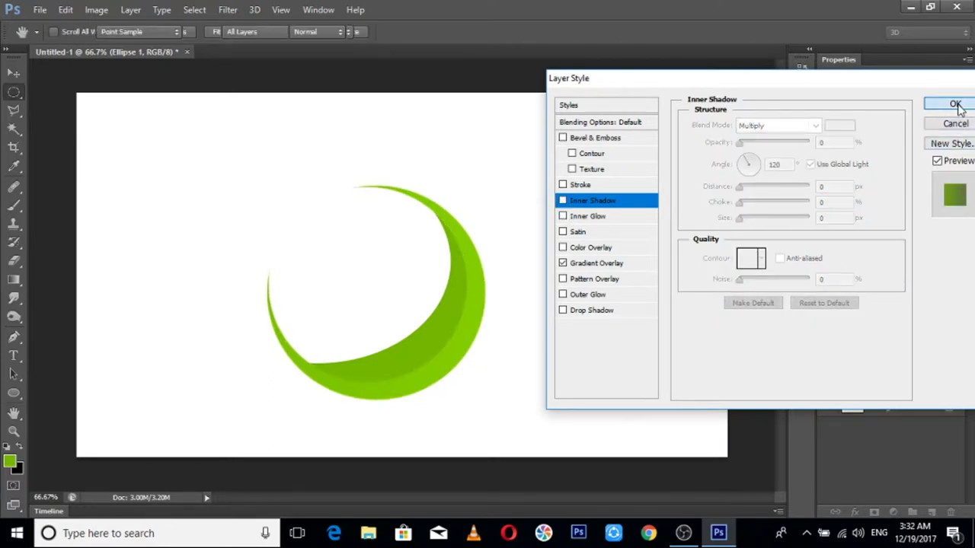
click(955, 106)
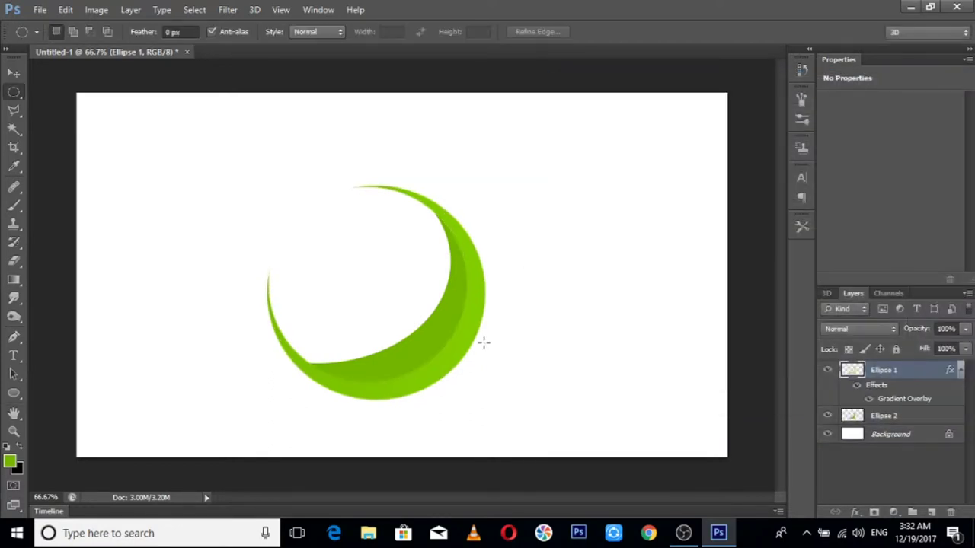
- Merge both crescent layers, shrink the crescent to under a third, and move it up-left
shift+click(913, 424)
key(ctrl+e)
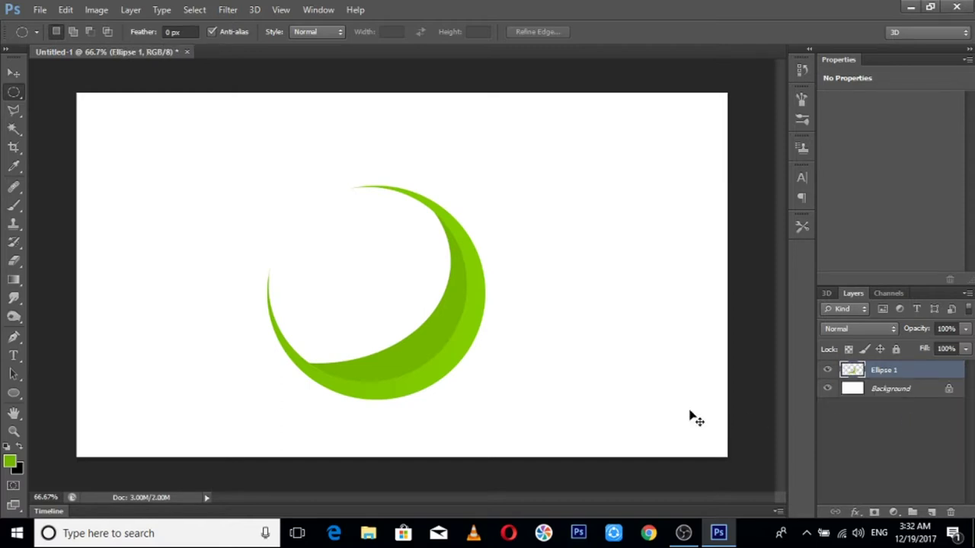
key(ctrl+t)
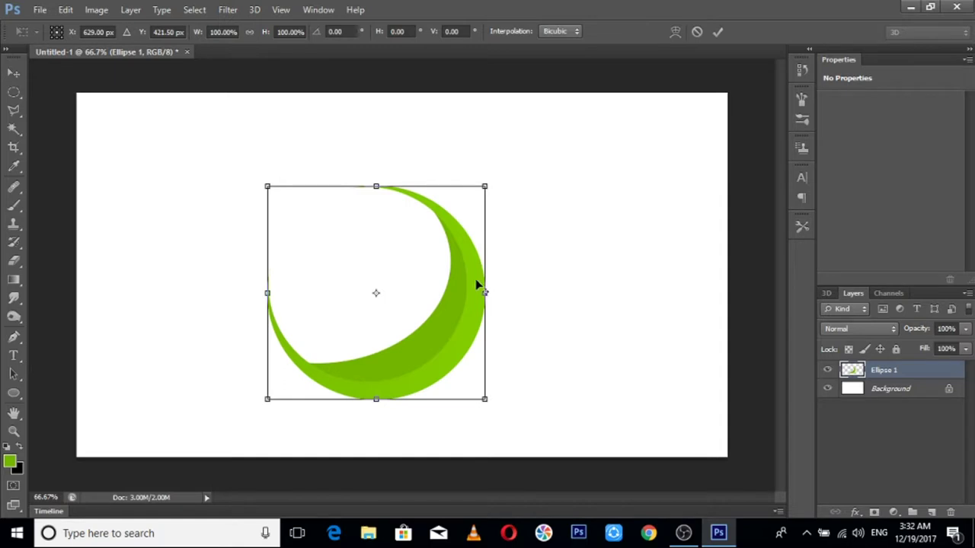
drag(486, 185, 412, 266)
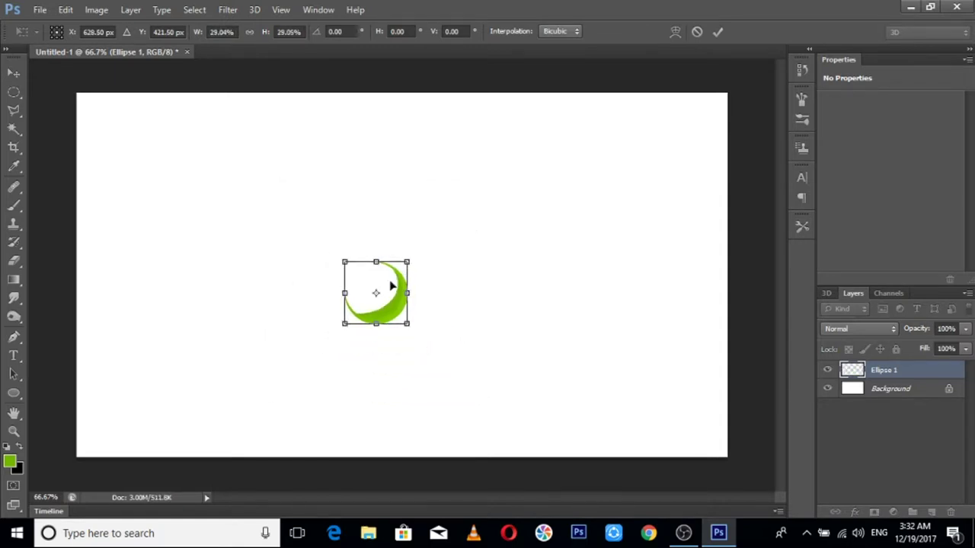
key(Return)
key(v)
mouse_move(394, 319)
mouse_down()
mouse_move(349, 259)
mouse_move(331, 265)
mouse_up()
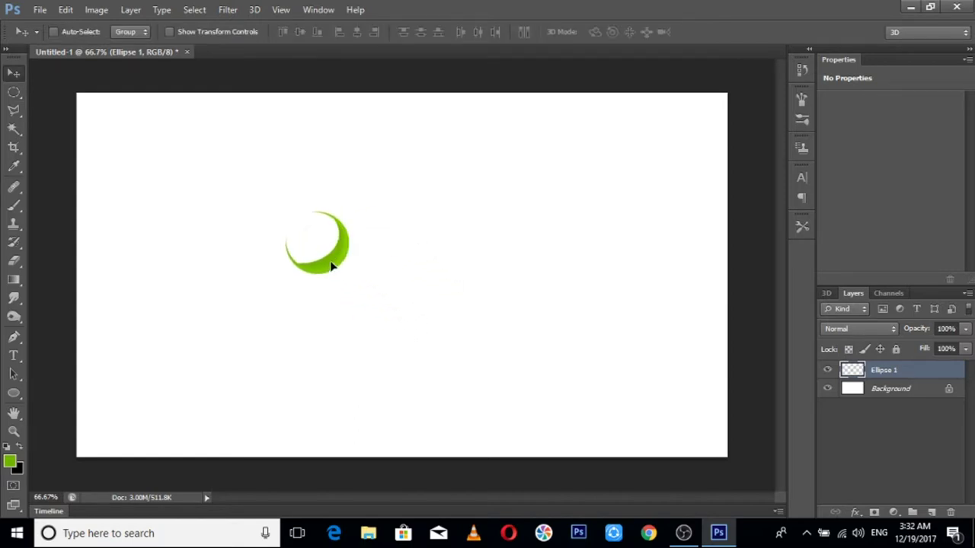
- Duplicate the small crescent and position the copy just to its right
key(ctrl+j)
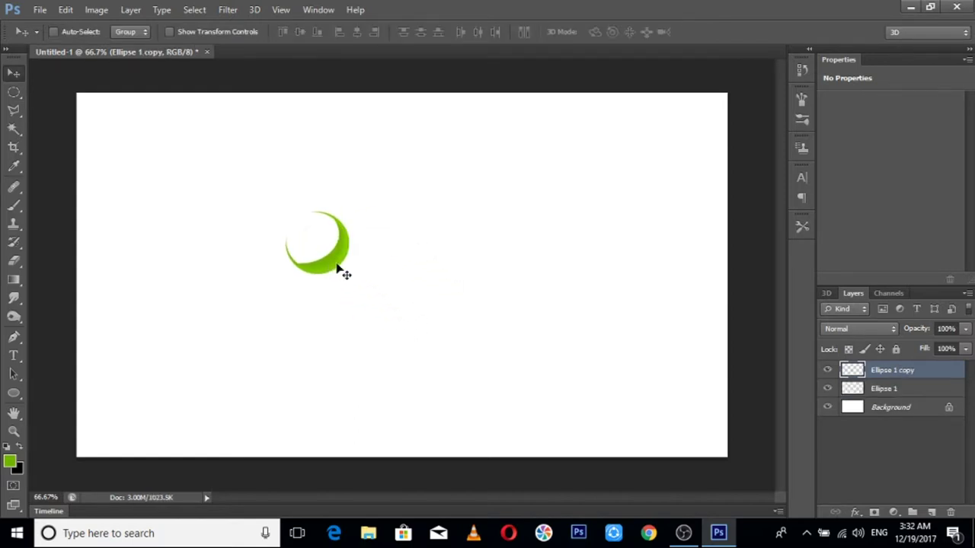
key(ctrl+t)
drag(350, 259, 381, 268)
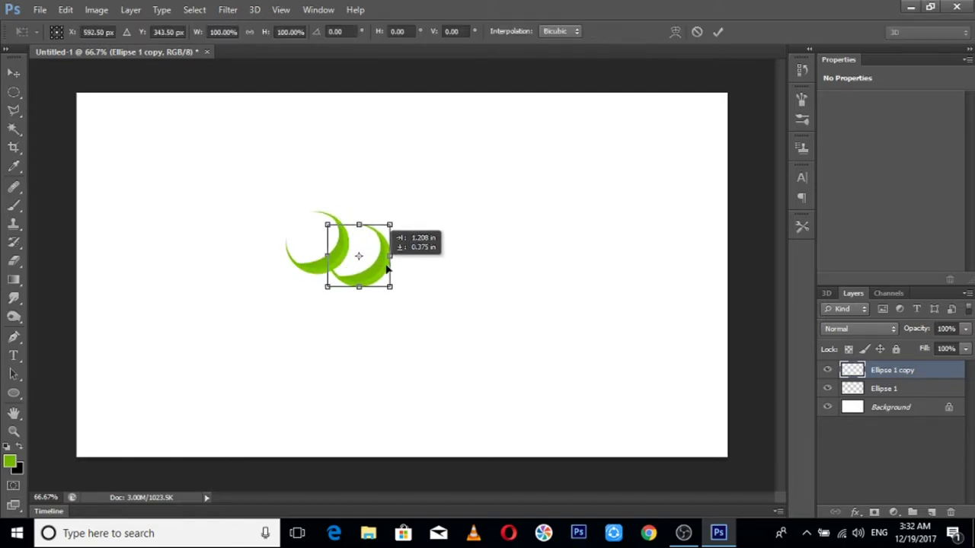
drag(387, 268, 395, 274)
key(Return)
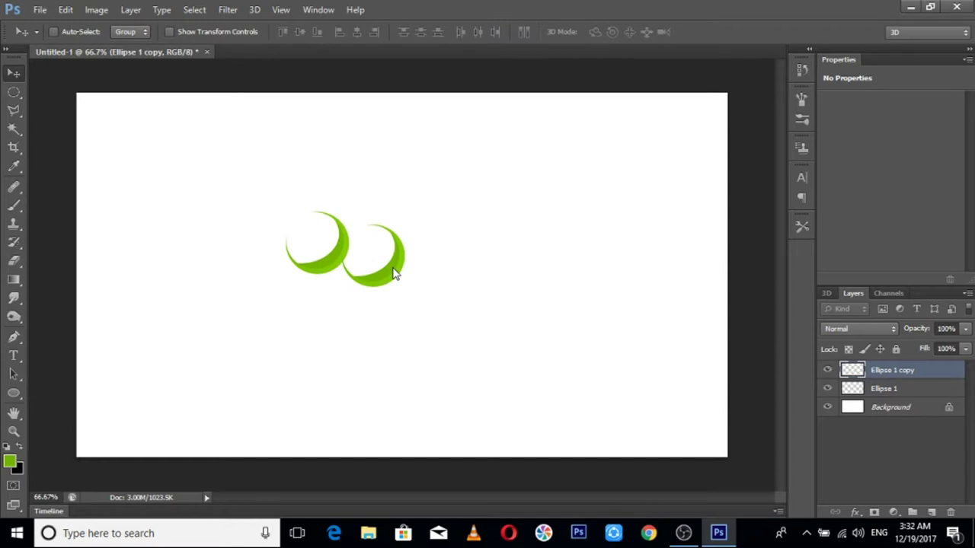
- Shift the copied crescent's Hue in Hue/Saturation until it turns teal
key(ctrl+u)
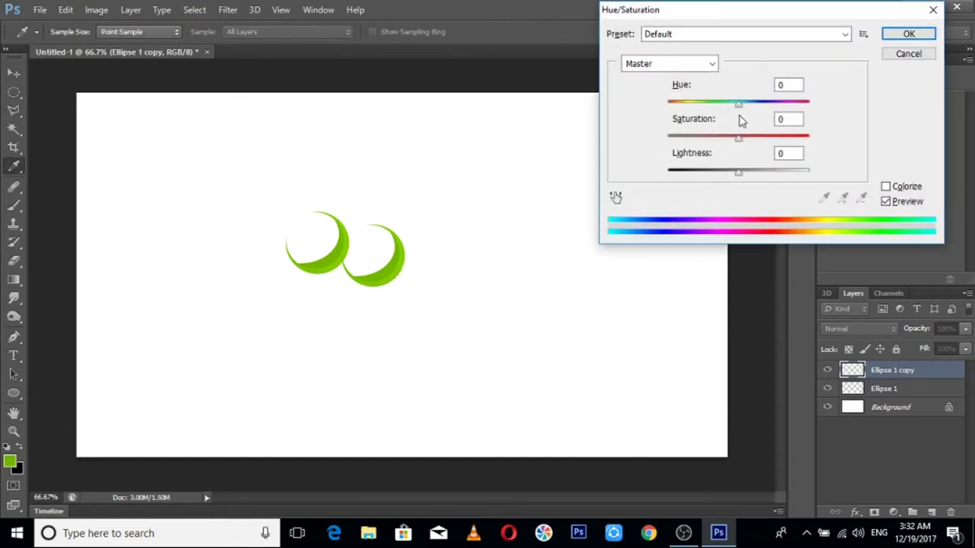
drag(739, 105, 818, 125)
scroll(794, 119, down, 20)
scroll(786, 119, down, 20)
scroll(786, 119, down, 20)
scroll(784, 119, down, 14)
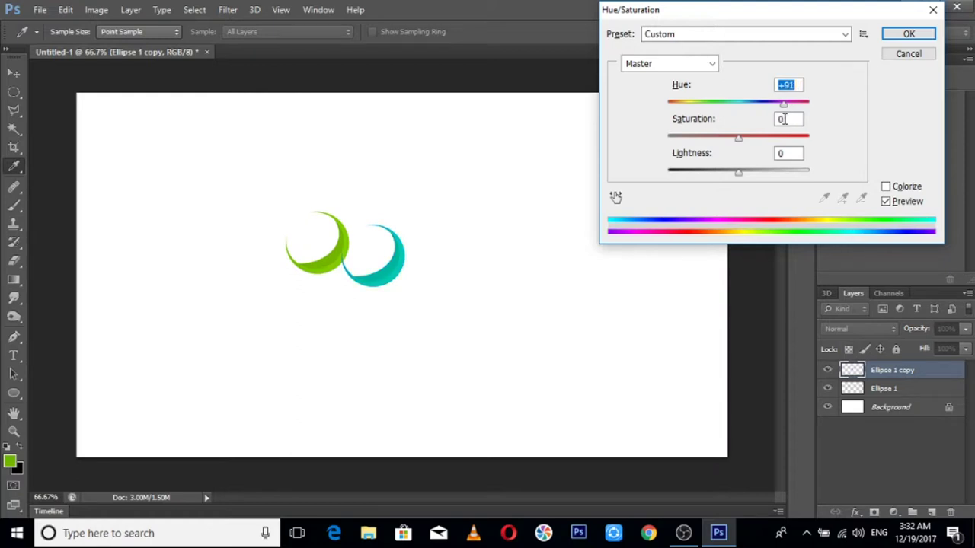
scroll(779, 109, down, 10)
scroll(779, 110, down, 13)
scroll(780, 107, up, 13)
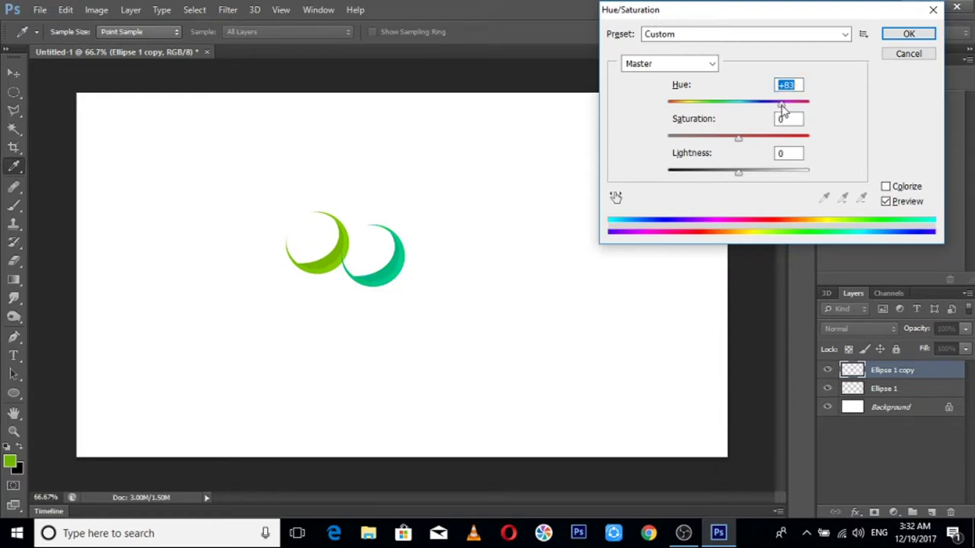
key(Return)
key(v)
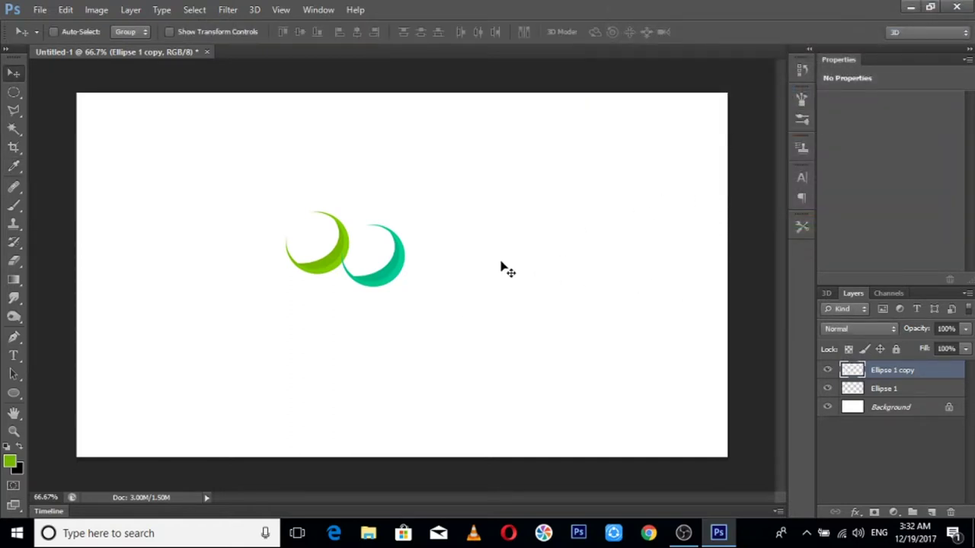
right_click(405, 271)
- Rotate the teal crescent slightly counter-clockwise
click(409, 272)
key(ctrl+t)
drag(505, 286, 508, 230)
key(Return)
- Move the green crescent above-right of the teal one and rotate it to open downward
right_click(339, 255)
click(340, 255)
drag(338, 249, 361, 252)
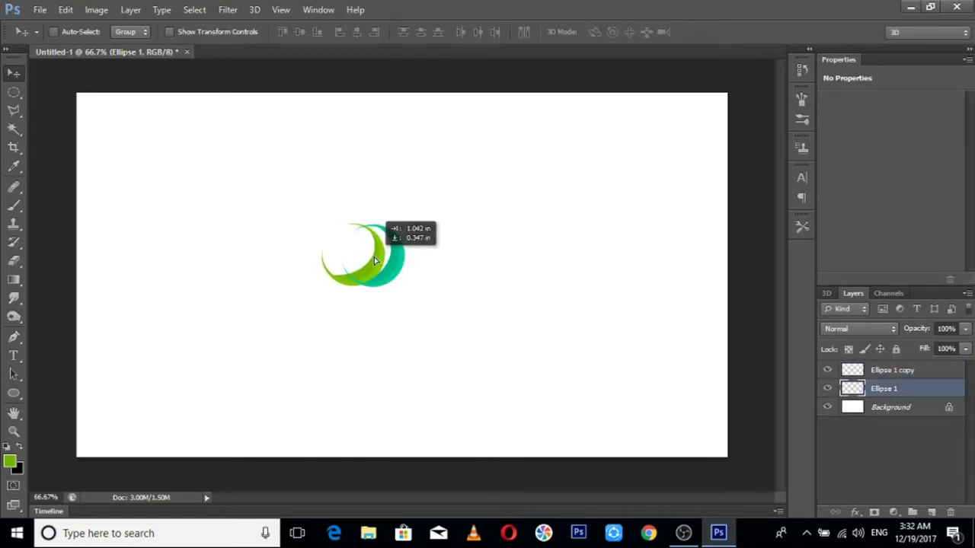
mouse_move(361, 254)
mouse_down()
mouse_move(433, 278)
mouse_move(463, 239)
mouse_up()
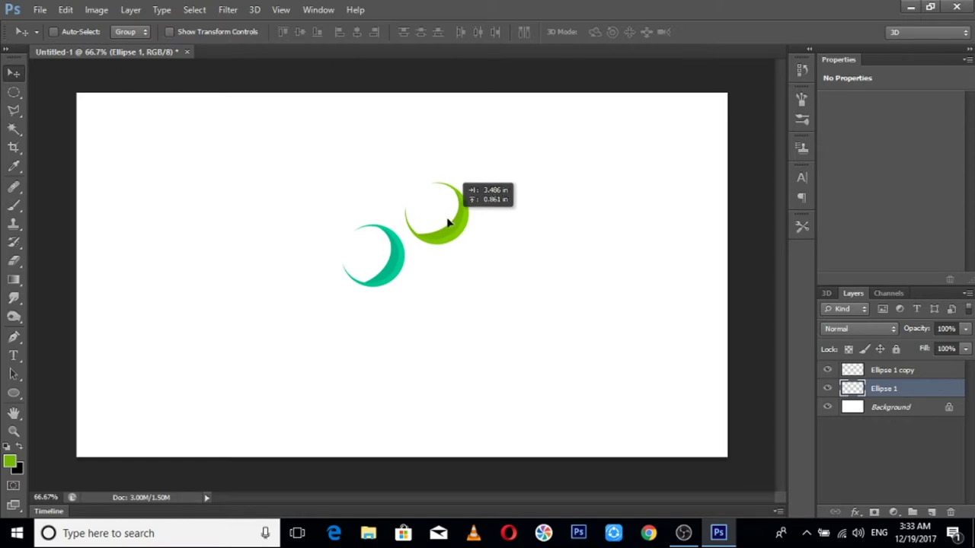
drag(456, 220, 445, 227)
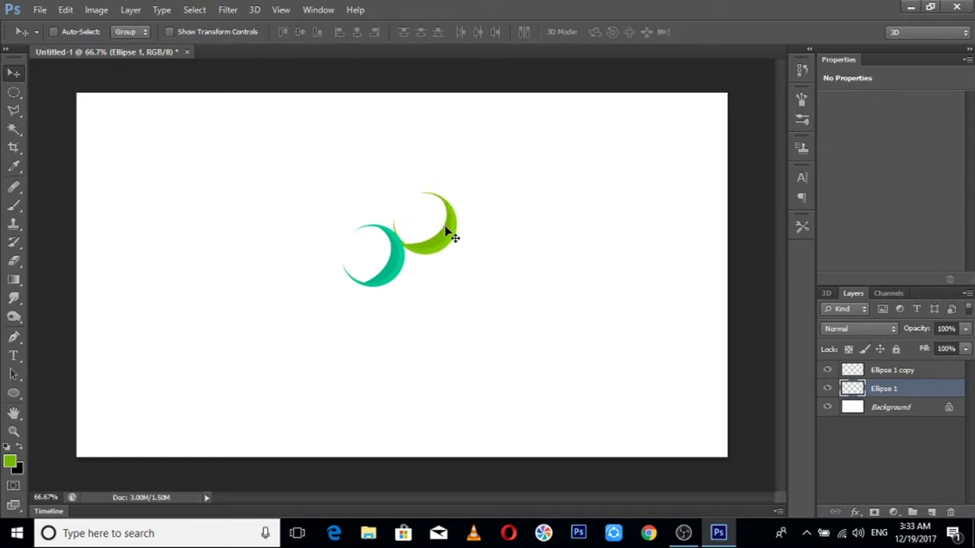
key(ctrl+t)
mouse_move(531, 252)
mouse_down()
mouse_move(495, 150)
mouse_move(422, 139)
mouse_move(425, 157)
mouse_up()
drag(515, 254, 508, 229)
double_click(446, 220)
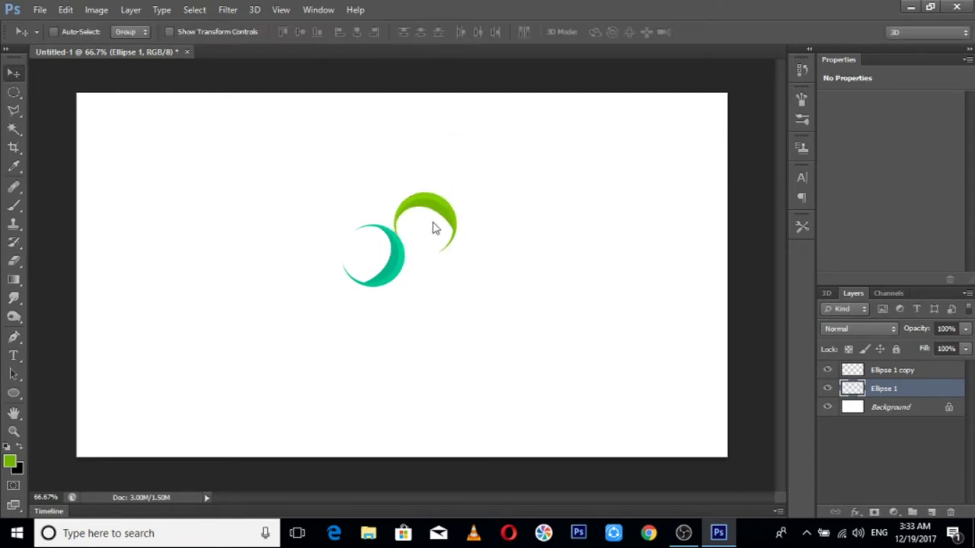
- Flip the teal crescent horizontally and nudge it just below-left of the green one
right_click(392, 260)
click(402, 266)
right_click(396, 263)
click(408, 271)
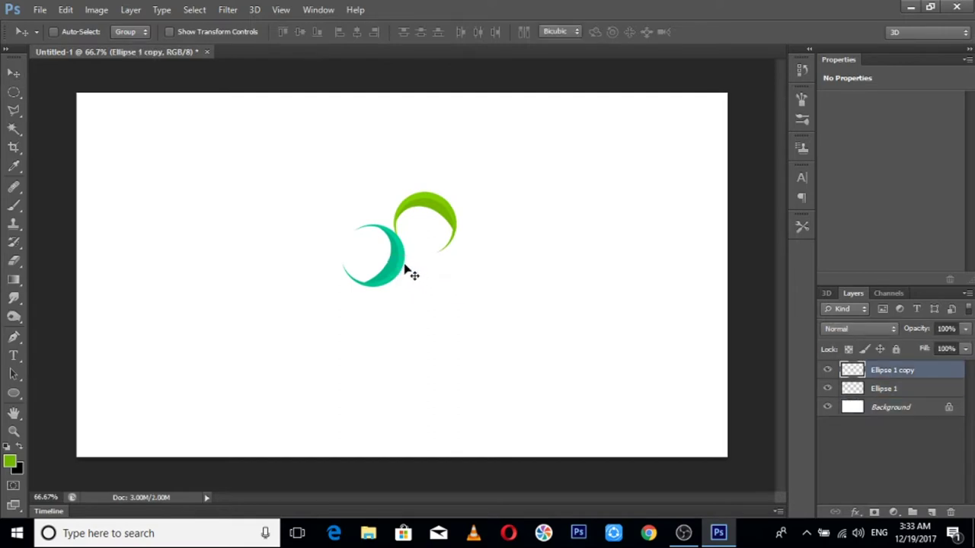
key(ctrl+t)
right_click(395, 260)
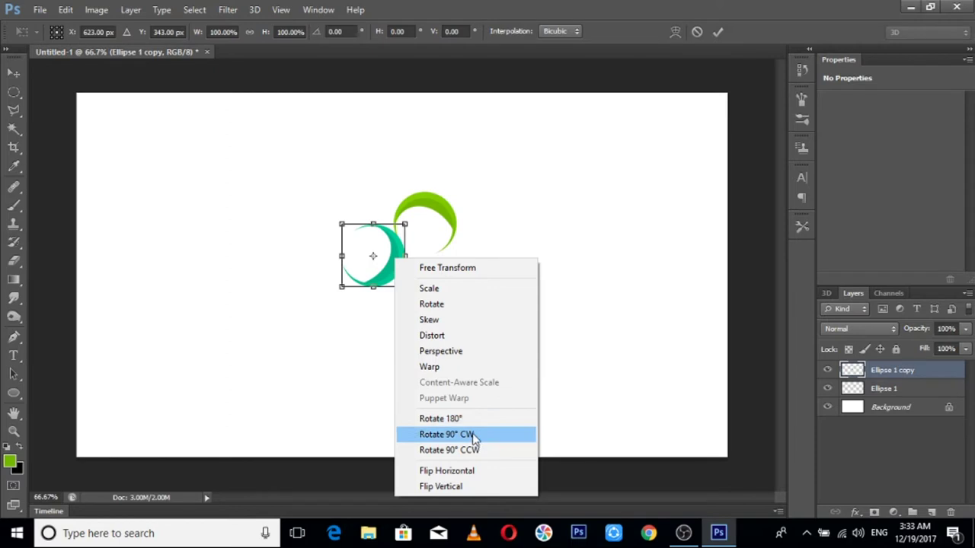
click(467, 471)
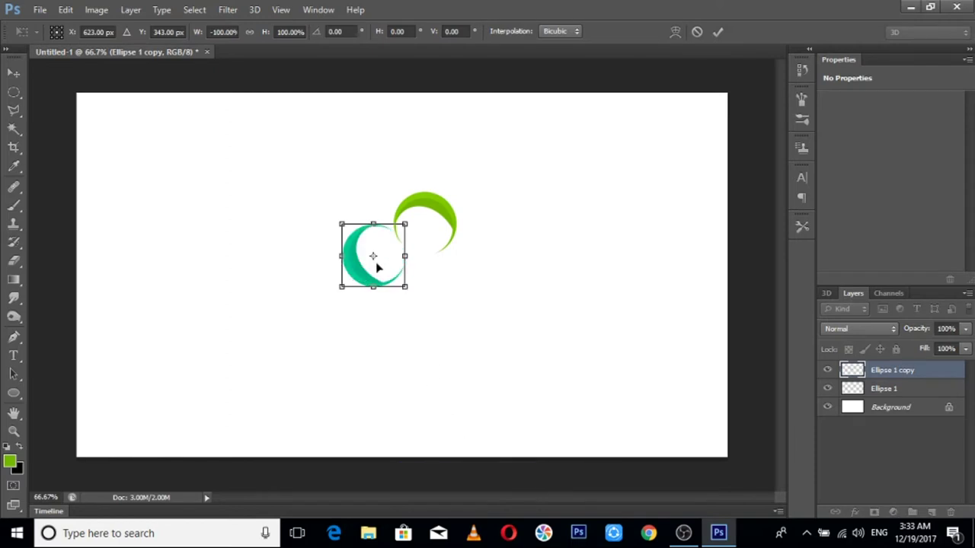
drag(362, 277, 362, 291)
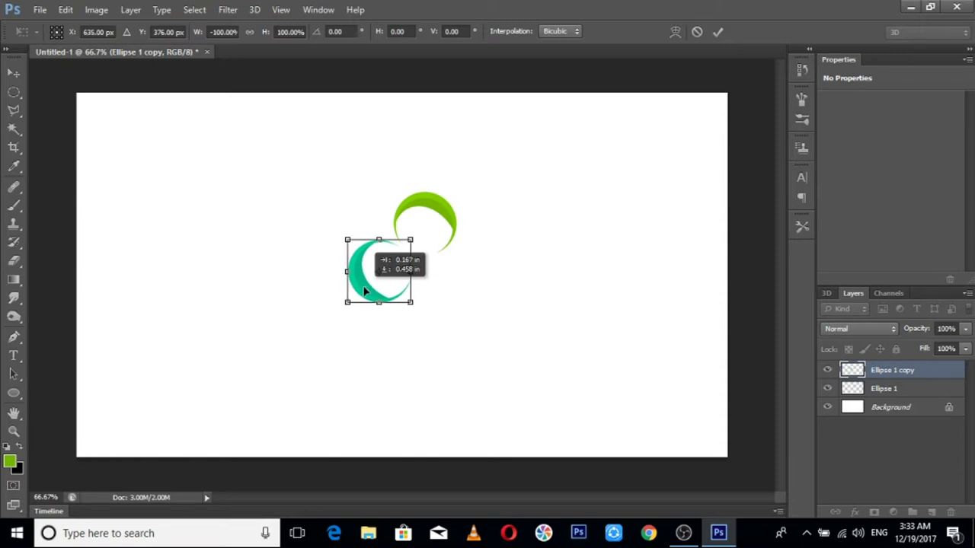
drag(361, 291, 364, 291)
key(Return)
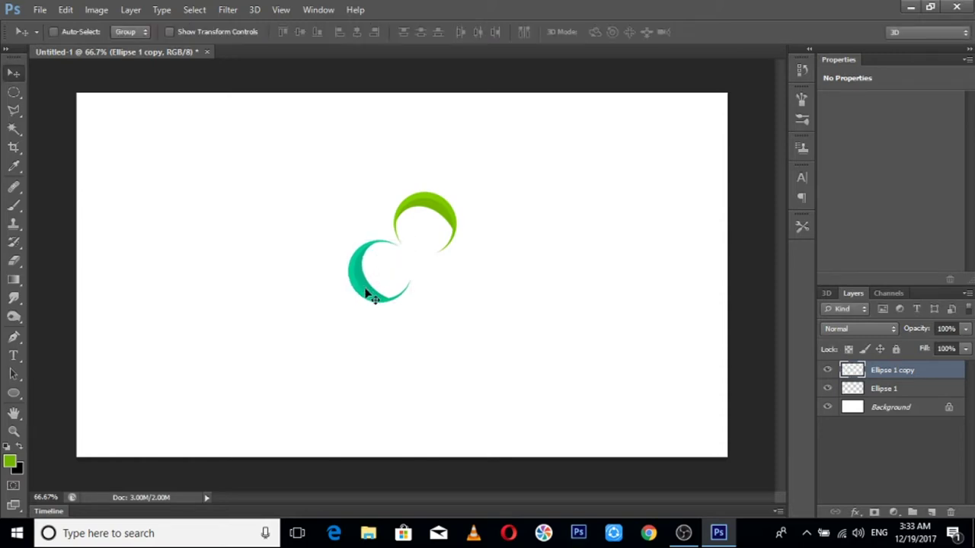
key(Right)
key(Right)
key(Right)
key(Right)
key(Right)
key(Right)
key(Right)
key(Left)
key(Left)
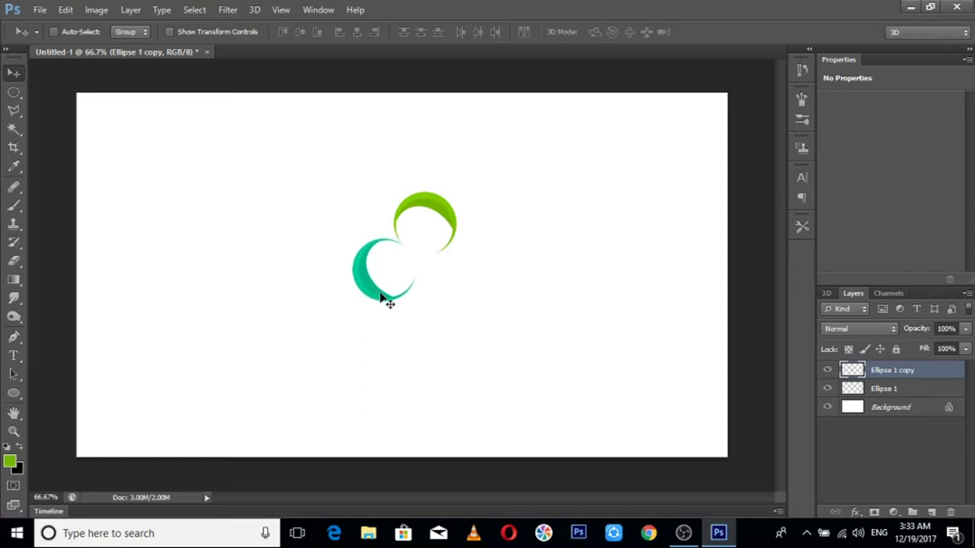
- Duplicate the teal crescent, flip the copy horizontally and place it to the right
key(ctrl+j)
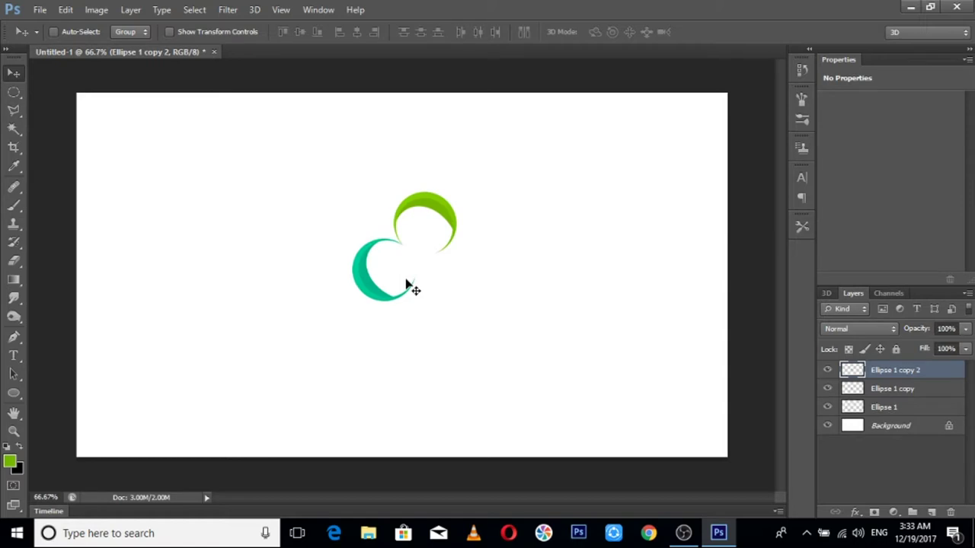
key(ctrl+t)
right_click(378, 289)
click(438, 258)
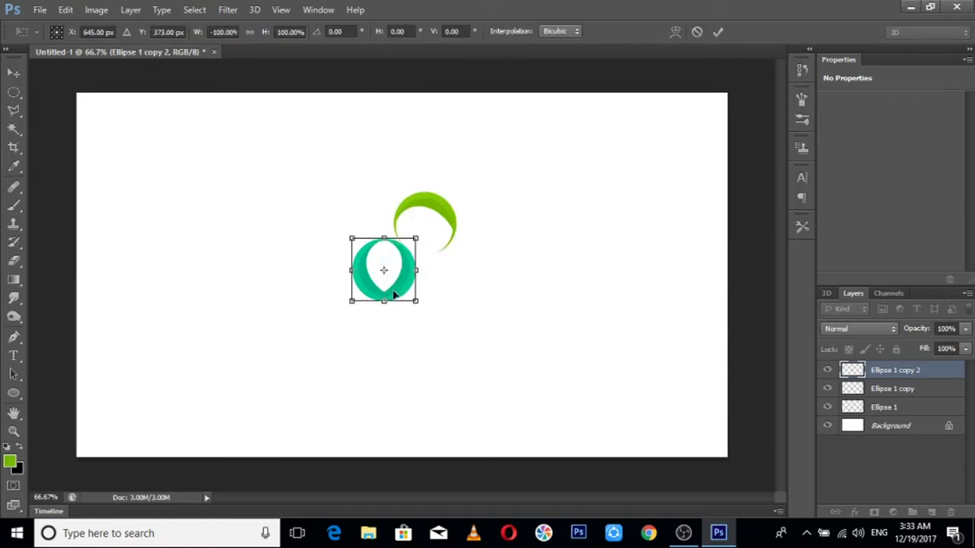
drag(400, 290, 474, 308)
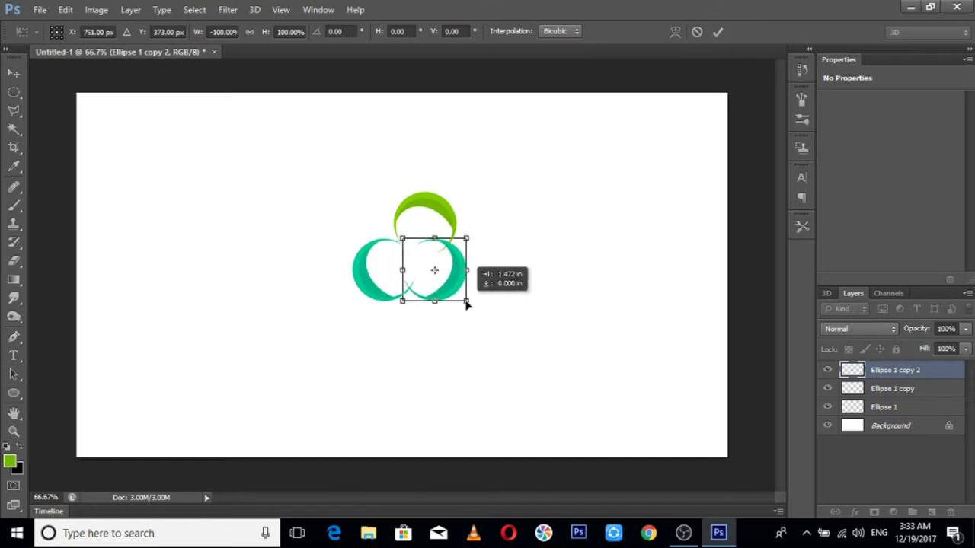
drag(470, 300, 469, 296)
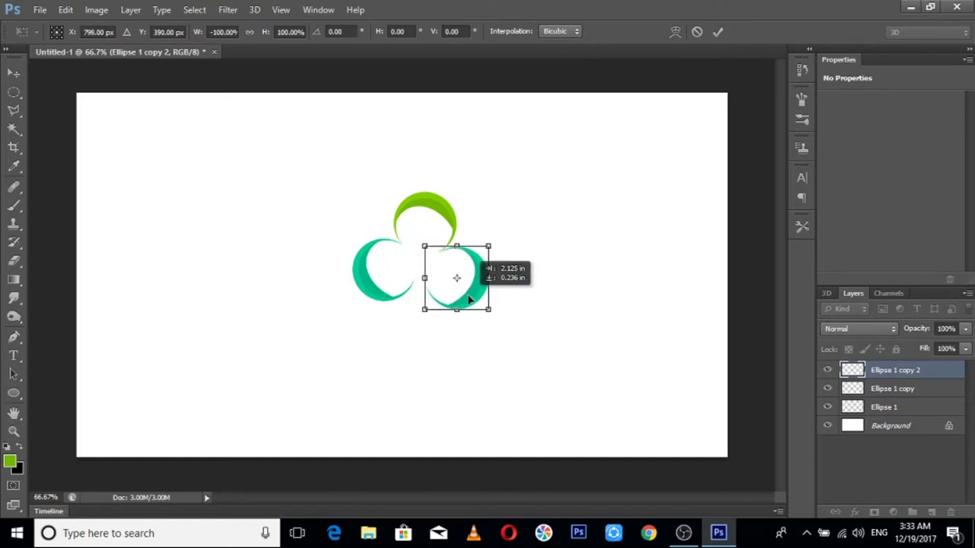
key(Return)
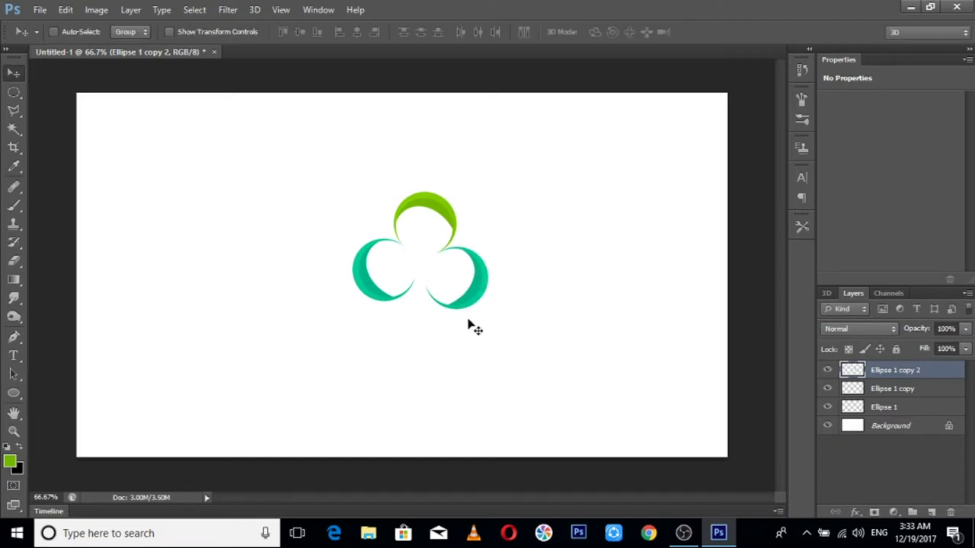
- Nudge the mirrored crescent up and left into place, then select all three crescent layers
click(471, 324)
click(472, 324)
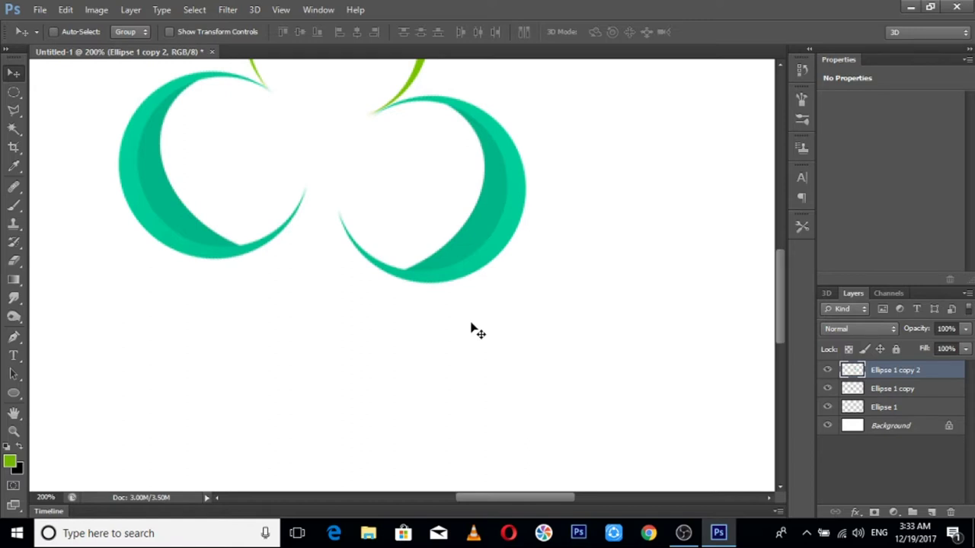
key(Up)
key(Up)
key(Left)
key(Up)
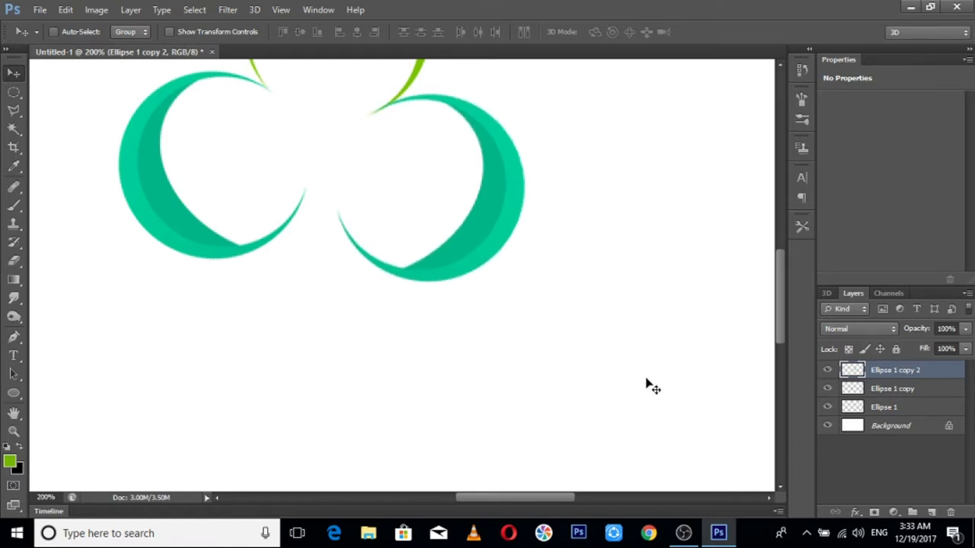
shift+click(881, 407)
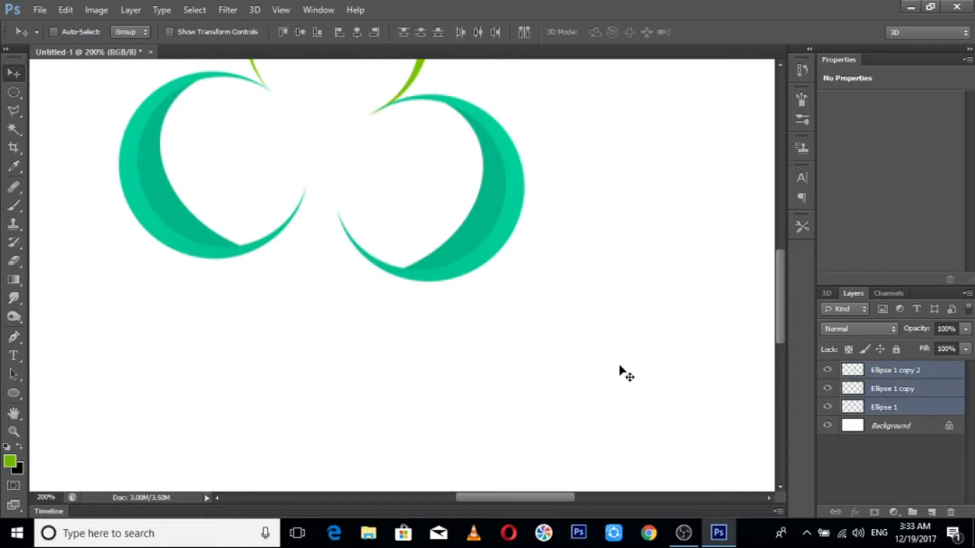
ctrl+alt+click(469, 351)
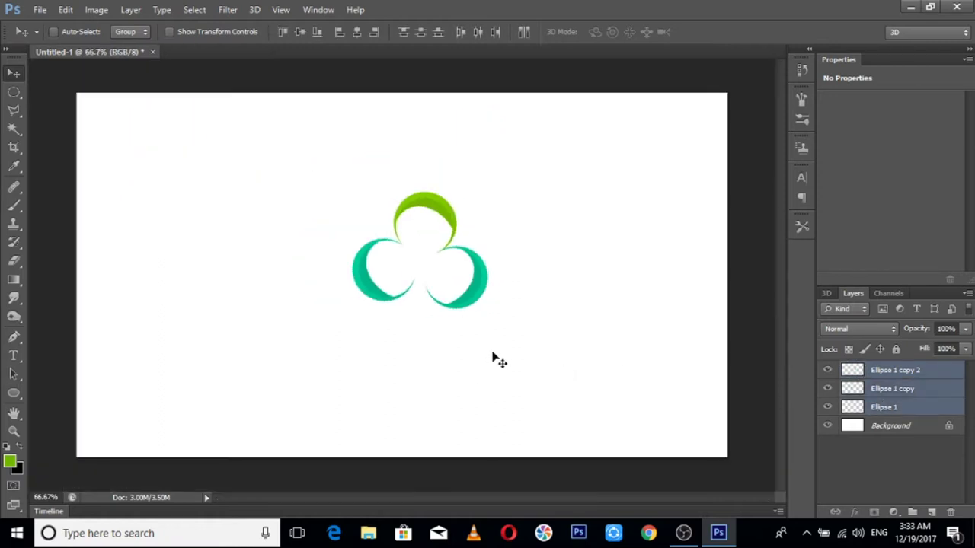
- Rotate the three crescent layers together by about -7°
key(ctrl+t)
drag(577, 292, 578, 279)
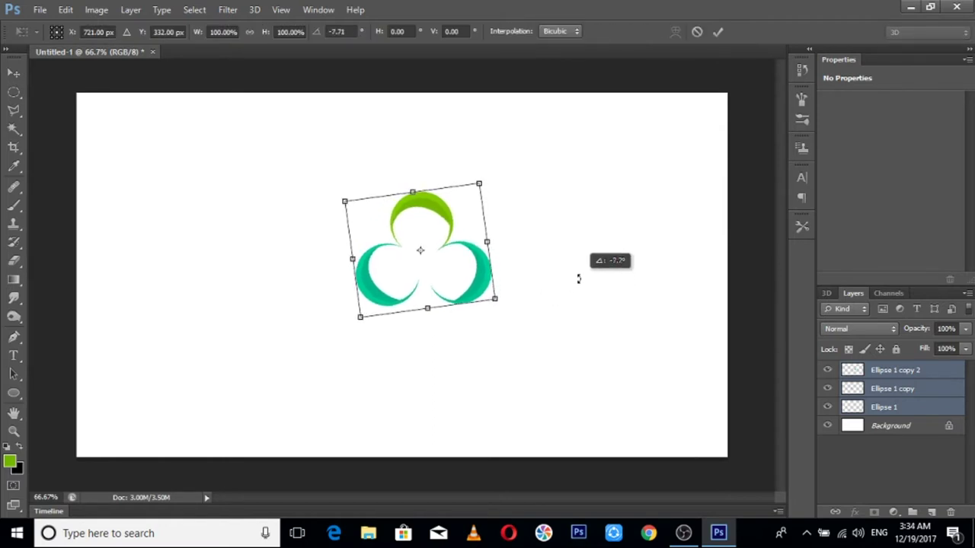
drag(579, 279, 578, 276)
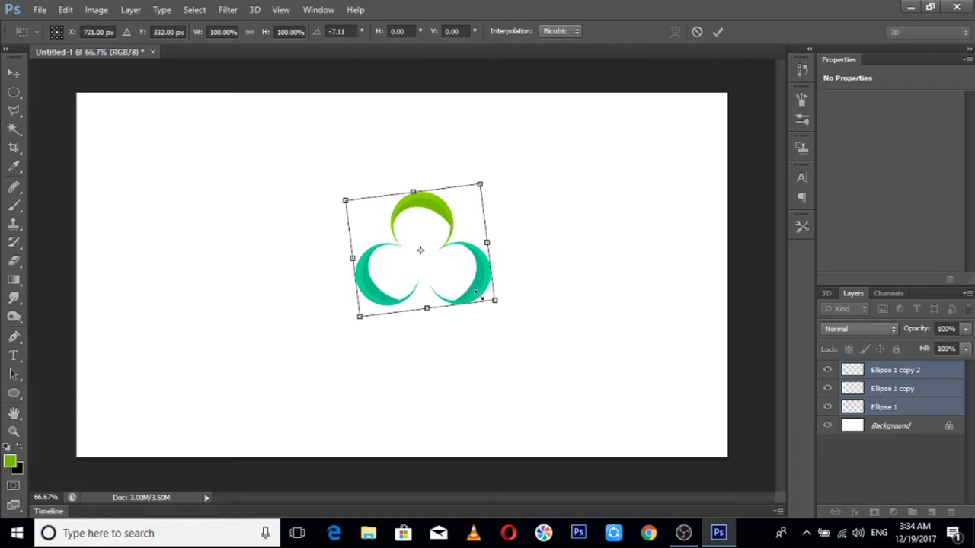
key(Return)
- Shift the Ellipse 1 copy 2 crescent's hue to +168, turning it magenta
right_click(480, 295)
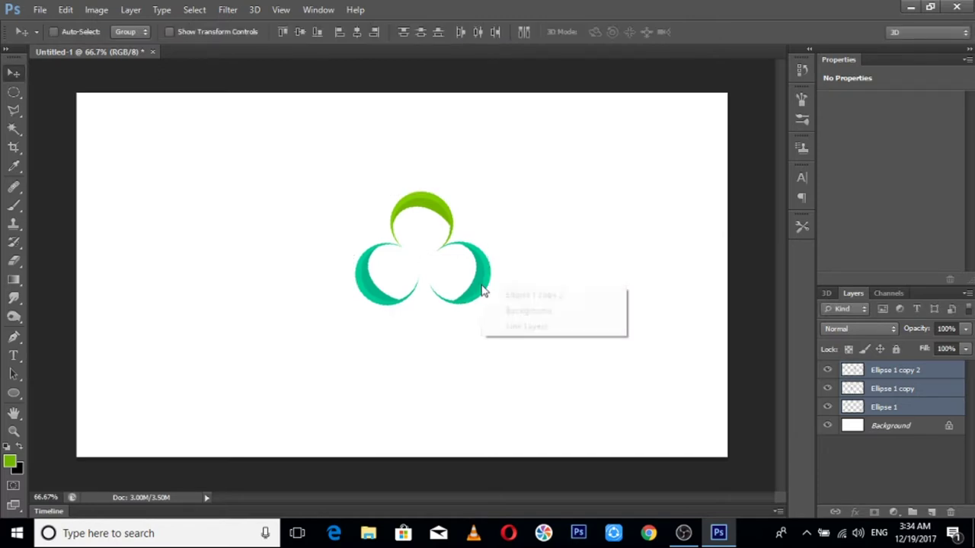
click(502, 296)
key(ctrl+u)
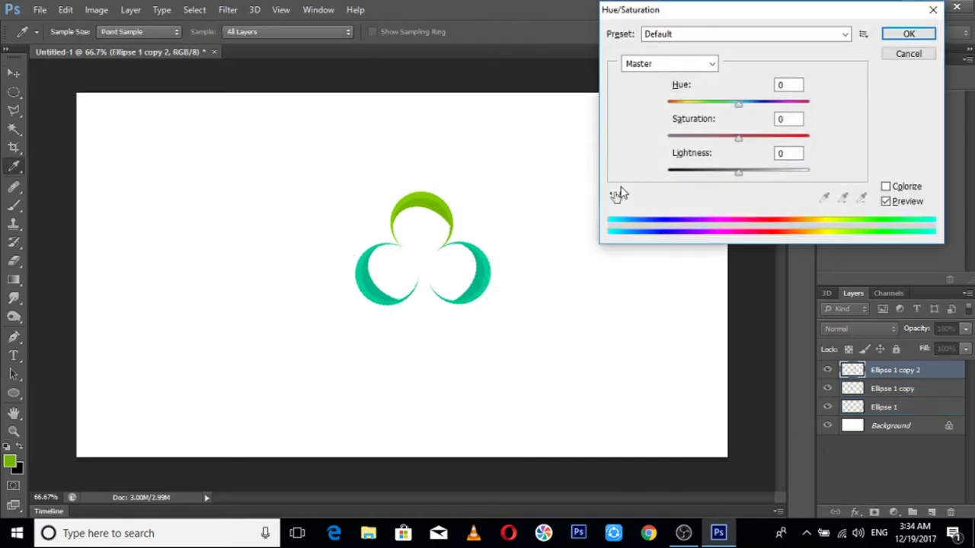
mouse_move(738, 105)
mouse_down()
mouse_move(646, 106)
mouse_move(808, 136)
mouse_up()
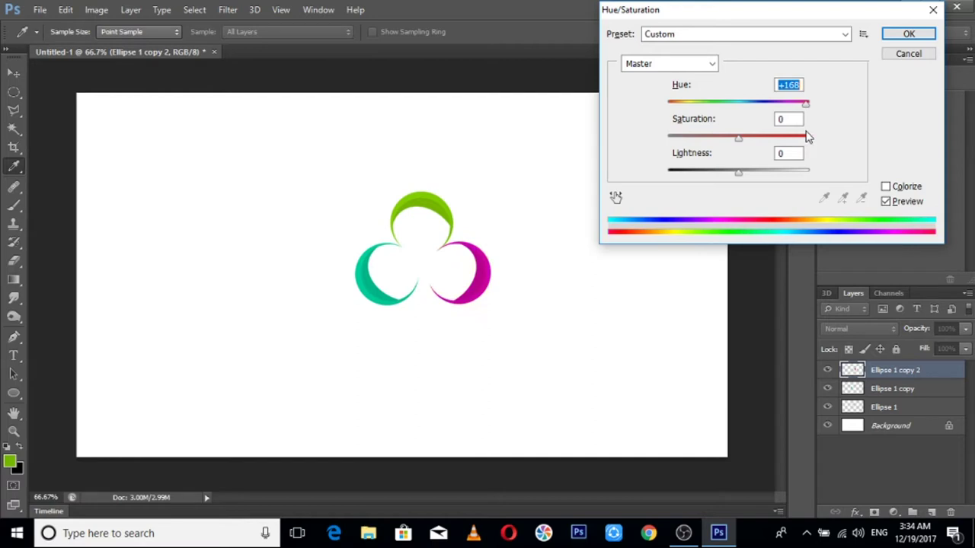
click(909, 34)
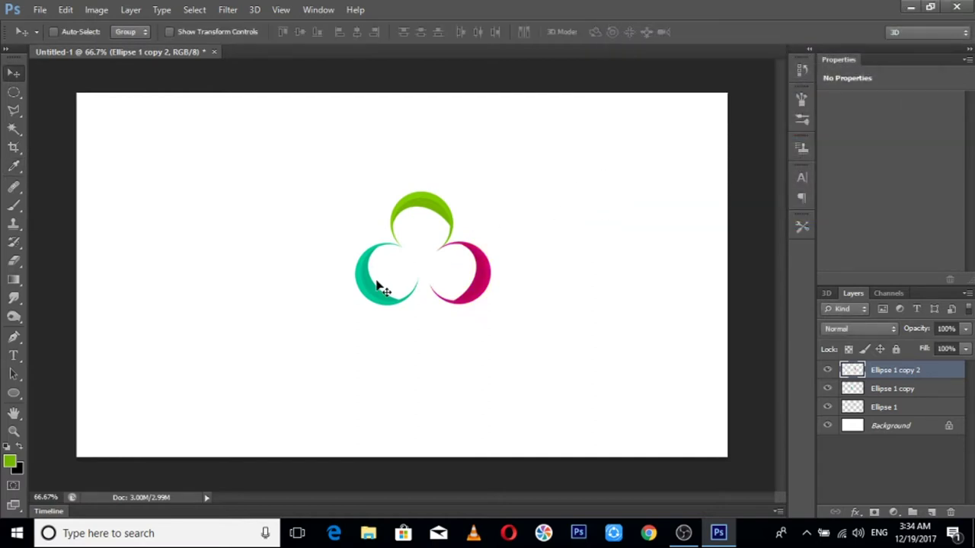
key(m)
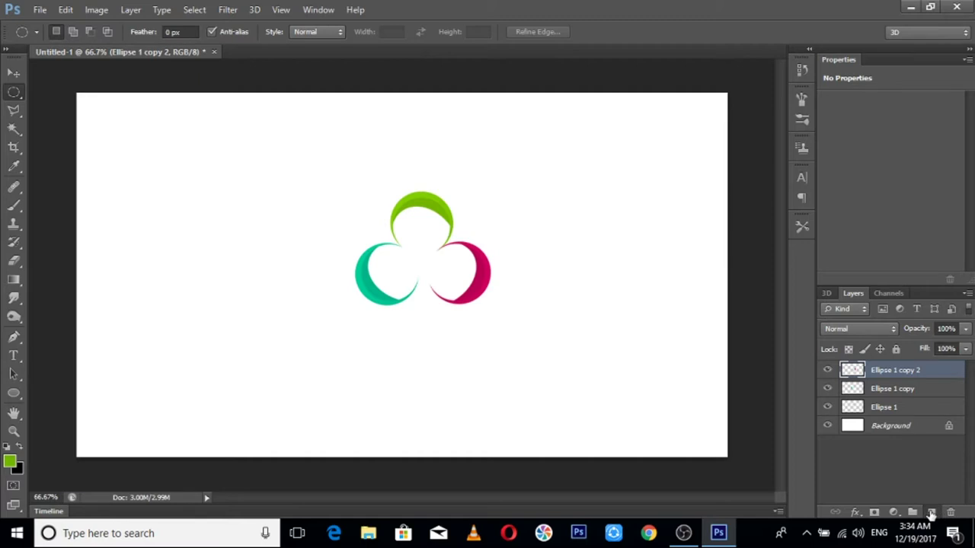
- Add a new layer and fill a thin rectangular strip beneath the logo with black
click(931, 513)
drag(353, 308, 444, 328)
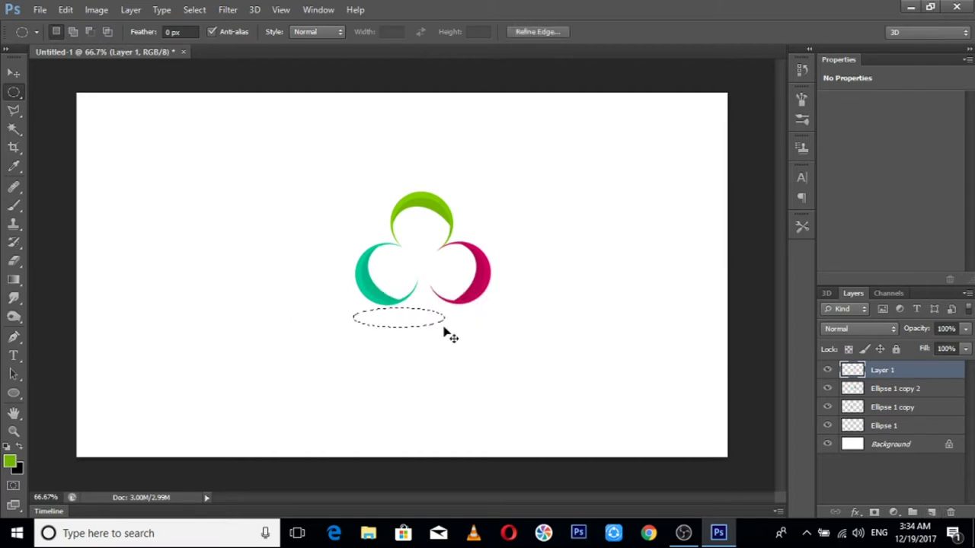
click(444, 327)
key(shift+m)
drag(361, 305, 594, 310)
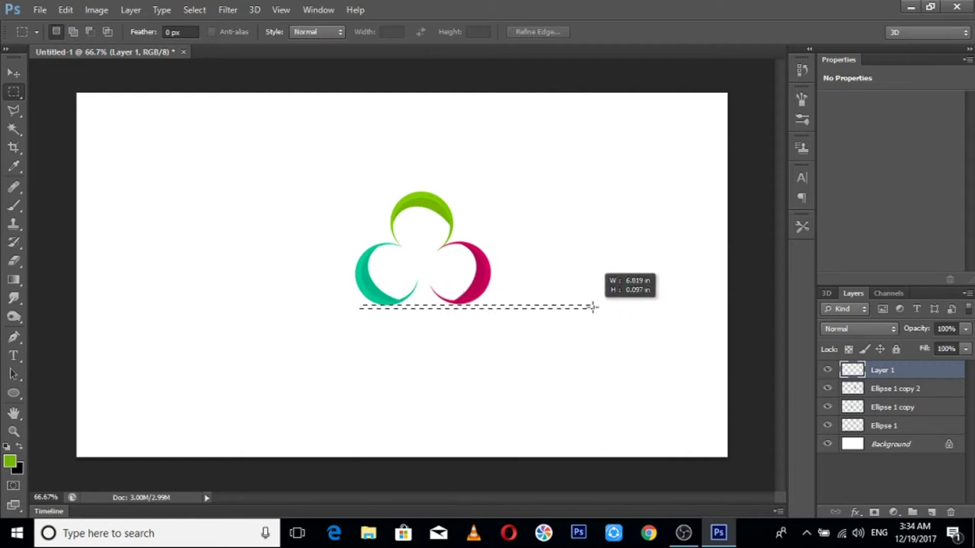
drag(594, 310, 559, 312)
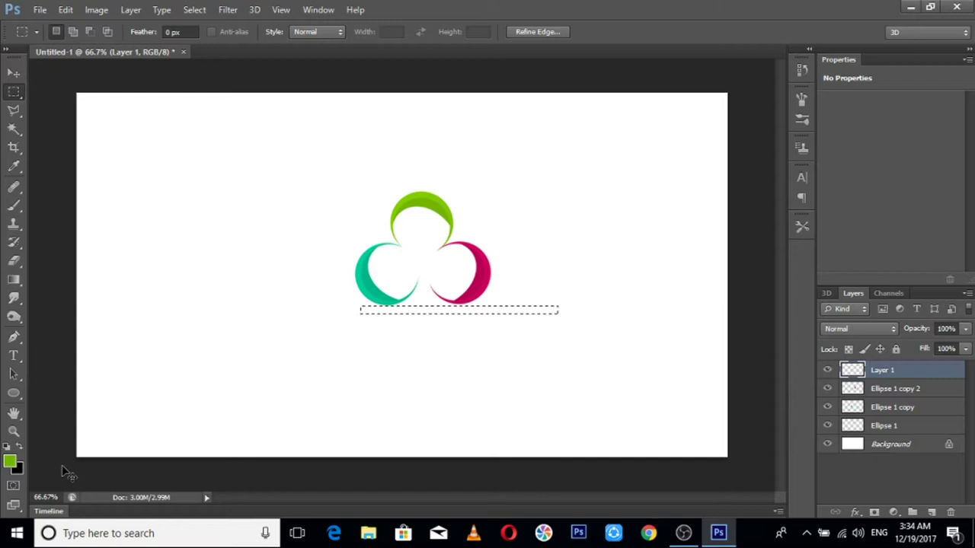
key(ctrl+BackSpace)
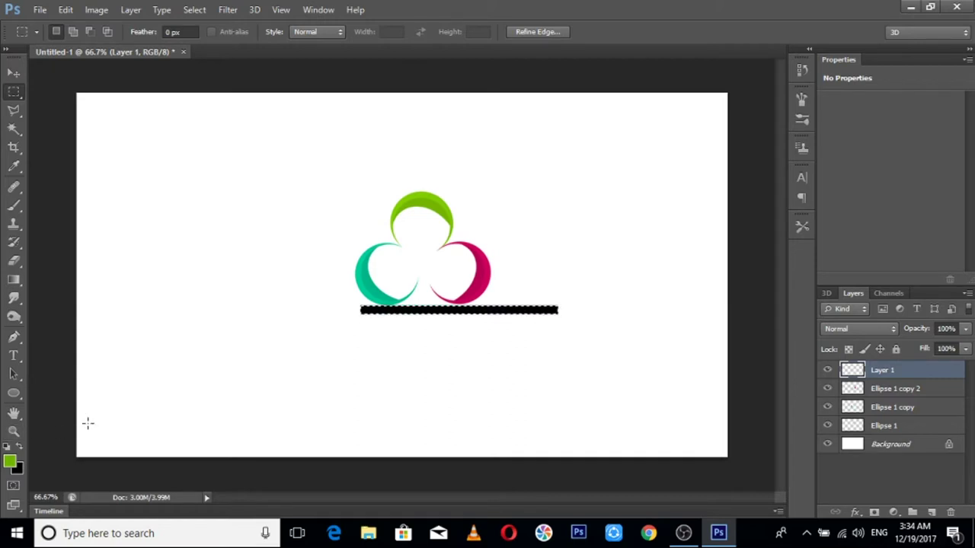
- Deselect and shift the black bar left and slightly up to centre it under the logo
key(v)
key(ctrl+d)
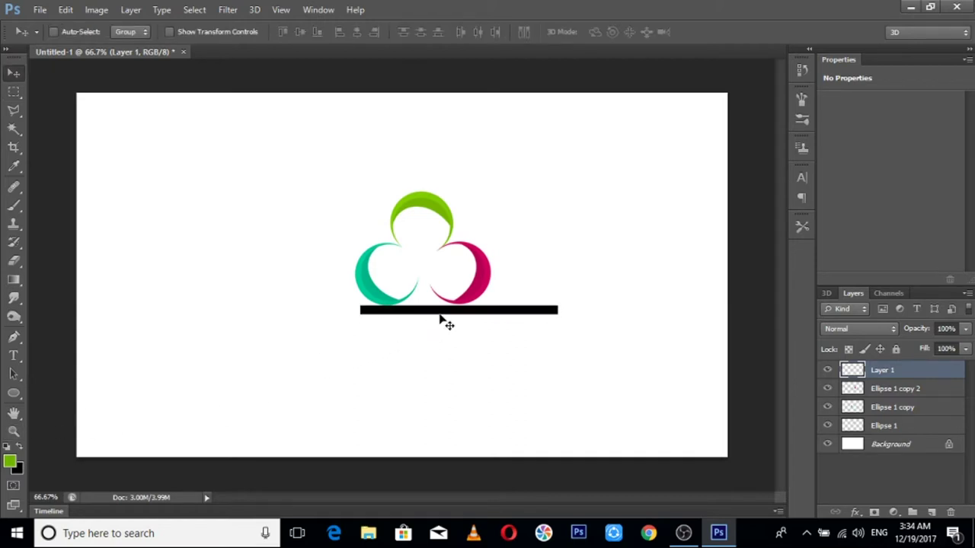
drag(442, 313, 411, 314)
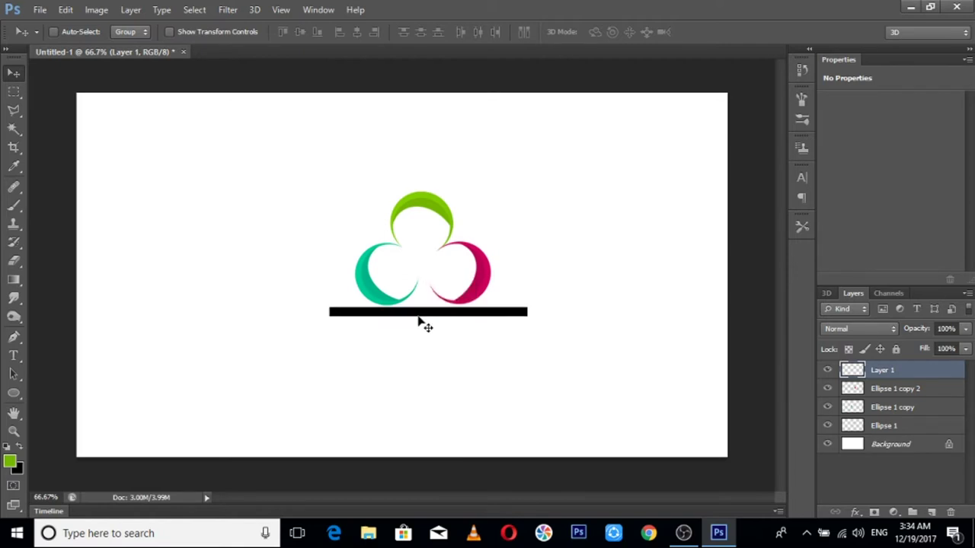
key(Up)
key(Up)
key(Up)
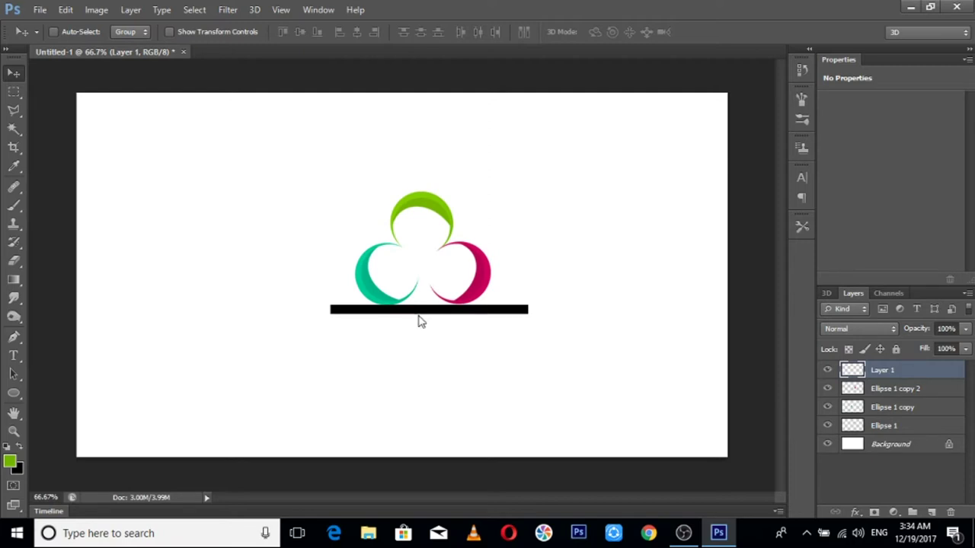
key(Up)
key(Up)
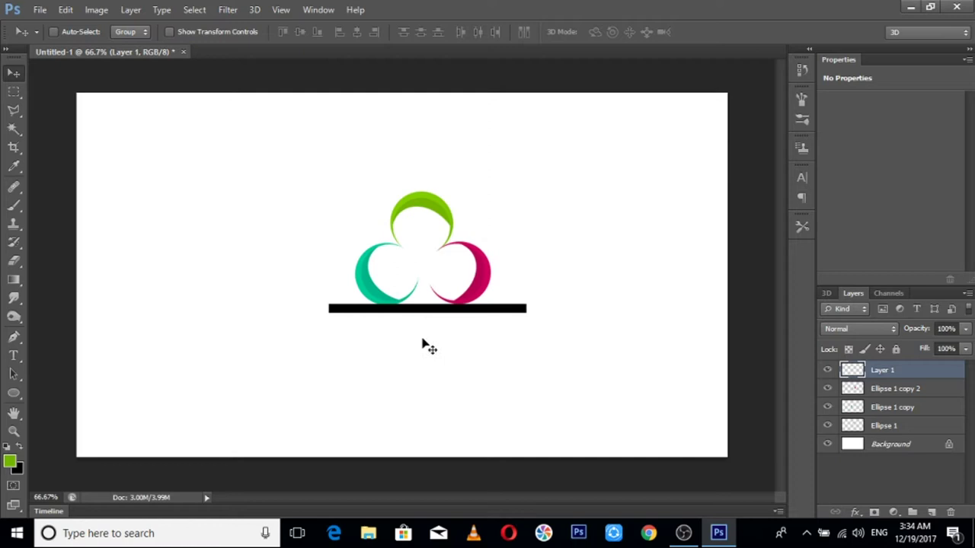
- Erase both ends of the black bar with a soft eraser
key(e)
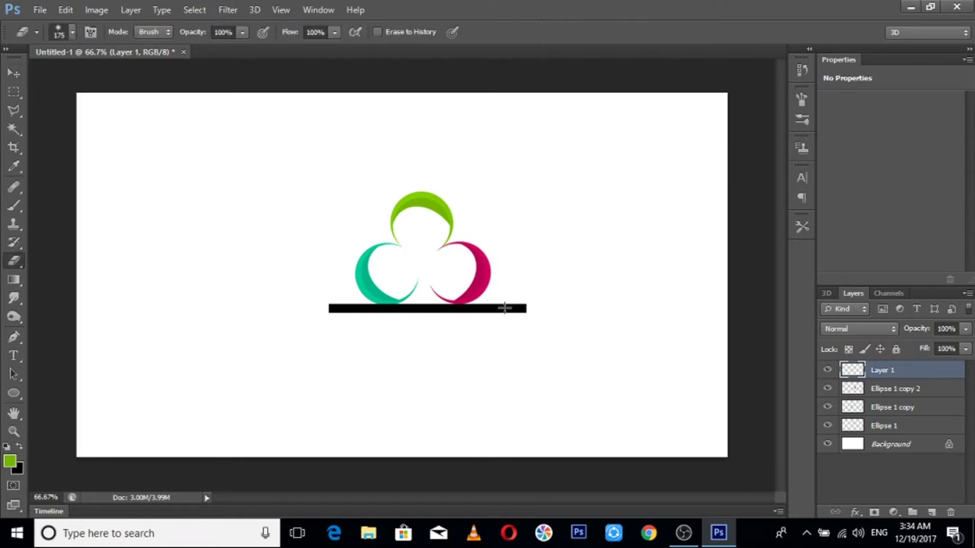
drag(526, 300, 532, 322)
drag(326, 287, 330, 354)
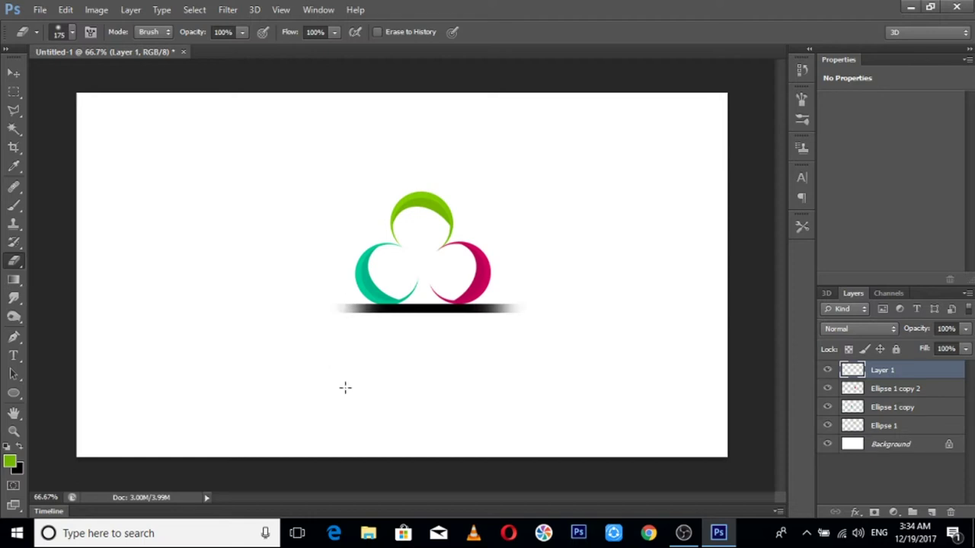
- Apply a Gaussian Blur of radius 10 to the bar to soften it into a shadow
key(v)
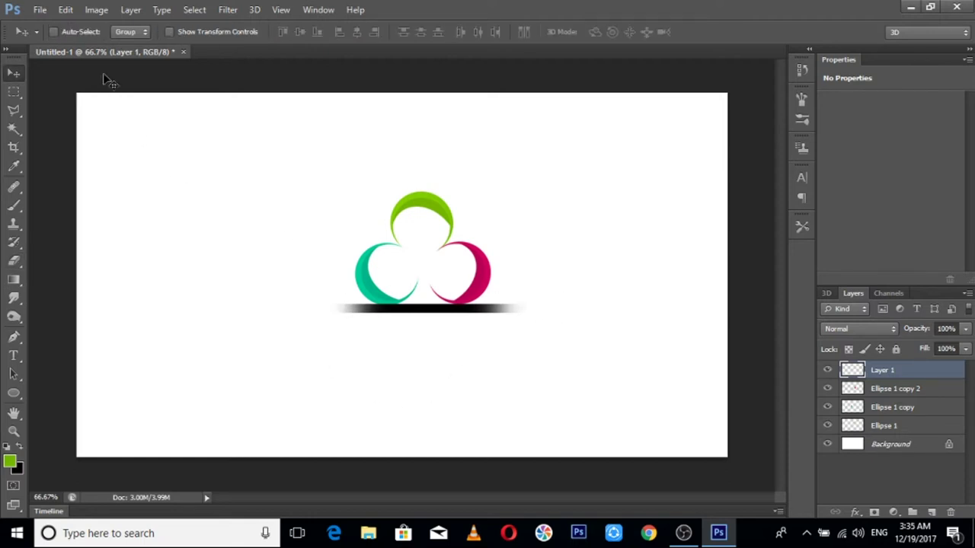
click(227, 9)
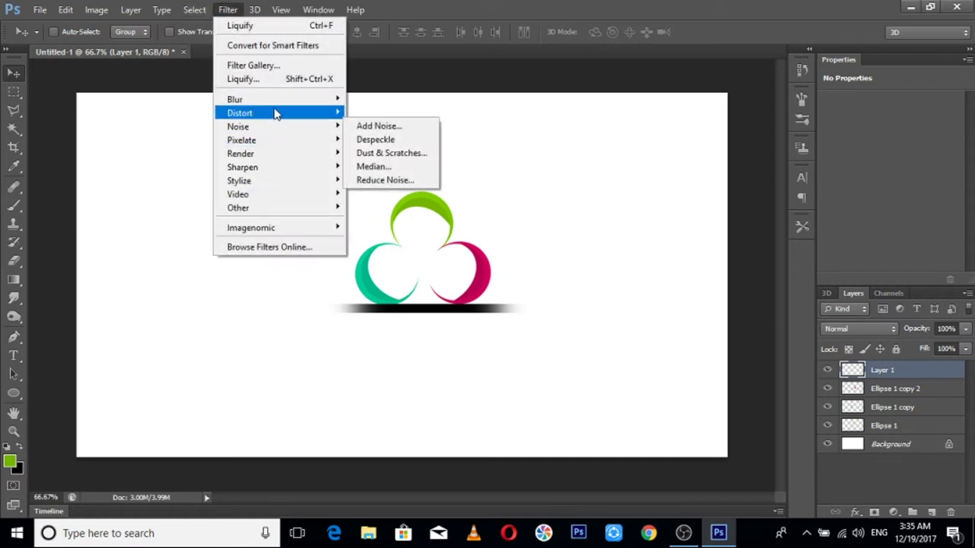
mouse_move(235, 99)
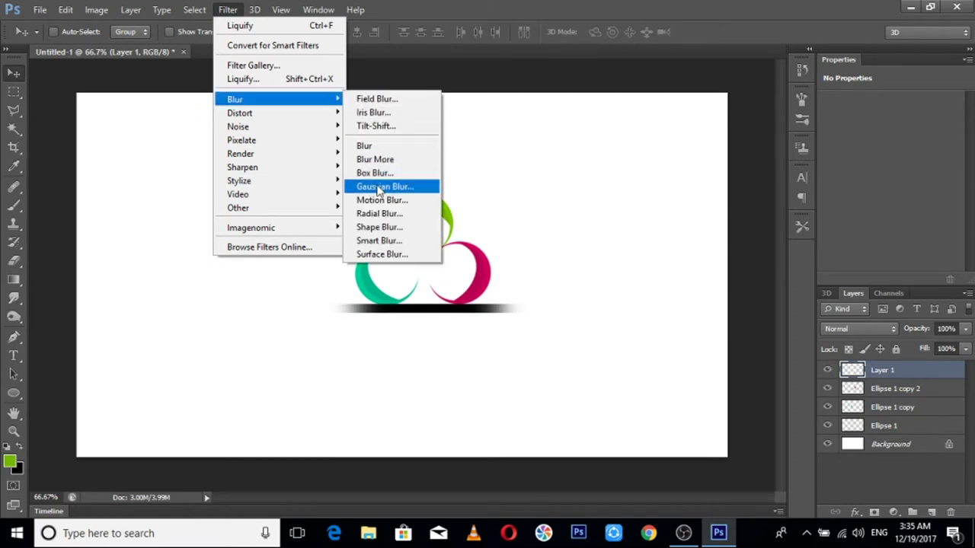
click(384, 187)
mouse_move(636, 304)
mouse_down()
mouse_move(700, 298)
mouse_move(647, 295)
mouse_up()
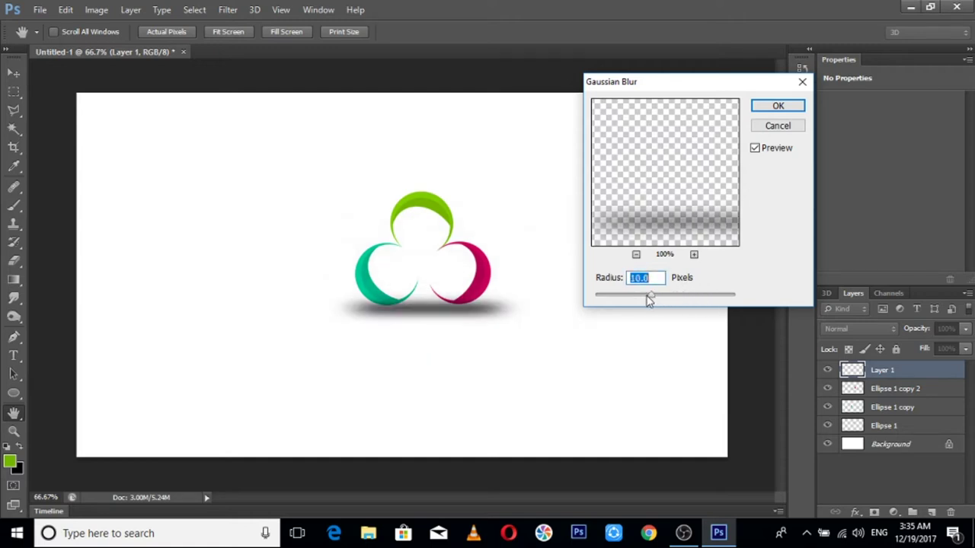
click(766, 109)
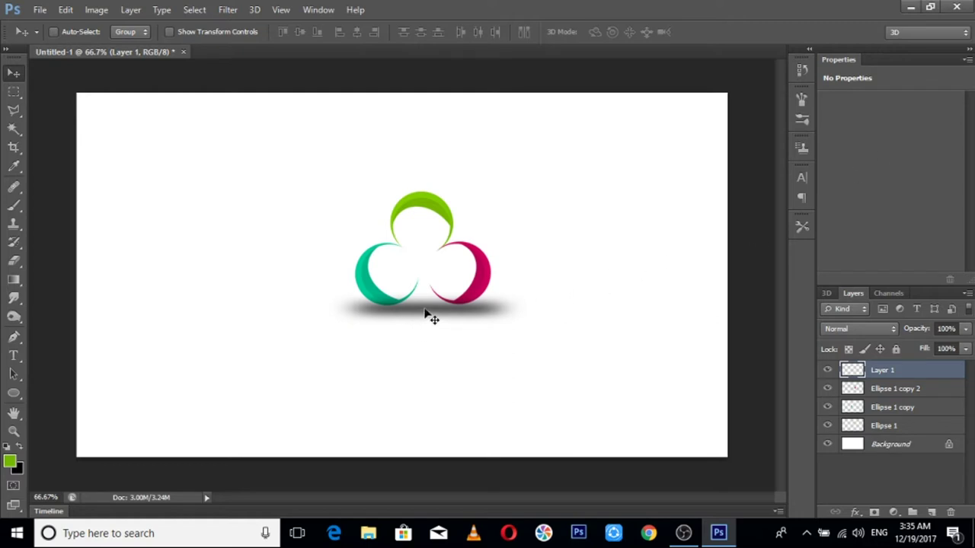
- Shift the Ellipse 1 copy crescent's hue from teal to blue
right_click(368, 293)
click(379, 298)
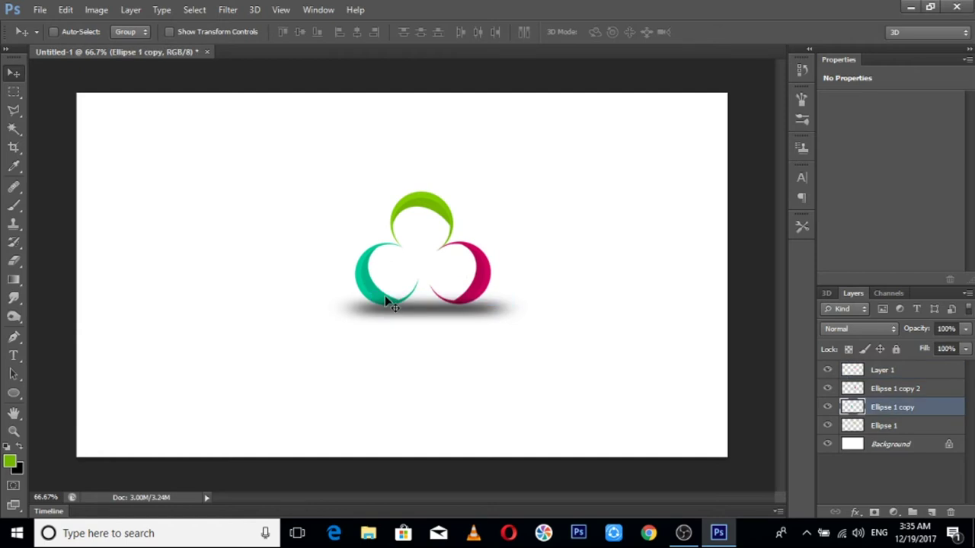
key(ctrl+u)
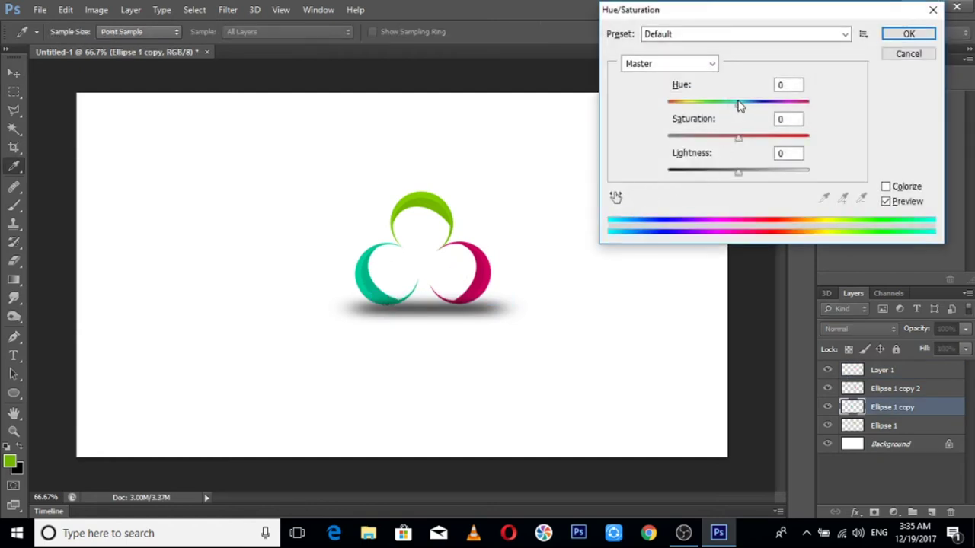
drag(742, 107, 760, 114)
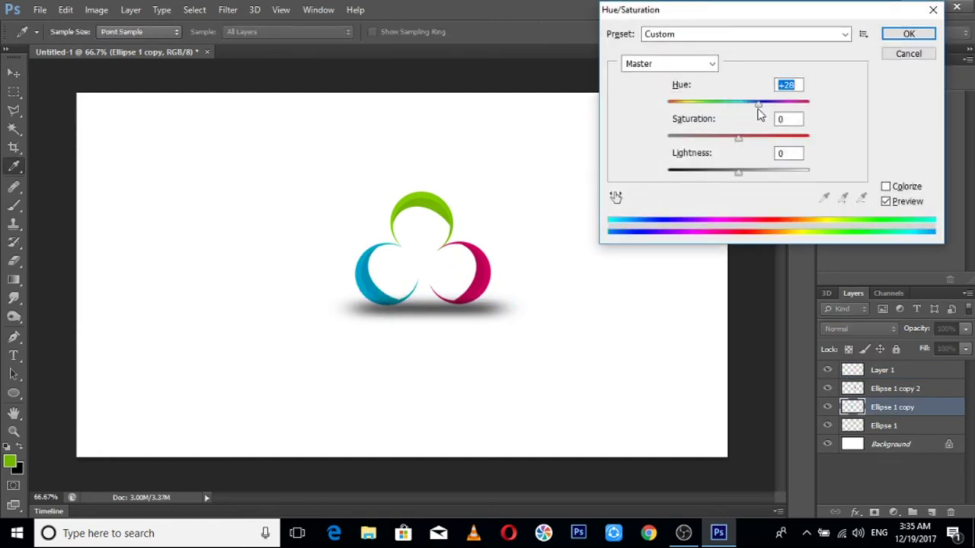
click(909, 34)
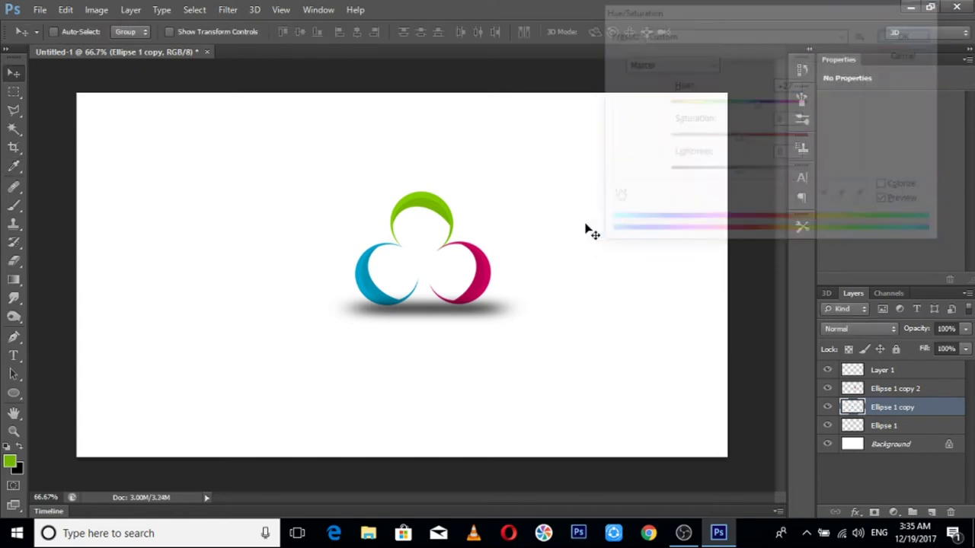
- Shift the Ellipse 1 copy 2 crescent's hue from magenta to red
right_click(488, 270)
click(501, 279)
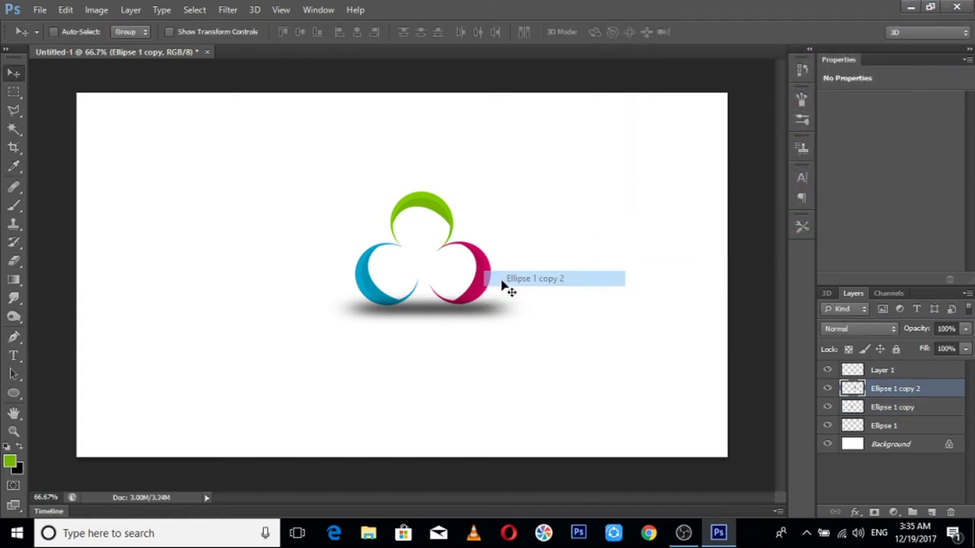
key(ctrl+u)
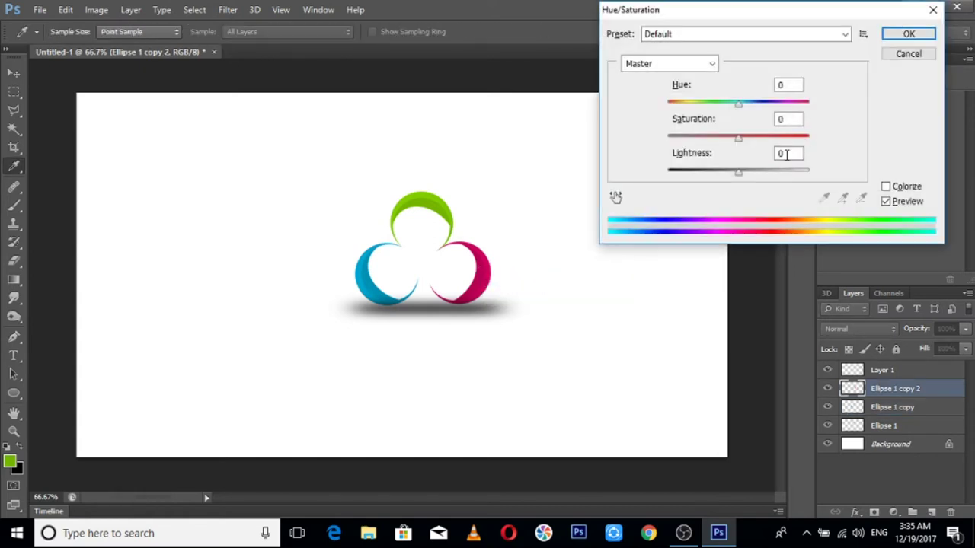
mouse_move(739, 102)
mouse_down()
mouse_move(842, 120)
mouse_move(766, 105)
mouse_move(755, 120)
mouse_up()
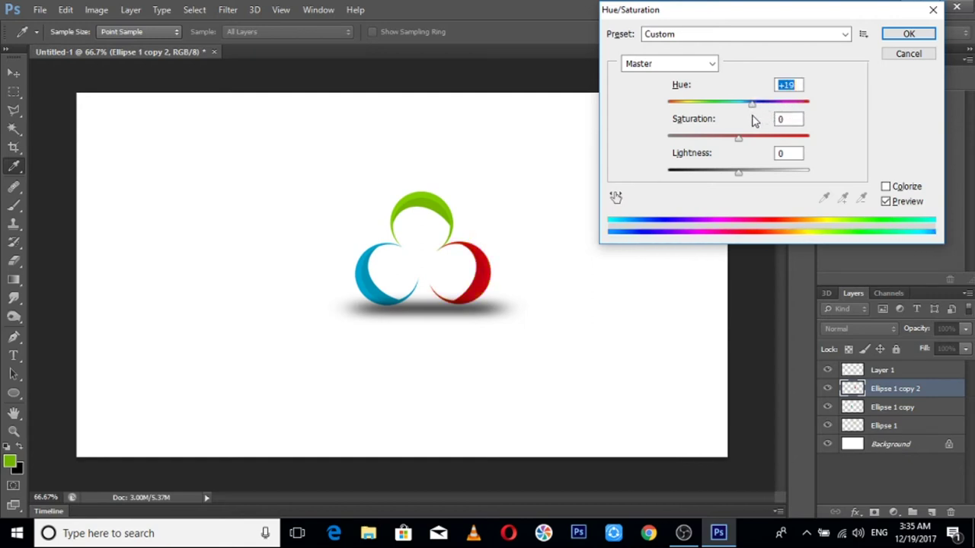
key(Return)
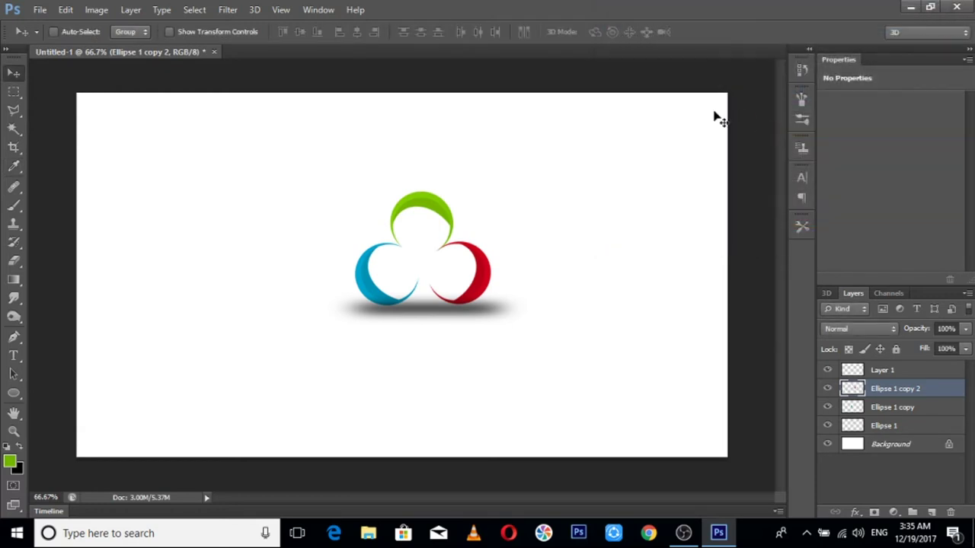
- Try a slight hue shift of about +12 on the green Ellipse 1 crescent
right_click(439, 210)
click(441, 208)
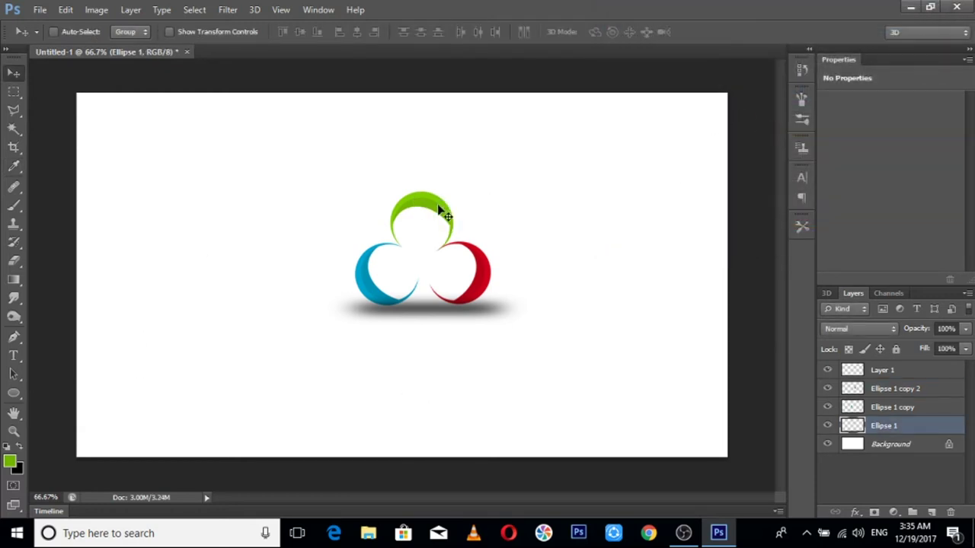
key(ctrl+u)
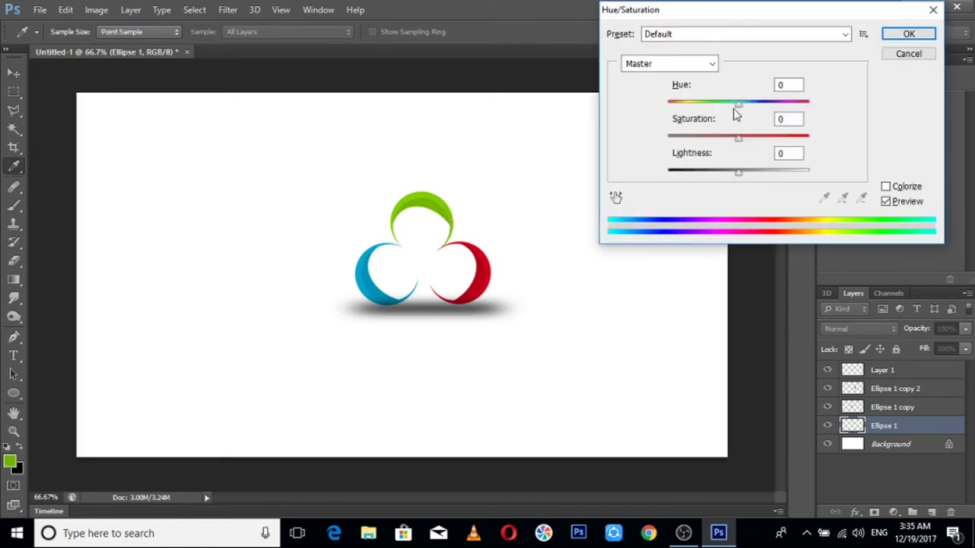
drag(735, 110, 747, 119)
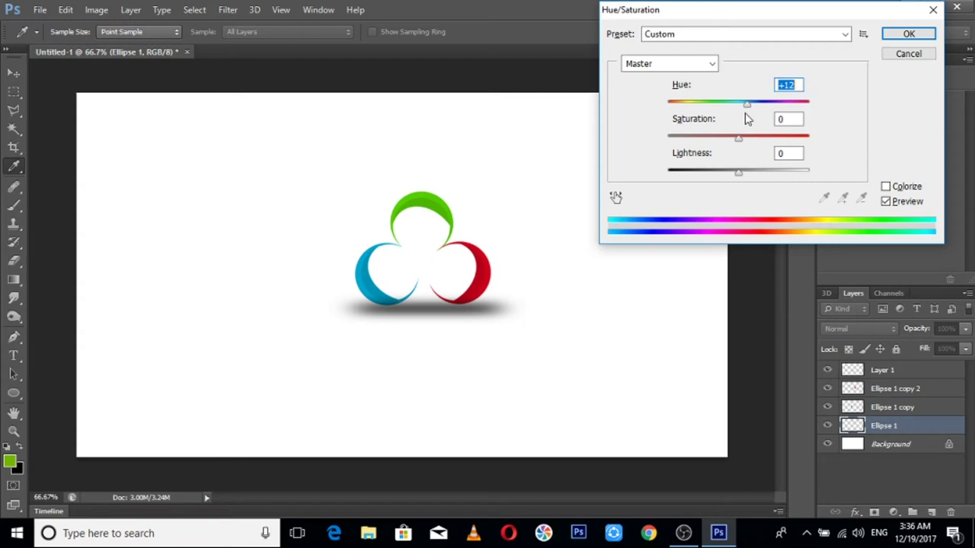
key(Return)
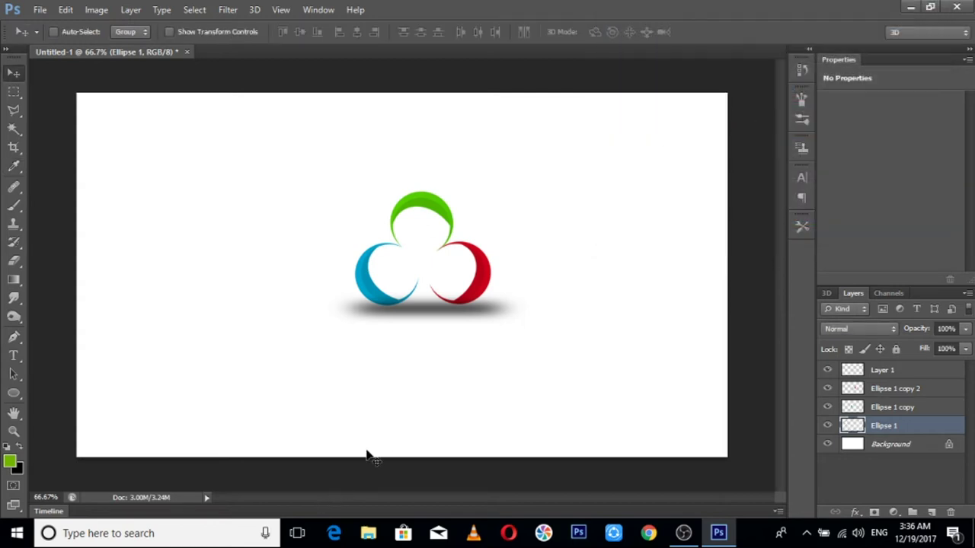
key(t)
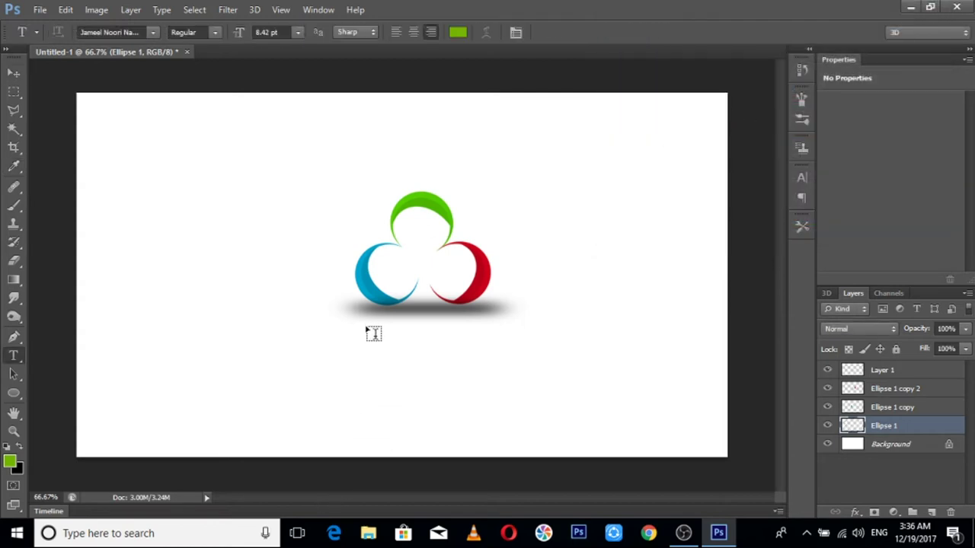
- Add green BGR text below the logo and scale it to size
click(931, 513)
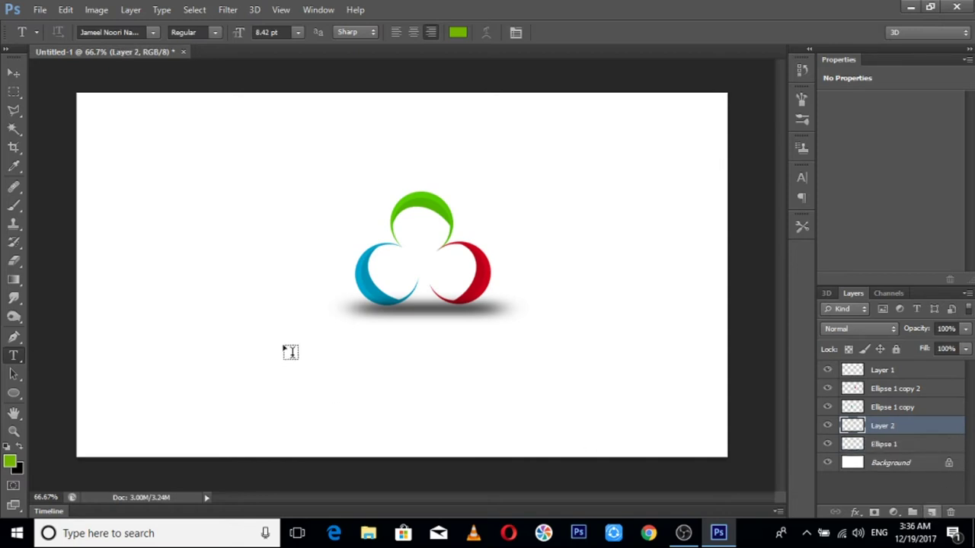
click(347, 336)
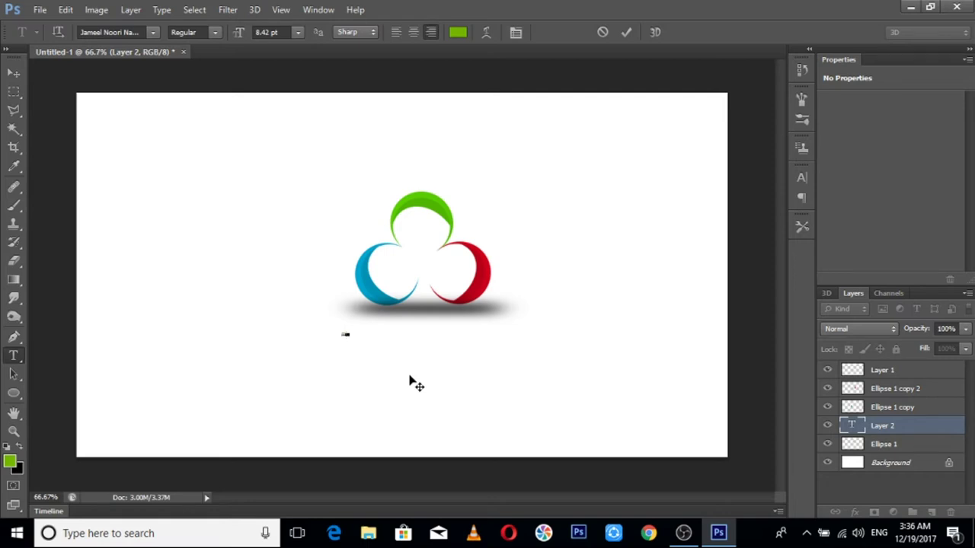
key(ctrl+Return)
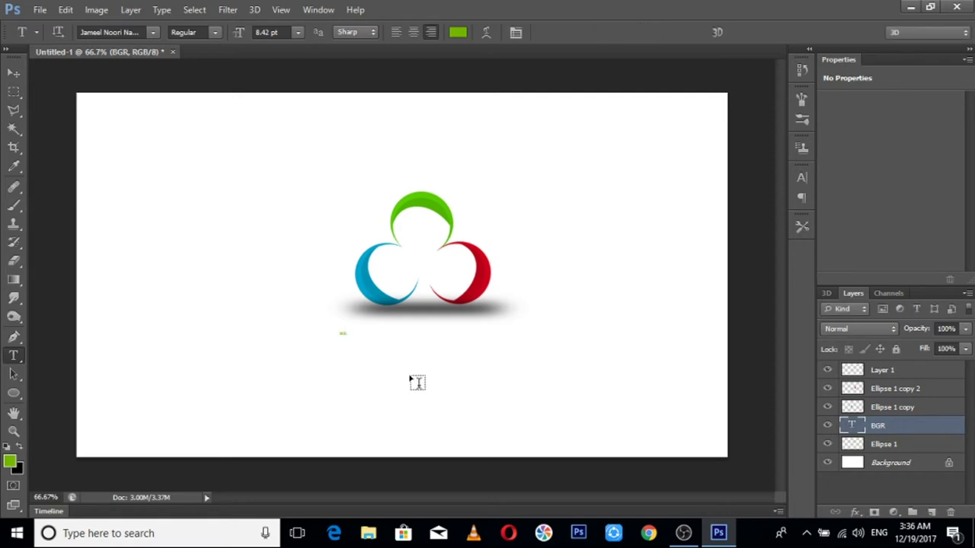
key(ctrl+t)
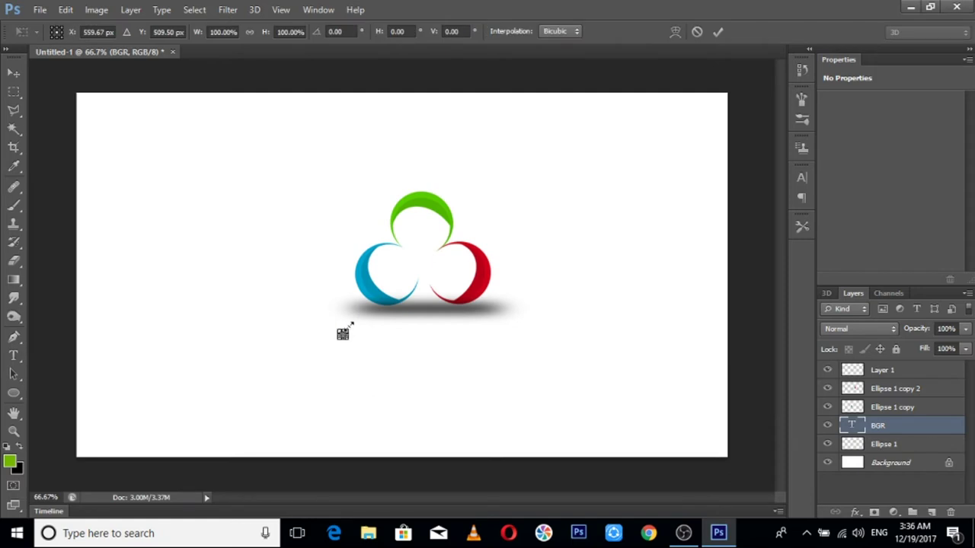
drag(349, 327, 606, 358)
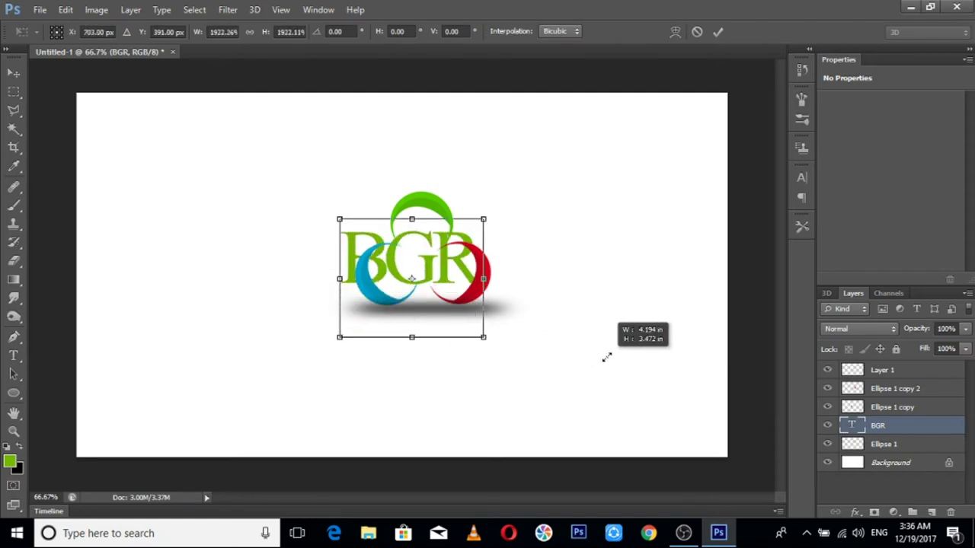
mouse_move(460, 317)
mouse_down()
mouse_move(457, 409)
mouse_move(461, 401)
mouse_up()
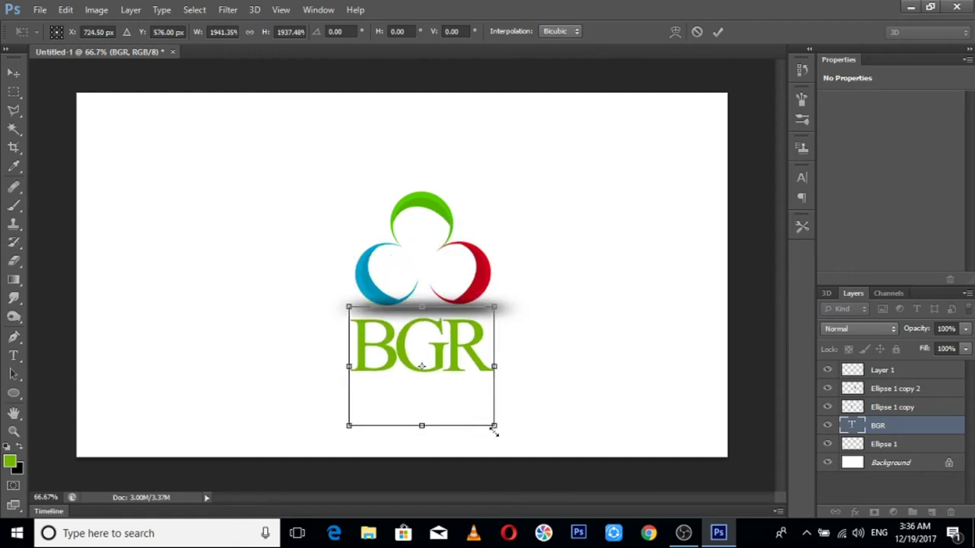
drag(497, 428, 397, 336)
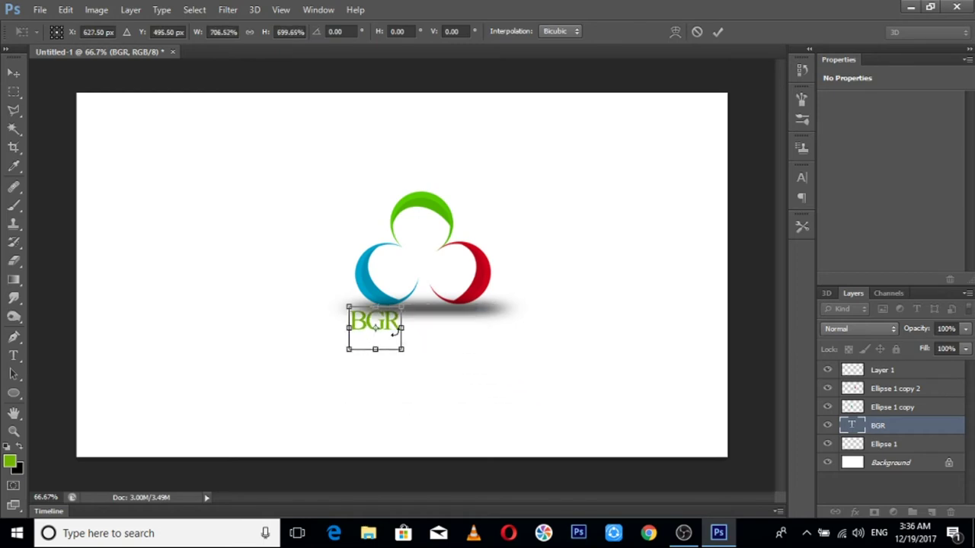
key(Return)
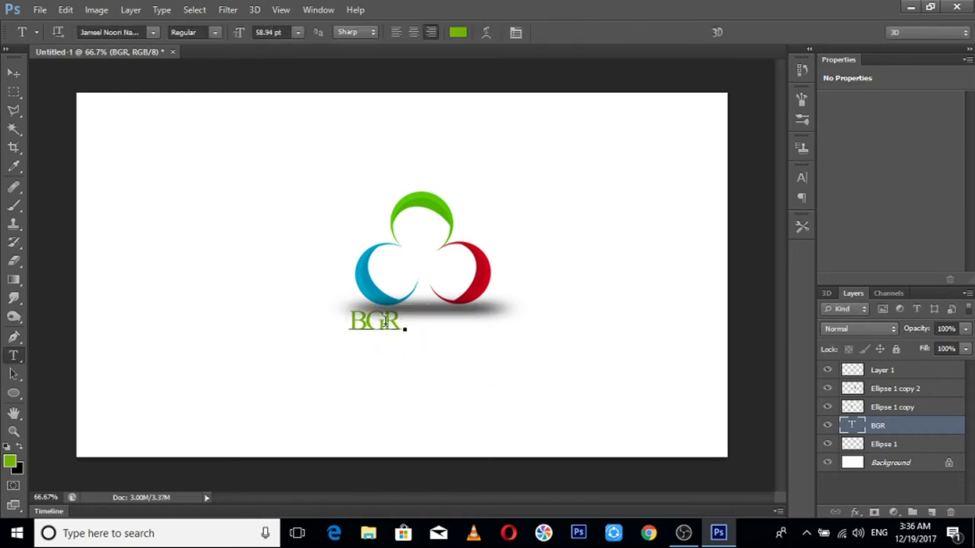
- Space the letters out to 'B G R' and centre the text inside the trefoil
click(386, 323)
key(Left)
key(alt+Right)
key(ctrl+Return)
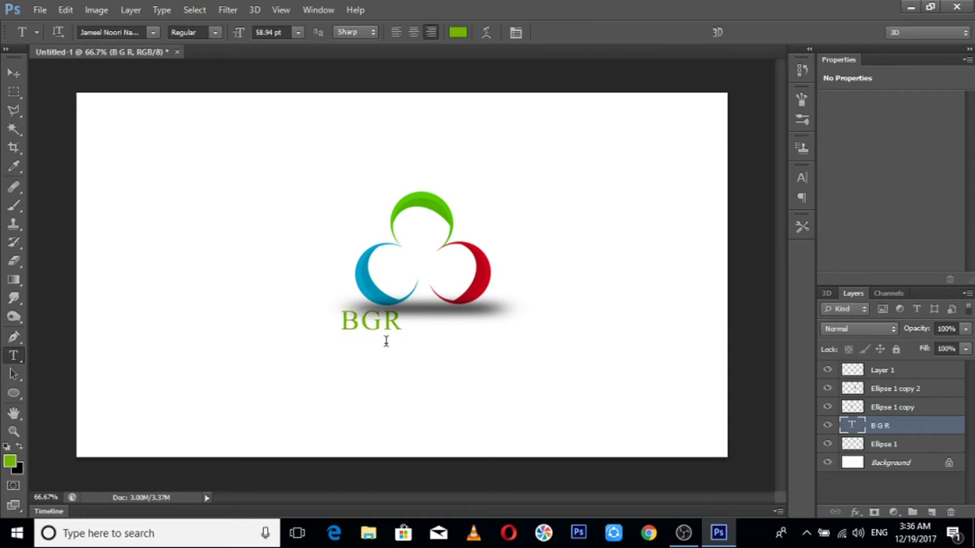
key(v)
drag(372, 320, 418, 267)
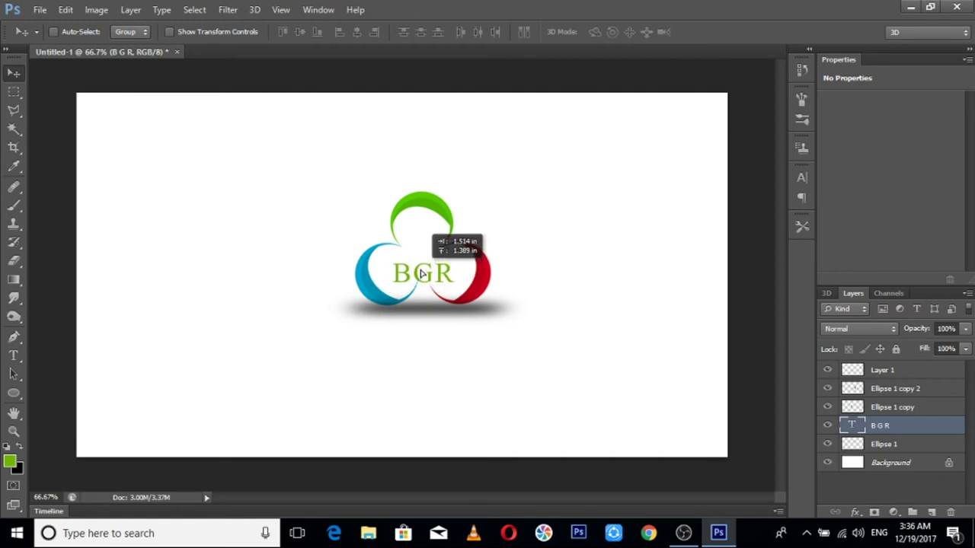
drag(418, 266, 417, 265)
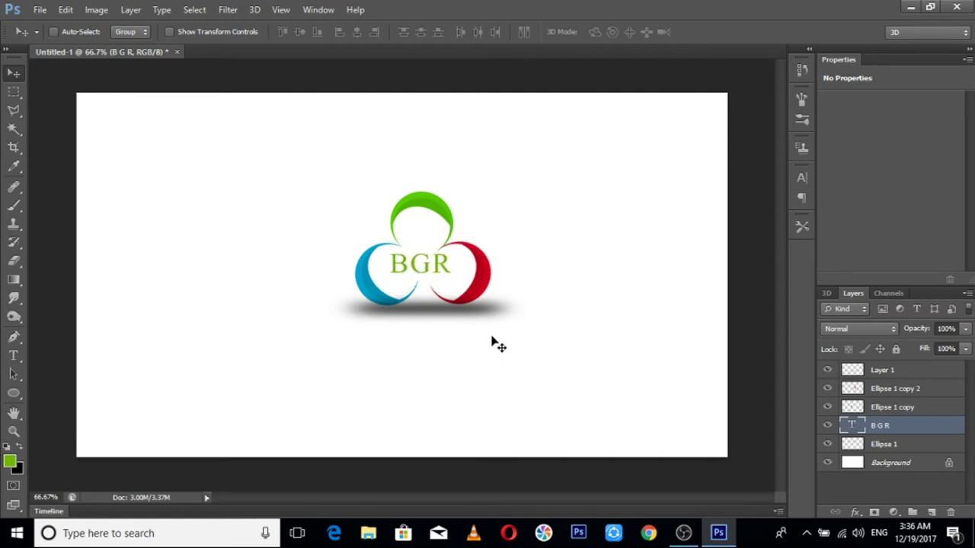
- In the BGR layer's blending options, enable Bevel & Emboss with Contour
right_click(899, 427)
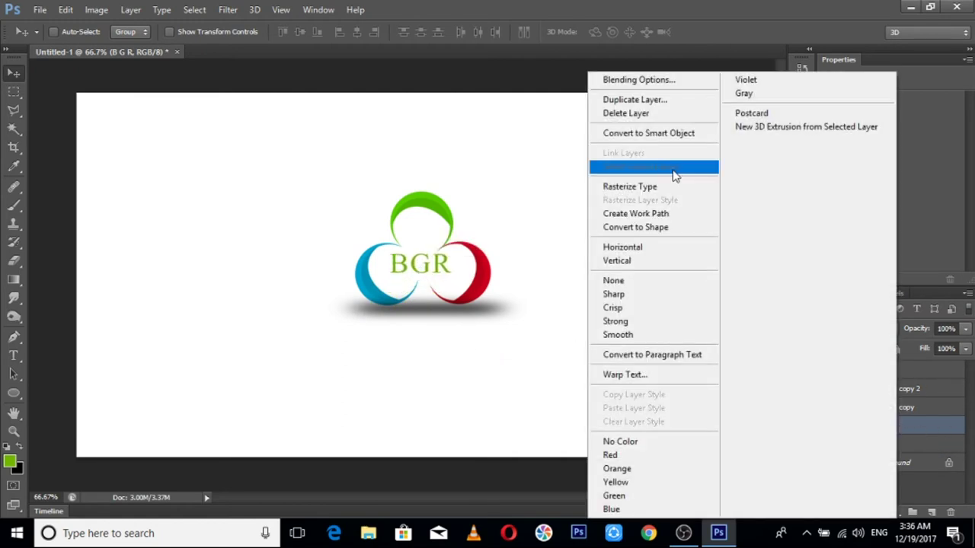
click(669, 80)
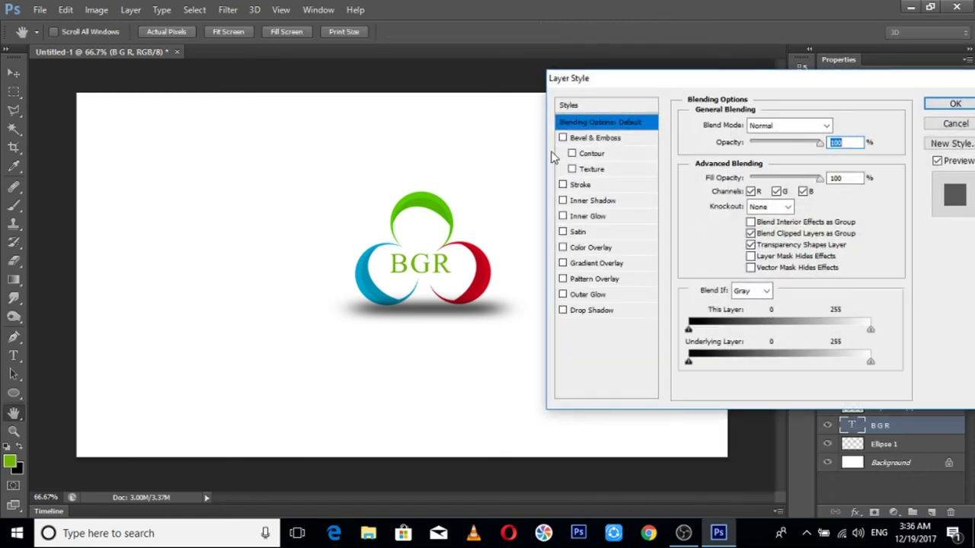
click(563, 139)
click(604, 142)
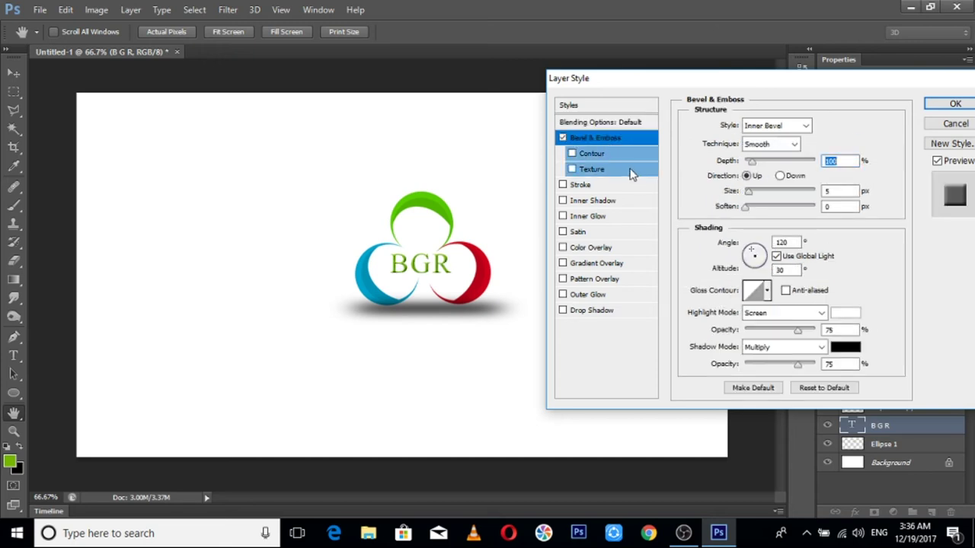
click(572, 154)
- Set the bevel Depth to 317 and Size to 38, and apply the style
drag(762, 168, 767, 168)
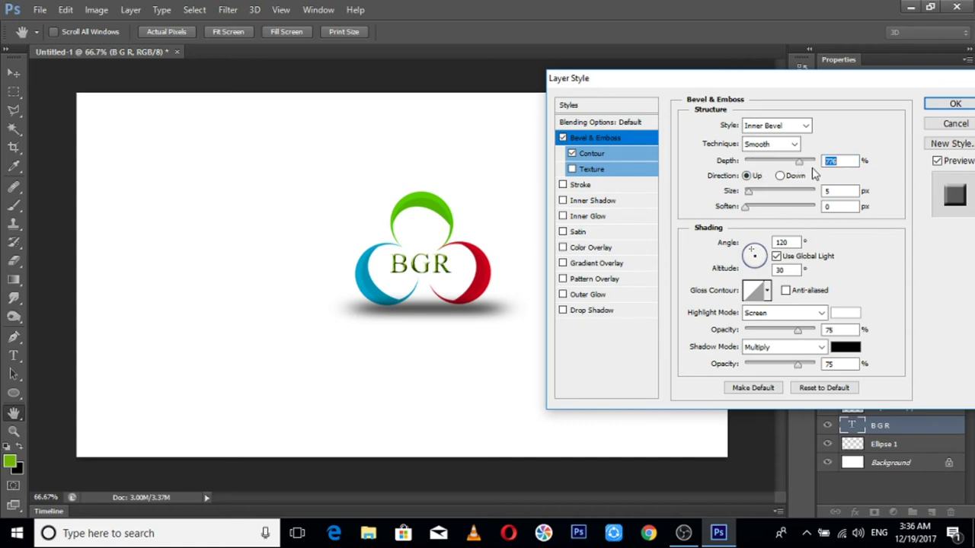
text(1)
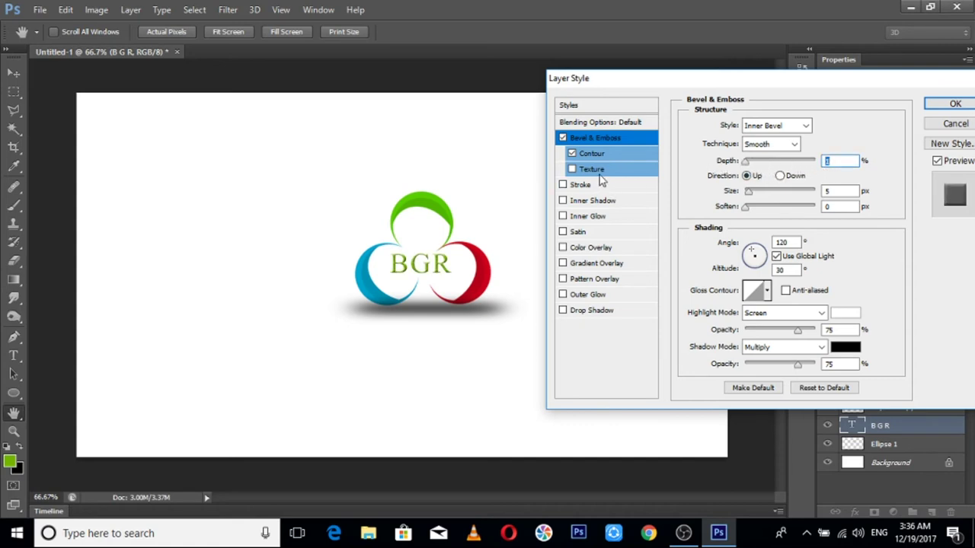
key(Tab)
text(0)
drag(750, 163, 779, 192)
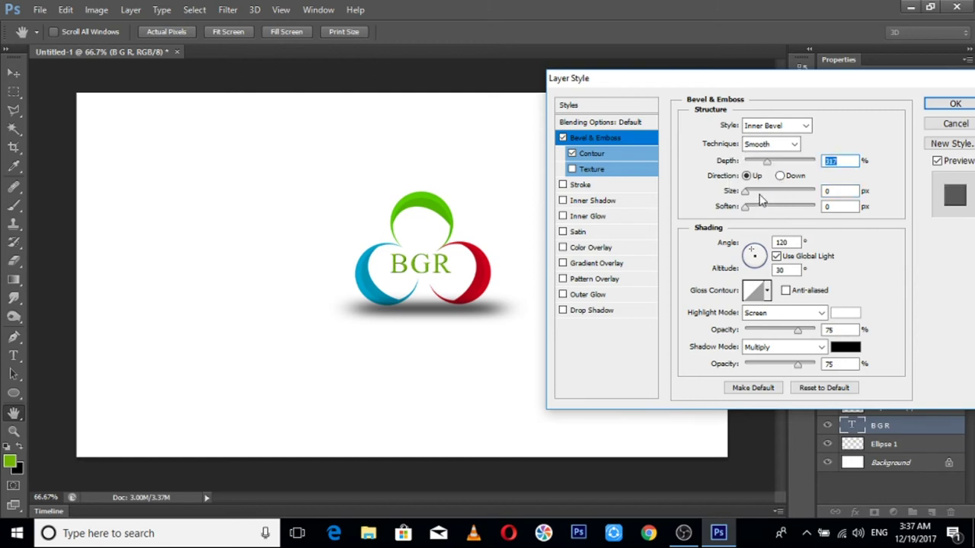
click(759, 193)
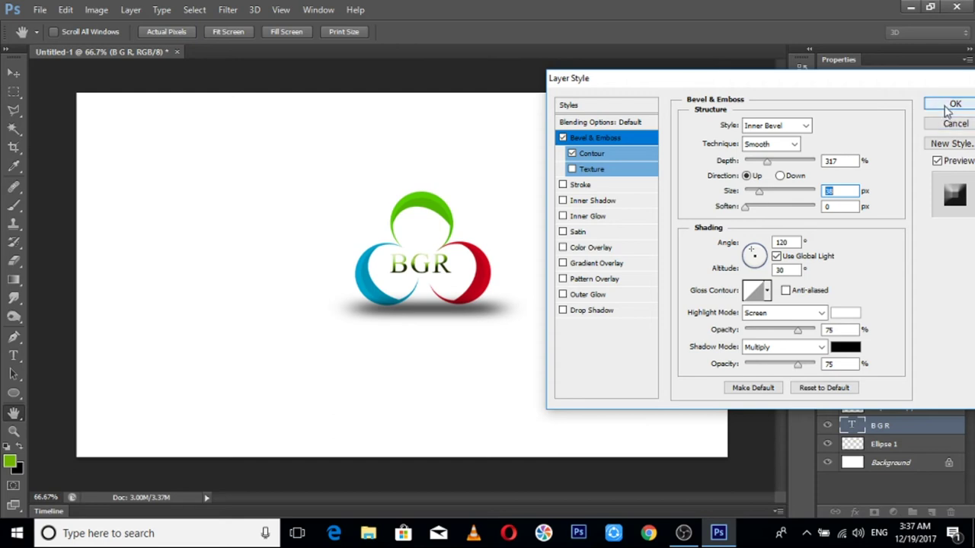
click(949, 106)
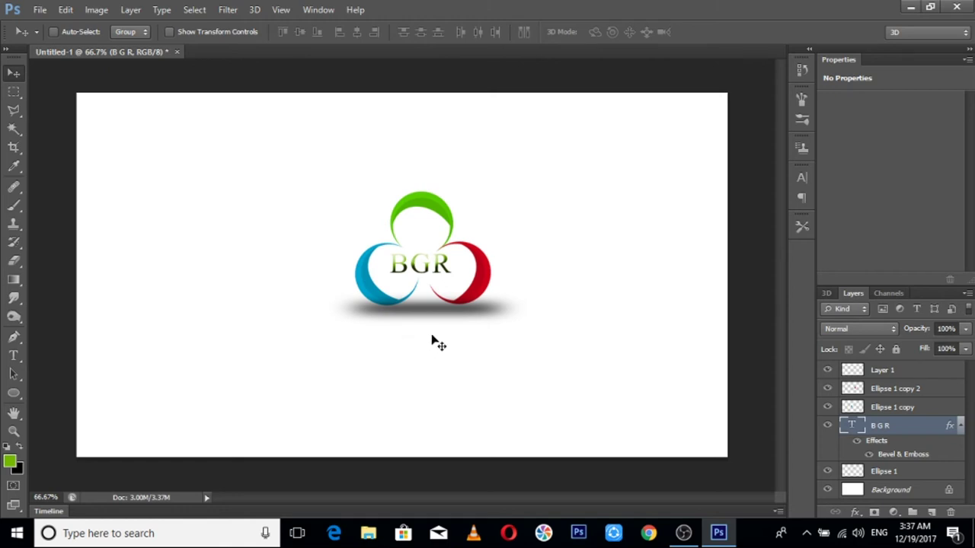
key(c)
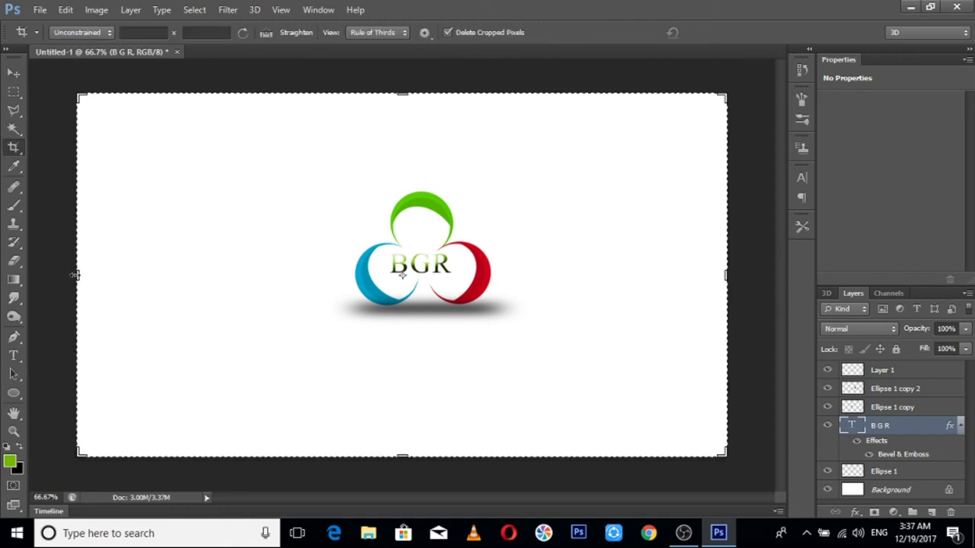
- Crop the canvas in on all four sides closely around the BGR trefoil logo
drag(74, 275, 162, 304)
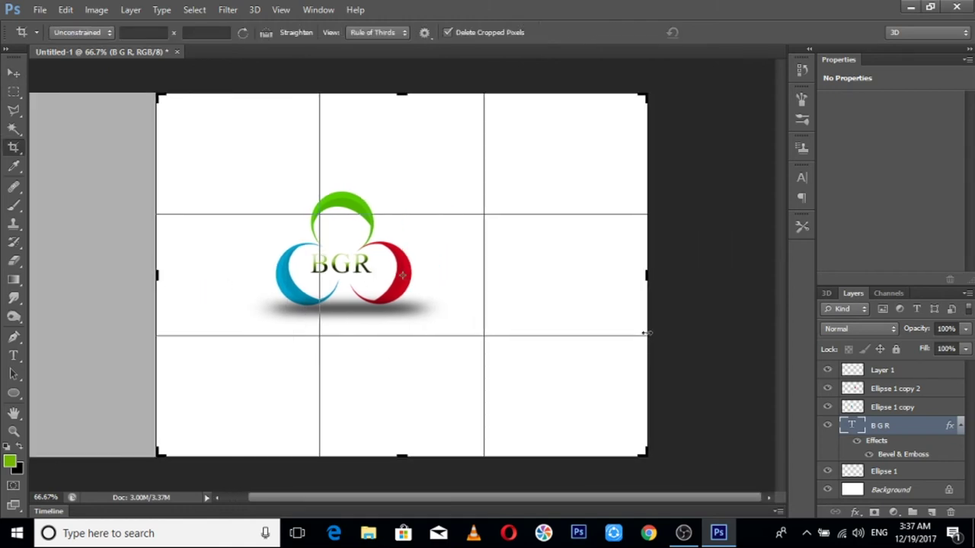
drag(646, 273, 588, 276)
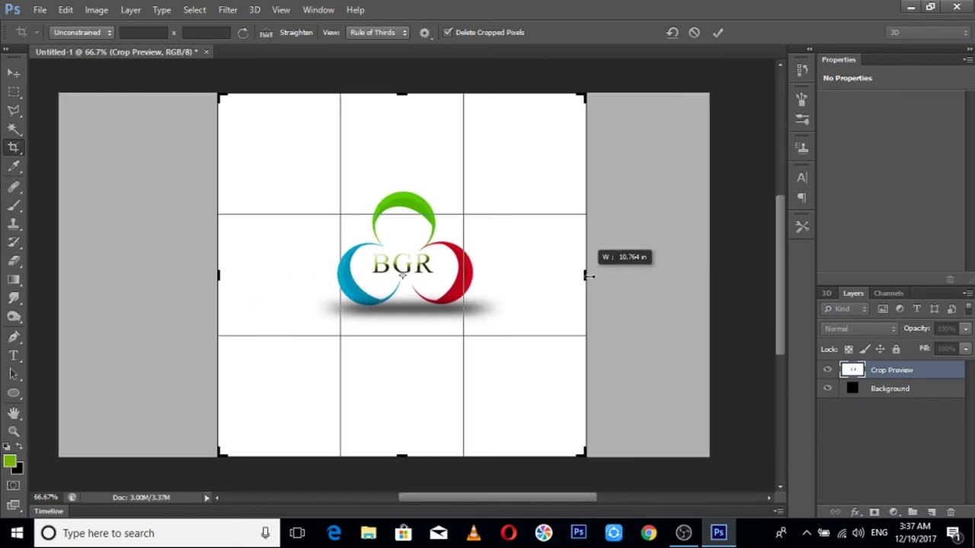
drag(589, 276, 594, 276)
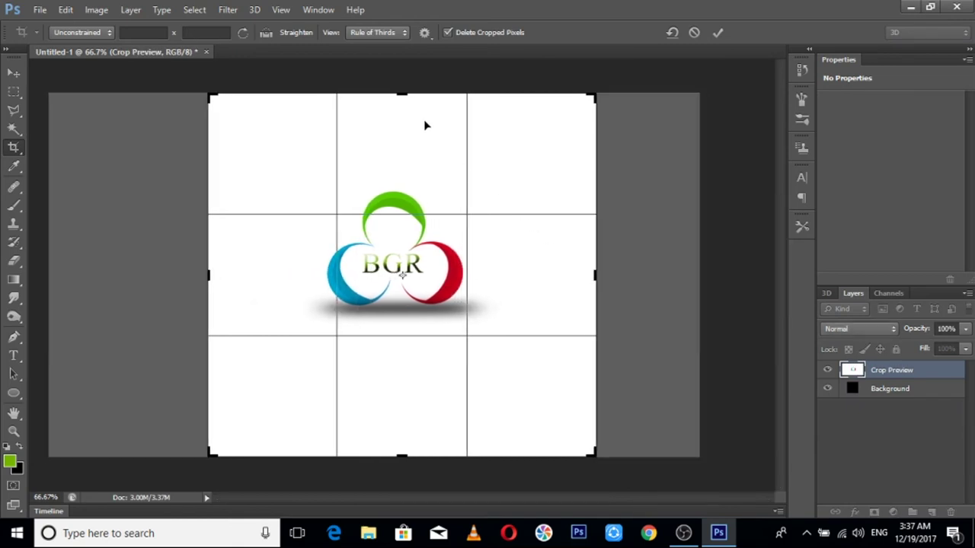
drag(405, 99, 404, 332)
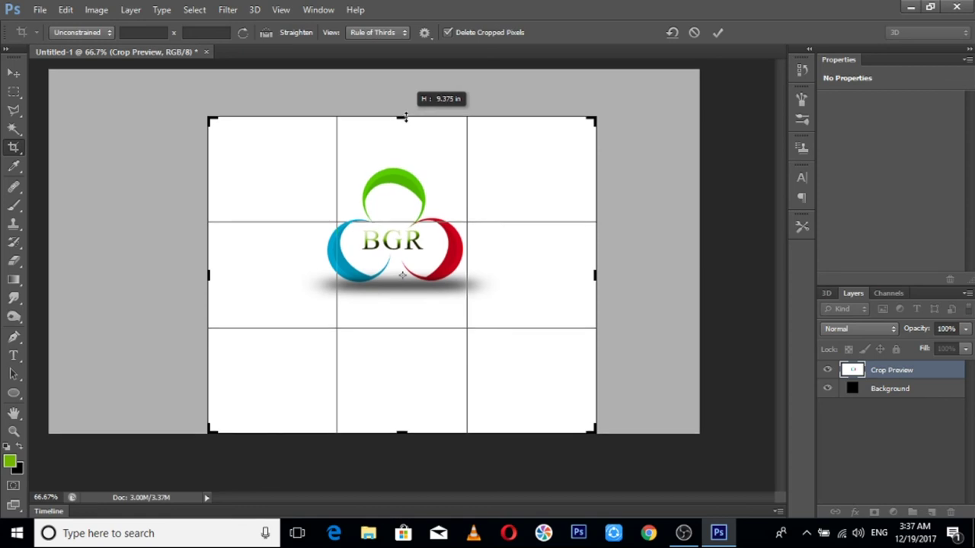
mouse_move(398, 435)
mouse_down()
mouse_move(395, 416)
mouse_move(413, 418)
mouse_up()
key(Return)
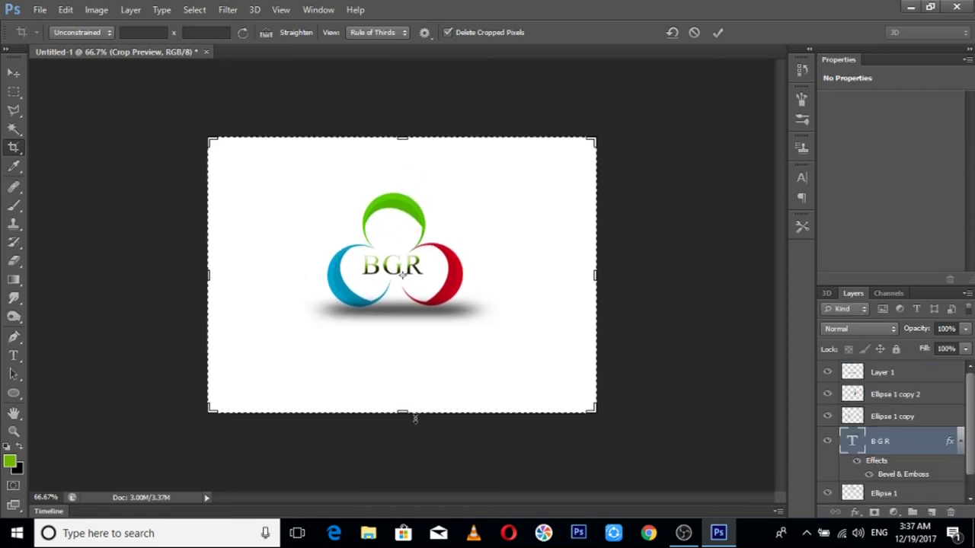
key(v)
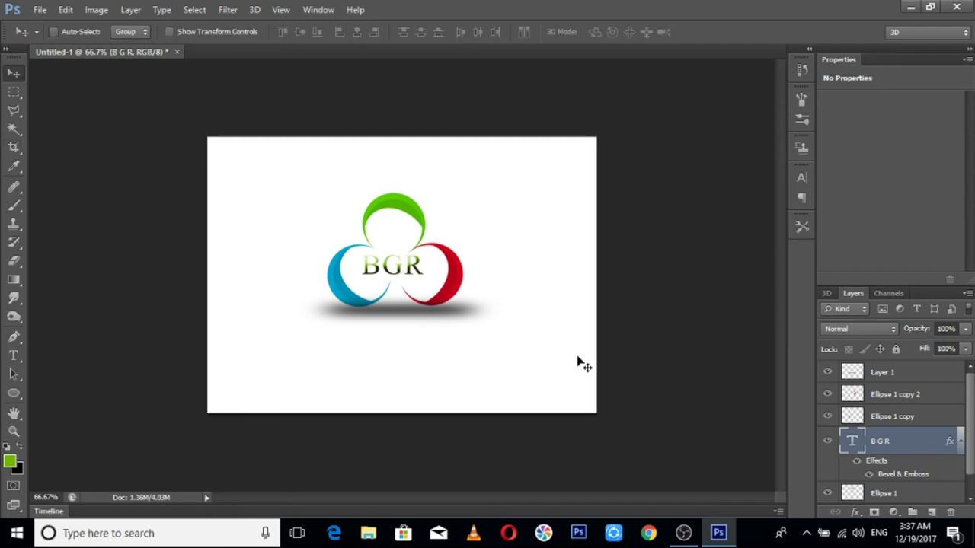
key(ctrl+o)
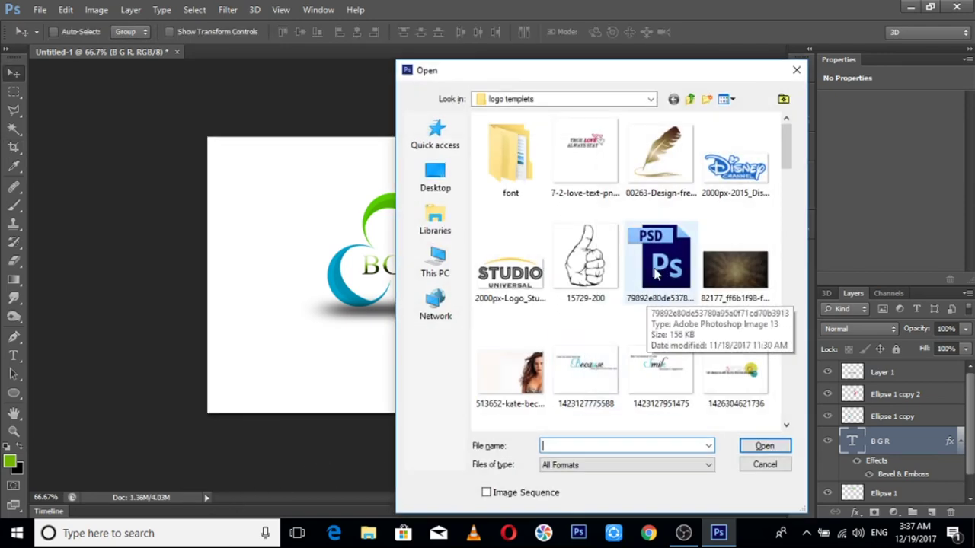
- Open IK STUDIO LOGO.psd from the logo templates folder
click(660, 267)
scroll(659, 274, down, 2)
scroll(624, 290, down, 2)
scroll(594, 289, down, 2)
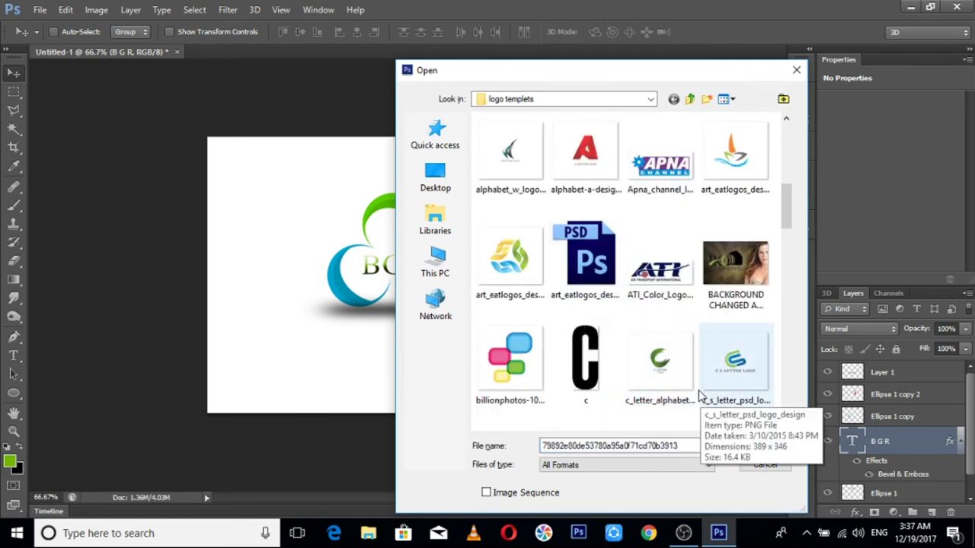
scroll(700, 396, down, 2)
scroll(700, 396, down, 2)
click(733, 380)
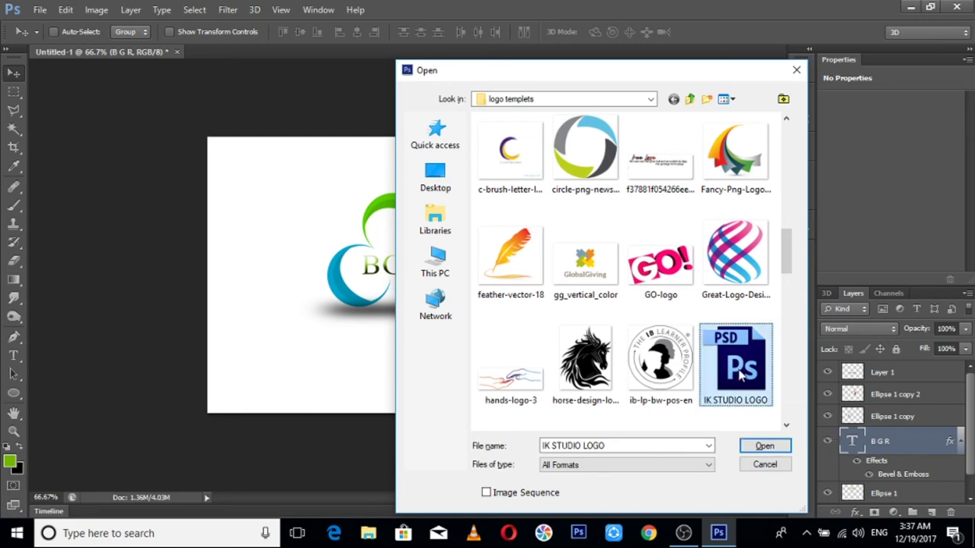
click(764, 446)
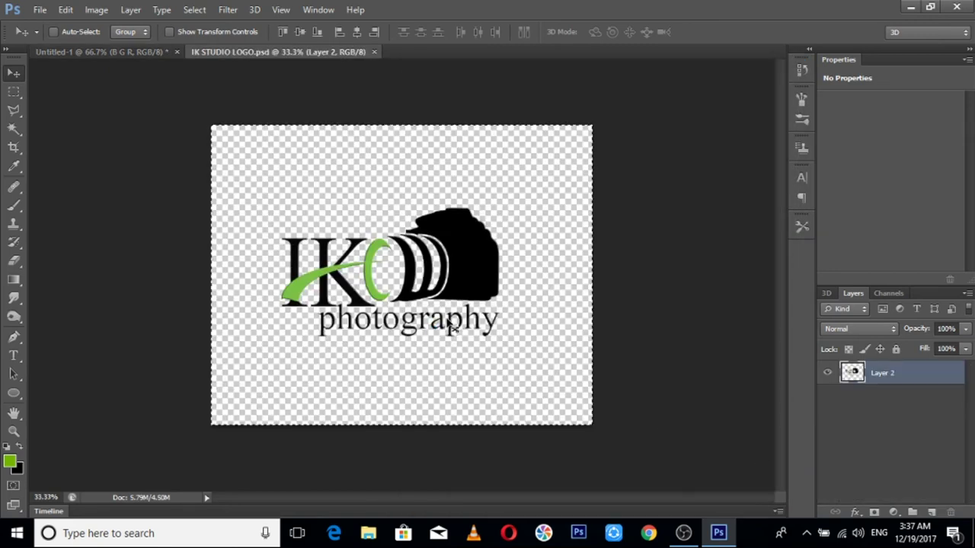
- Cut the IK photography logo, close that file without saving, and paste it into the BGR document
key(Delete)
key(ctrl+w)
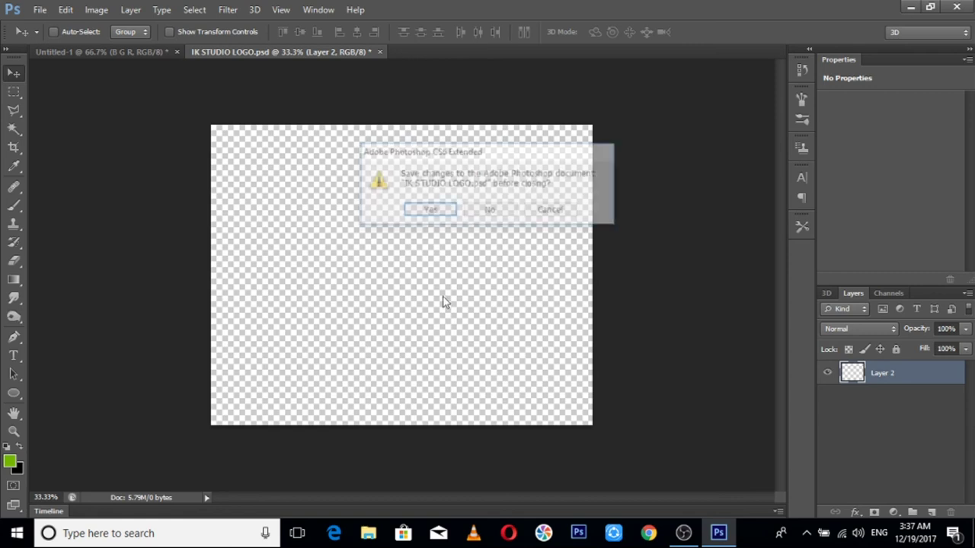
click(489, 212)
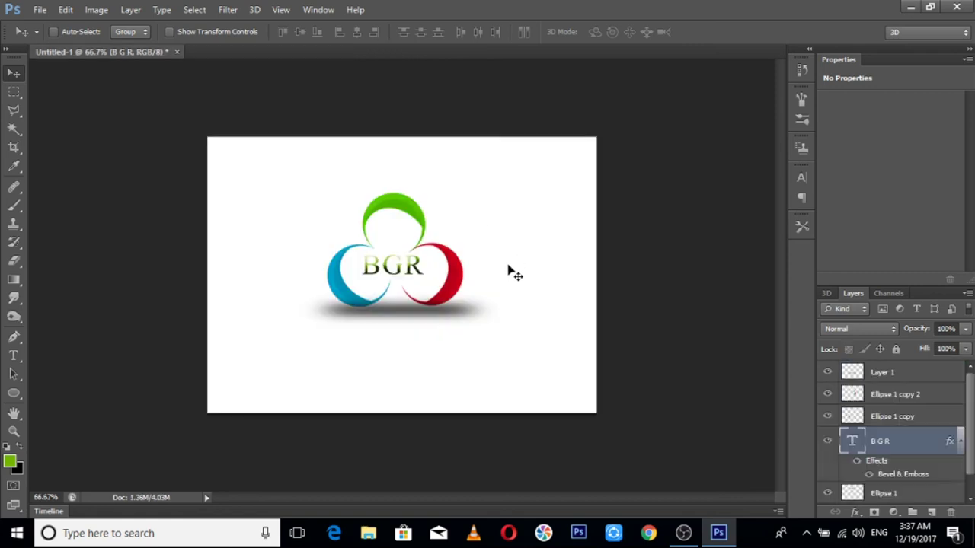
key(ctrl+v)
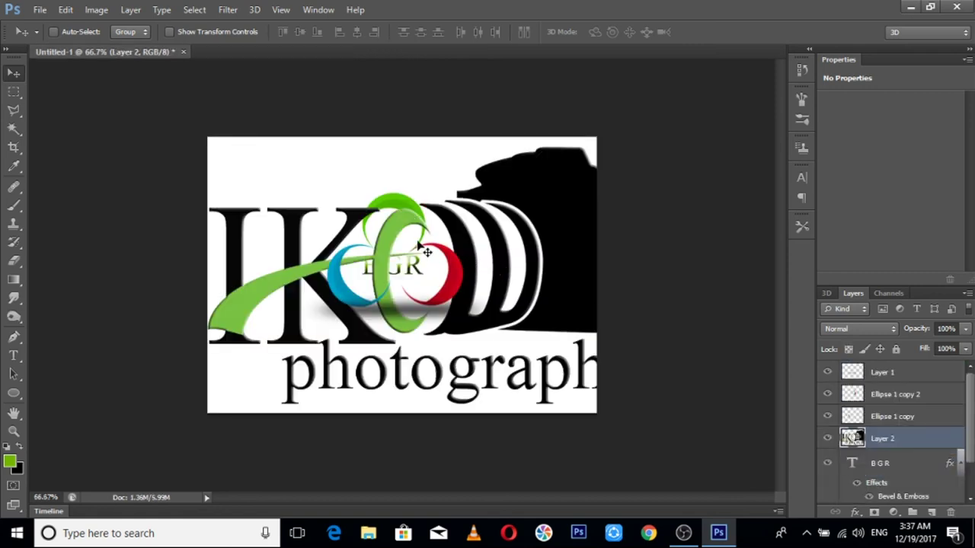
- Scale the pasted IK logo on Layer 2 down and set it in the bottom-right corner
key(ctrl+t)
drag(199, 145, 366, 284)
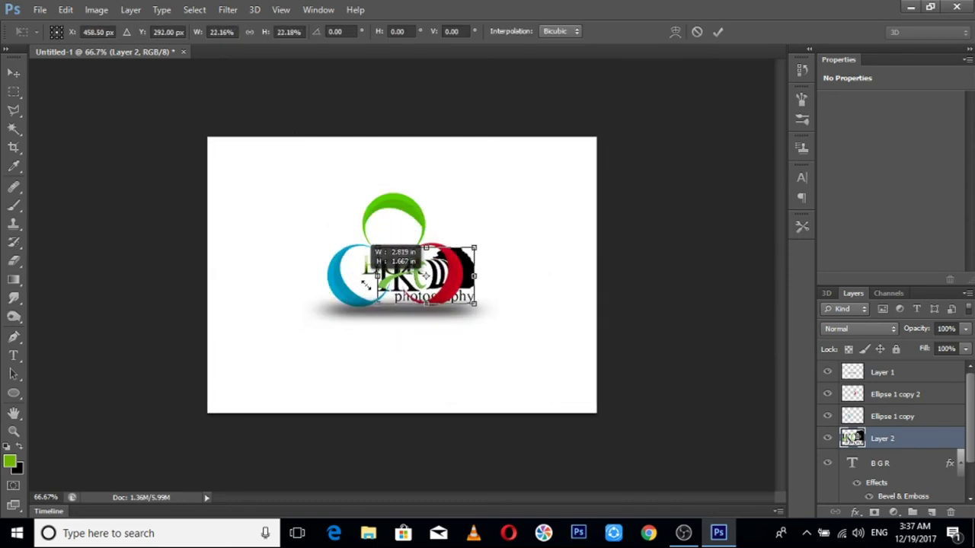
drag(366, 284, 400, 261)
mouse_move(466, 303)
mouse_down()
mouse_move(561, 392)
mouse_move(579, 394)
mouse_up()
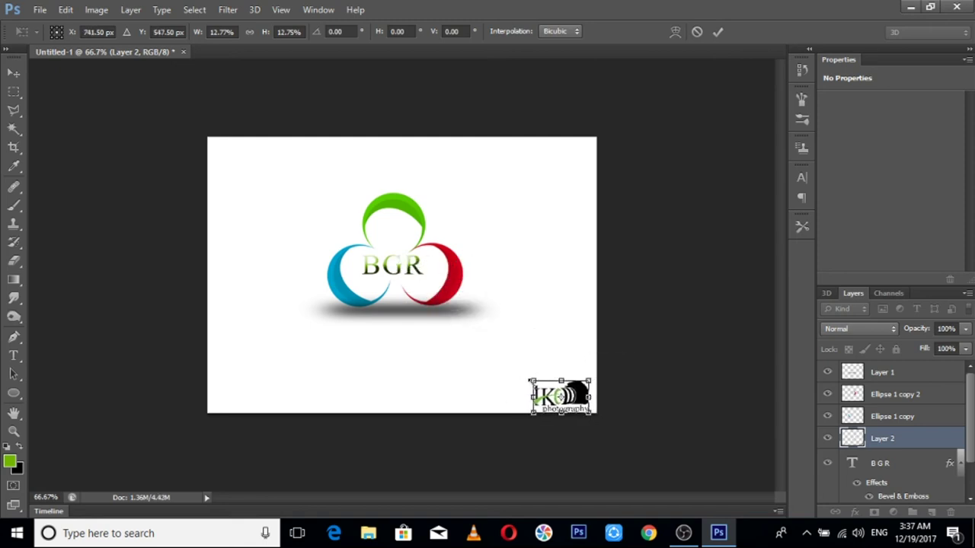
drag(521, 381, 503, 371)
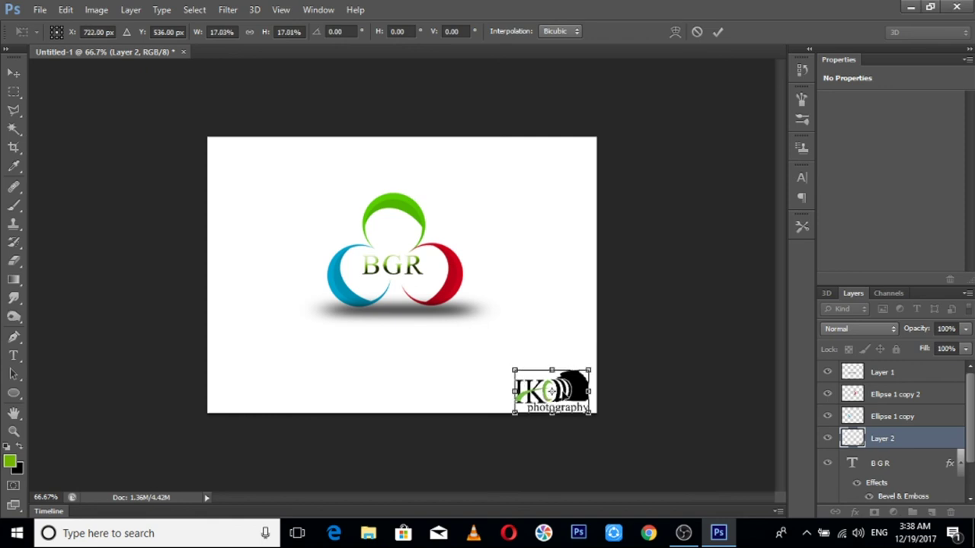
key(Return)
click(888, 374)
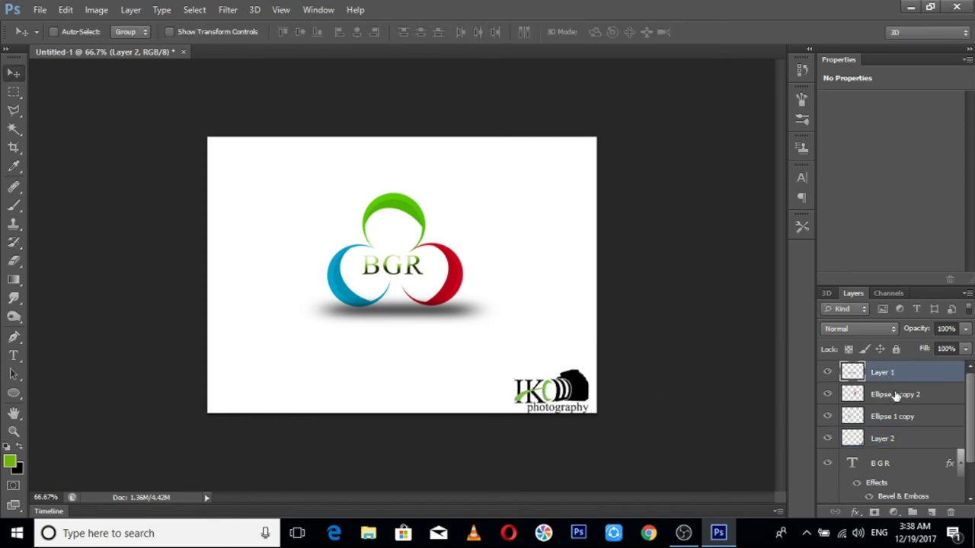
- Select the ellipse copies, B G R text and Ellipse 1 layers together
shift+click(901, 423)
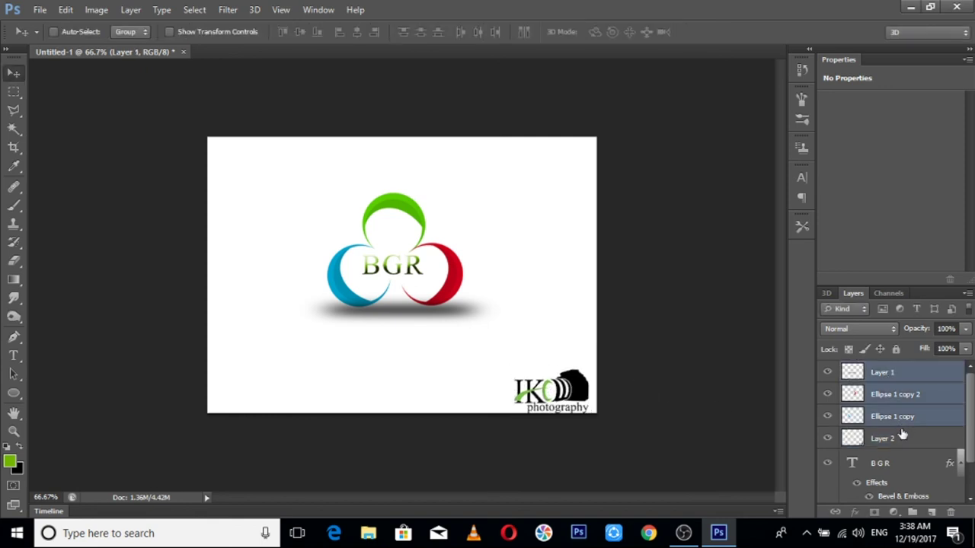
ctrl+click(884, 471)
key(ctrl+t)
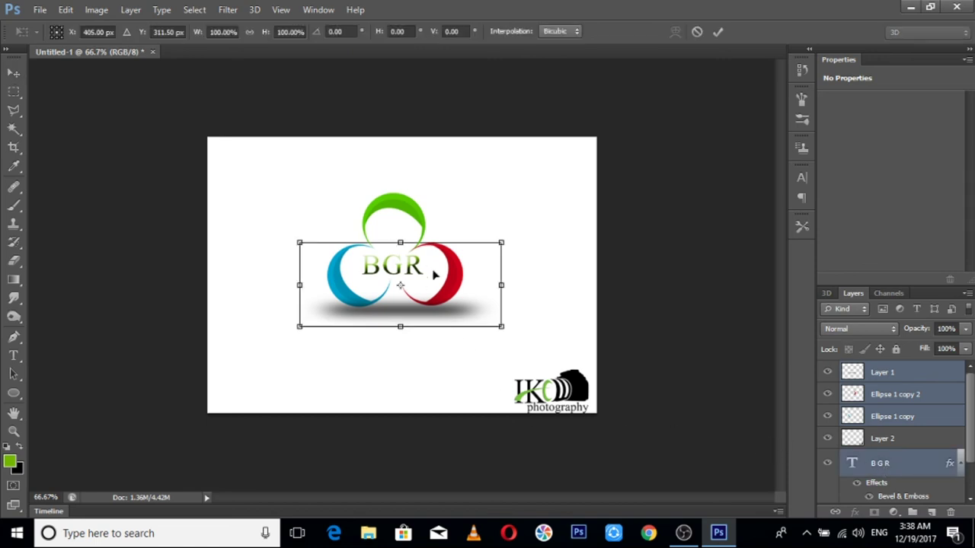
key(Return)
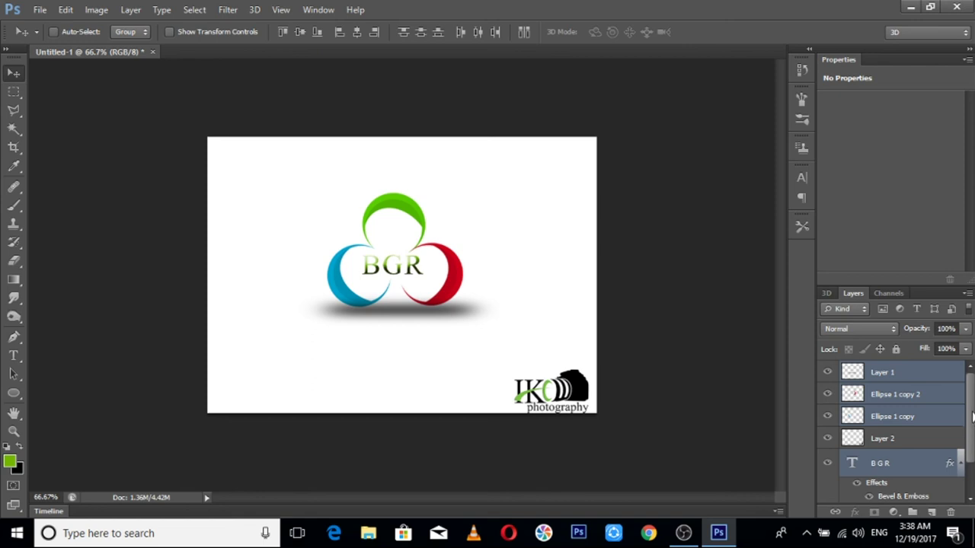
scroll(972, 415, down, 1)
scroll(973, 415, down, 1)
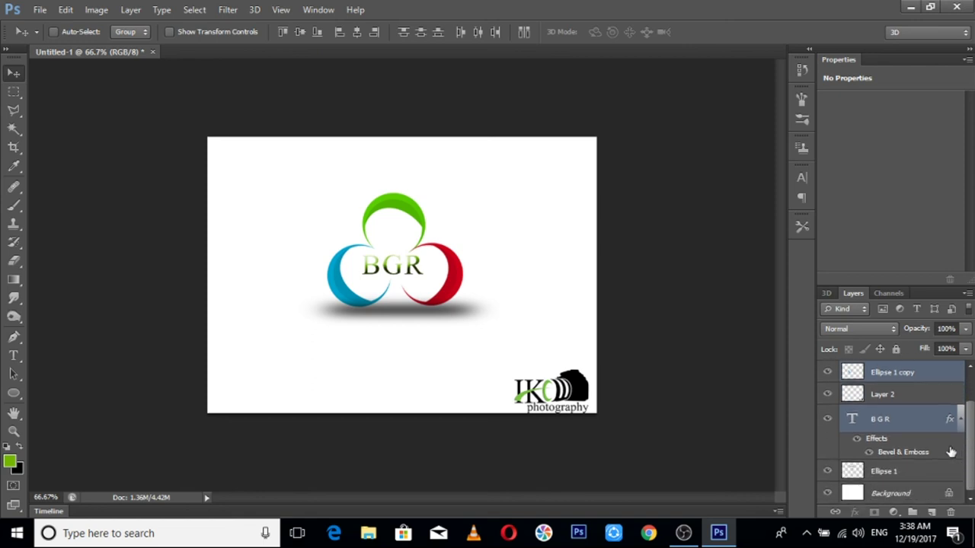
ctrl+click(905, 472)
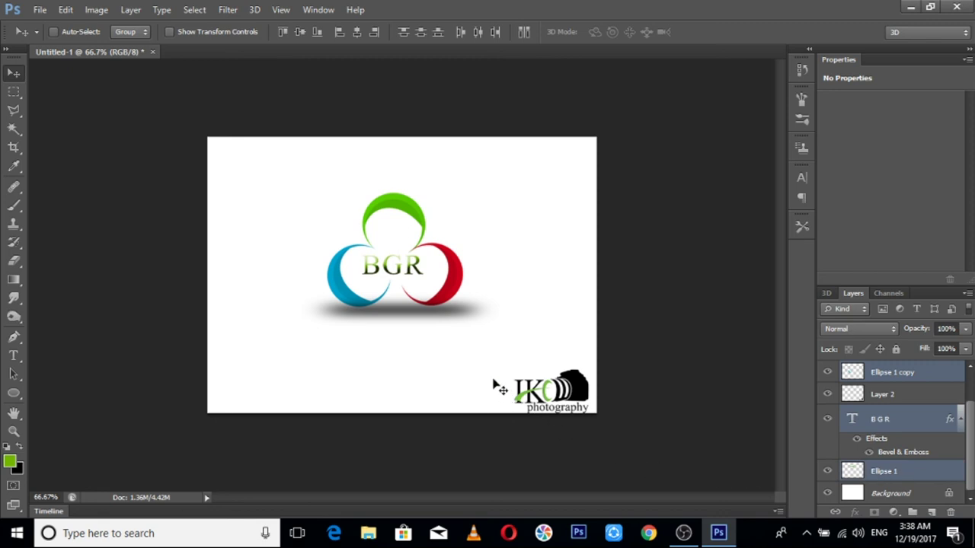
- Scale the trefoil logo to about 158% and shift it slightly right and down
key(ctrl+t)
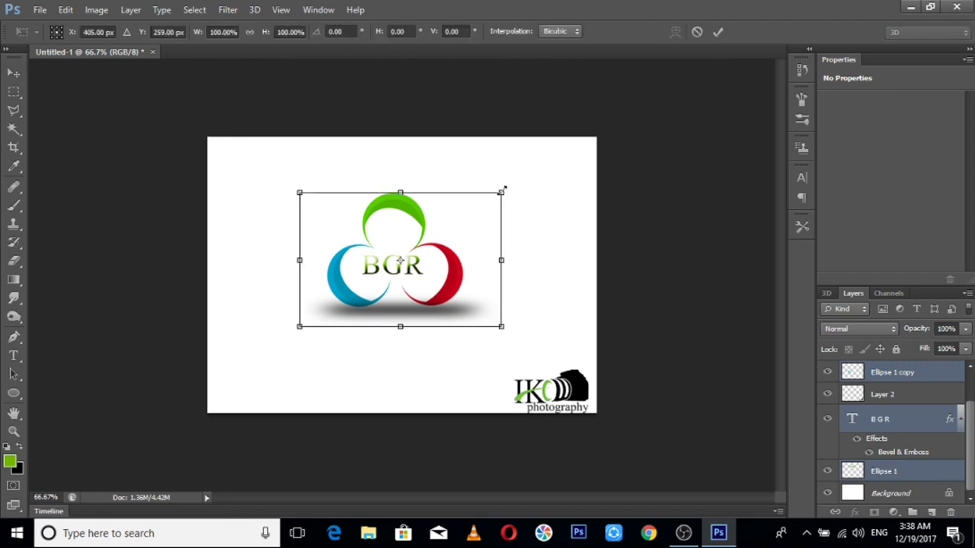
drag(504, 188, 585, 194)
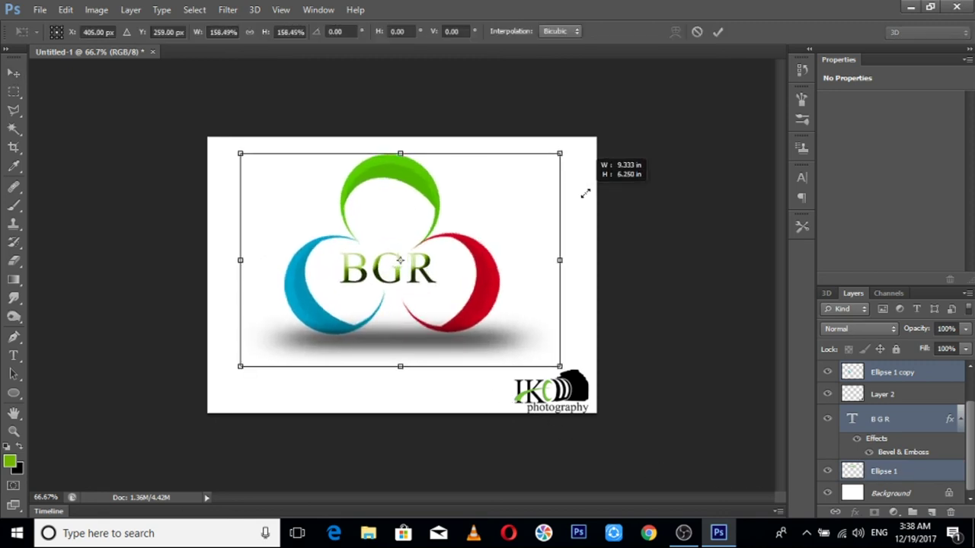
drag(480, 279, 489, 282)
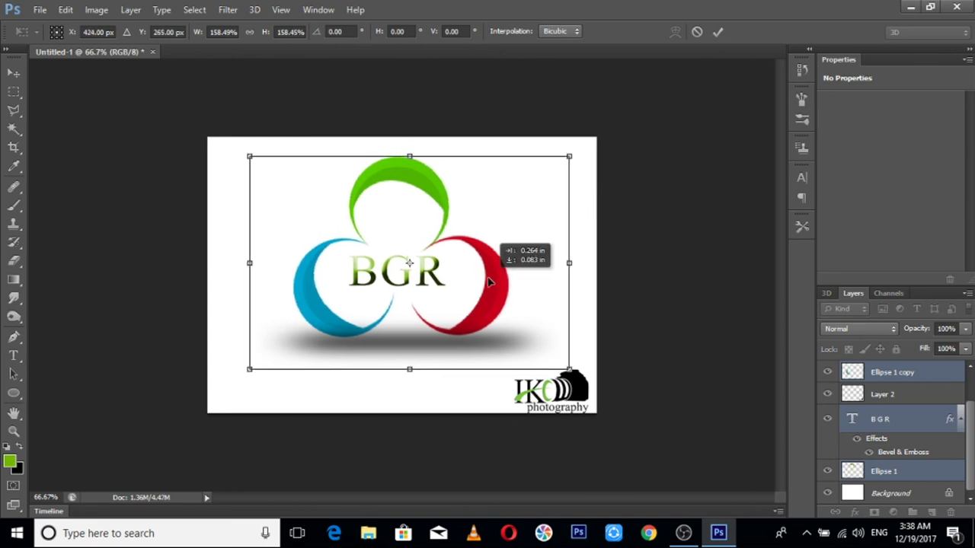
key(Return)
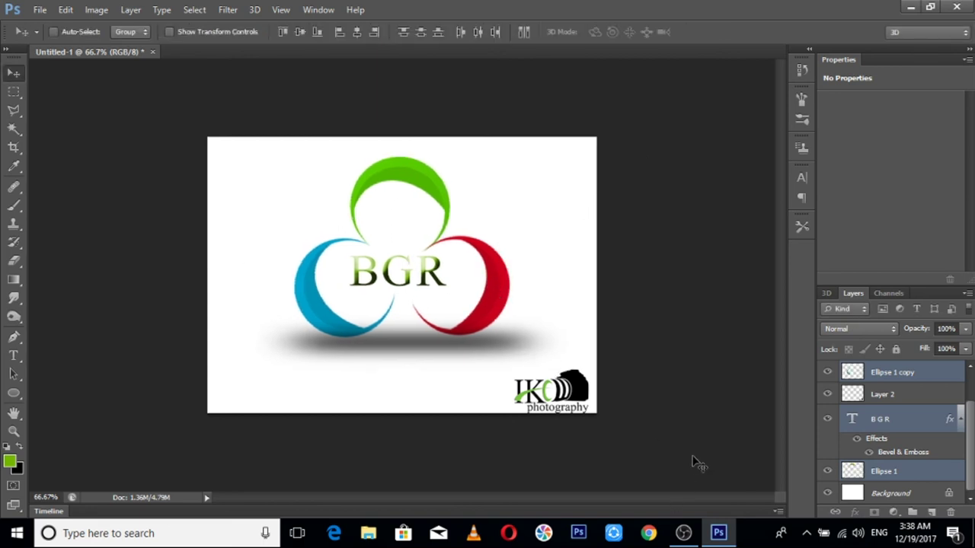
- Select Layer 2, the IK watermark, and nudge it up a few pixels
right_click(563, 388)
click(602, 396)
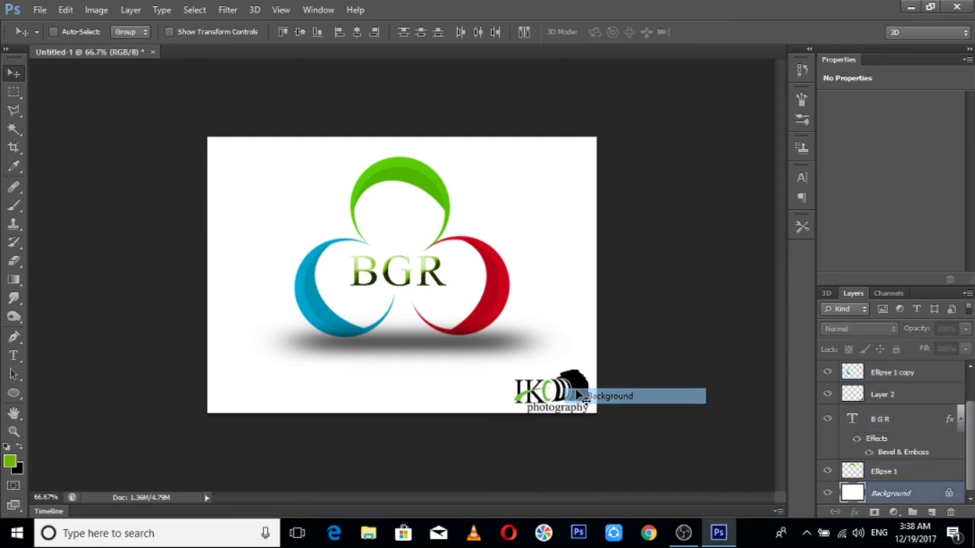
right_click(580, 390)
click(602, 395)
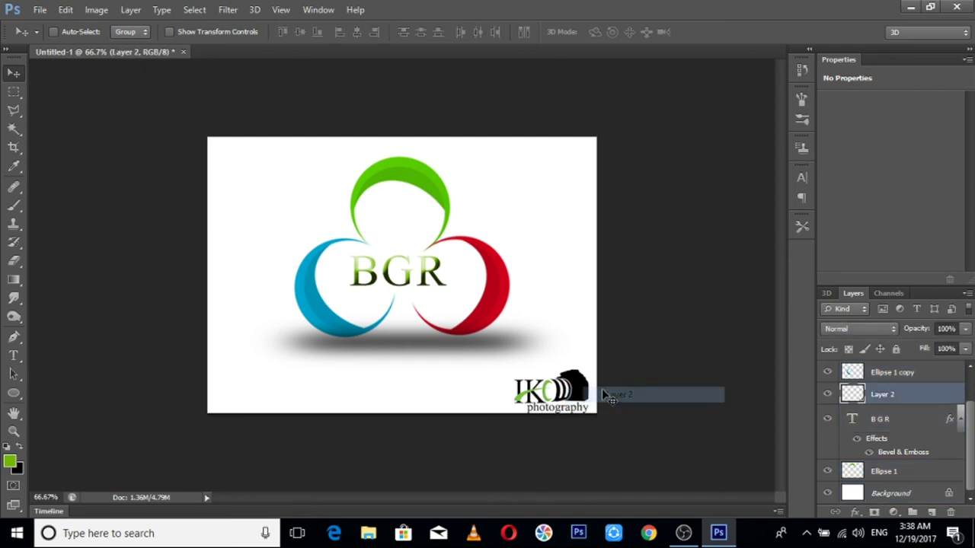
key(Up)
key(Up)
key(Up)
key(Up)
key(Up)
key(Up)
key(Up)
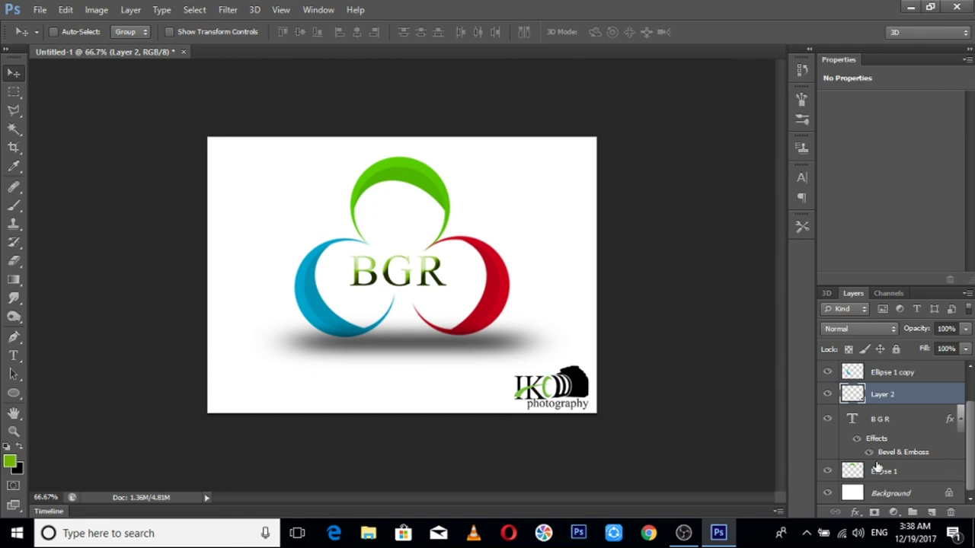
- Flatten all layers into one Background and start saving a copy as JPEG
right_click(891, 400)
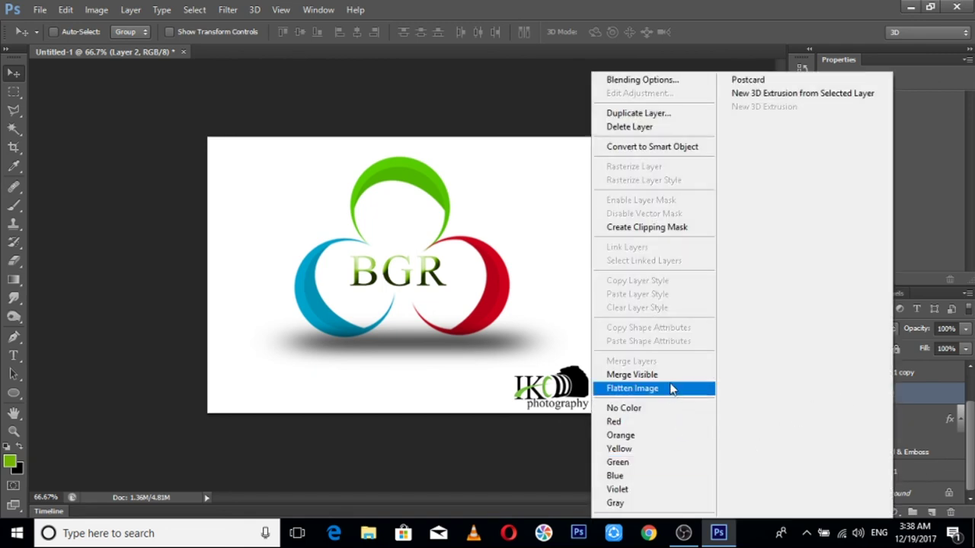
click(671, 390)
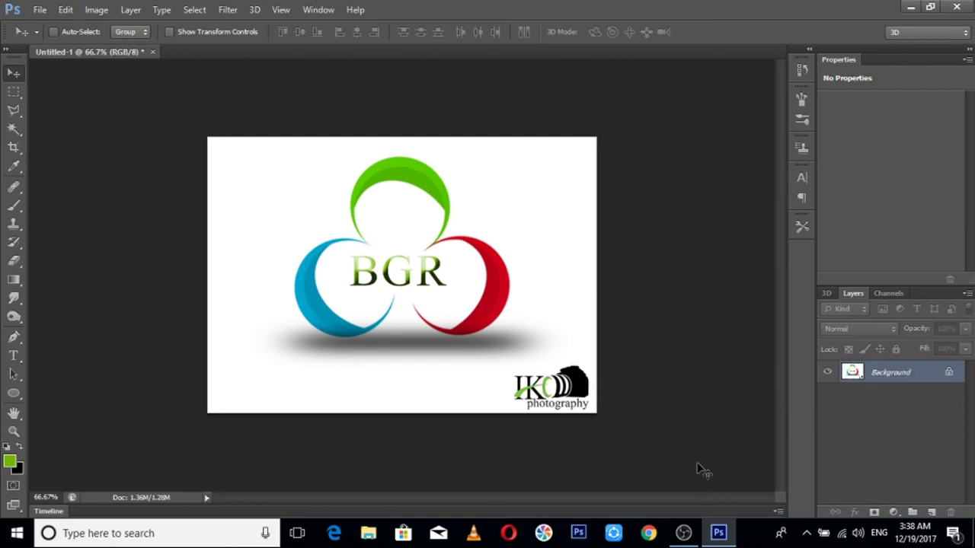
key(ctrl+shift+s)
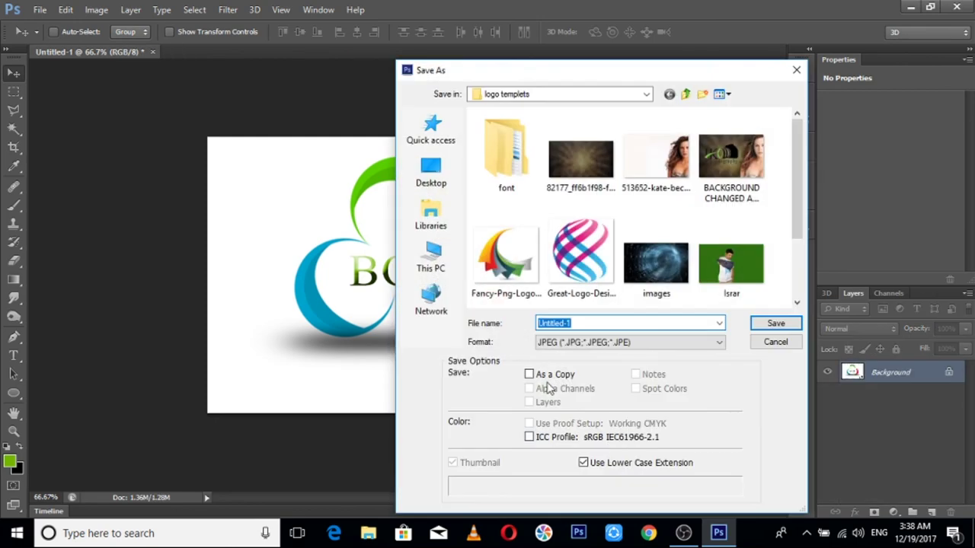